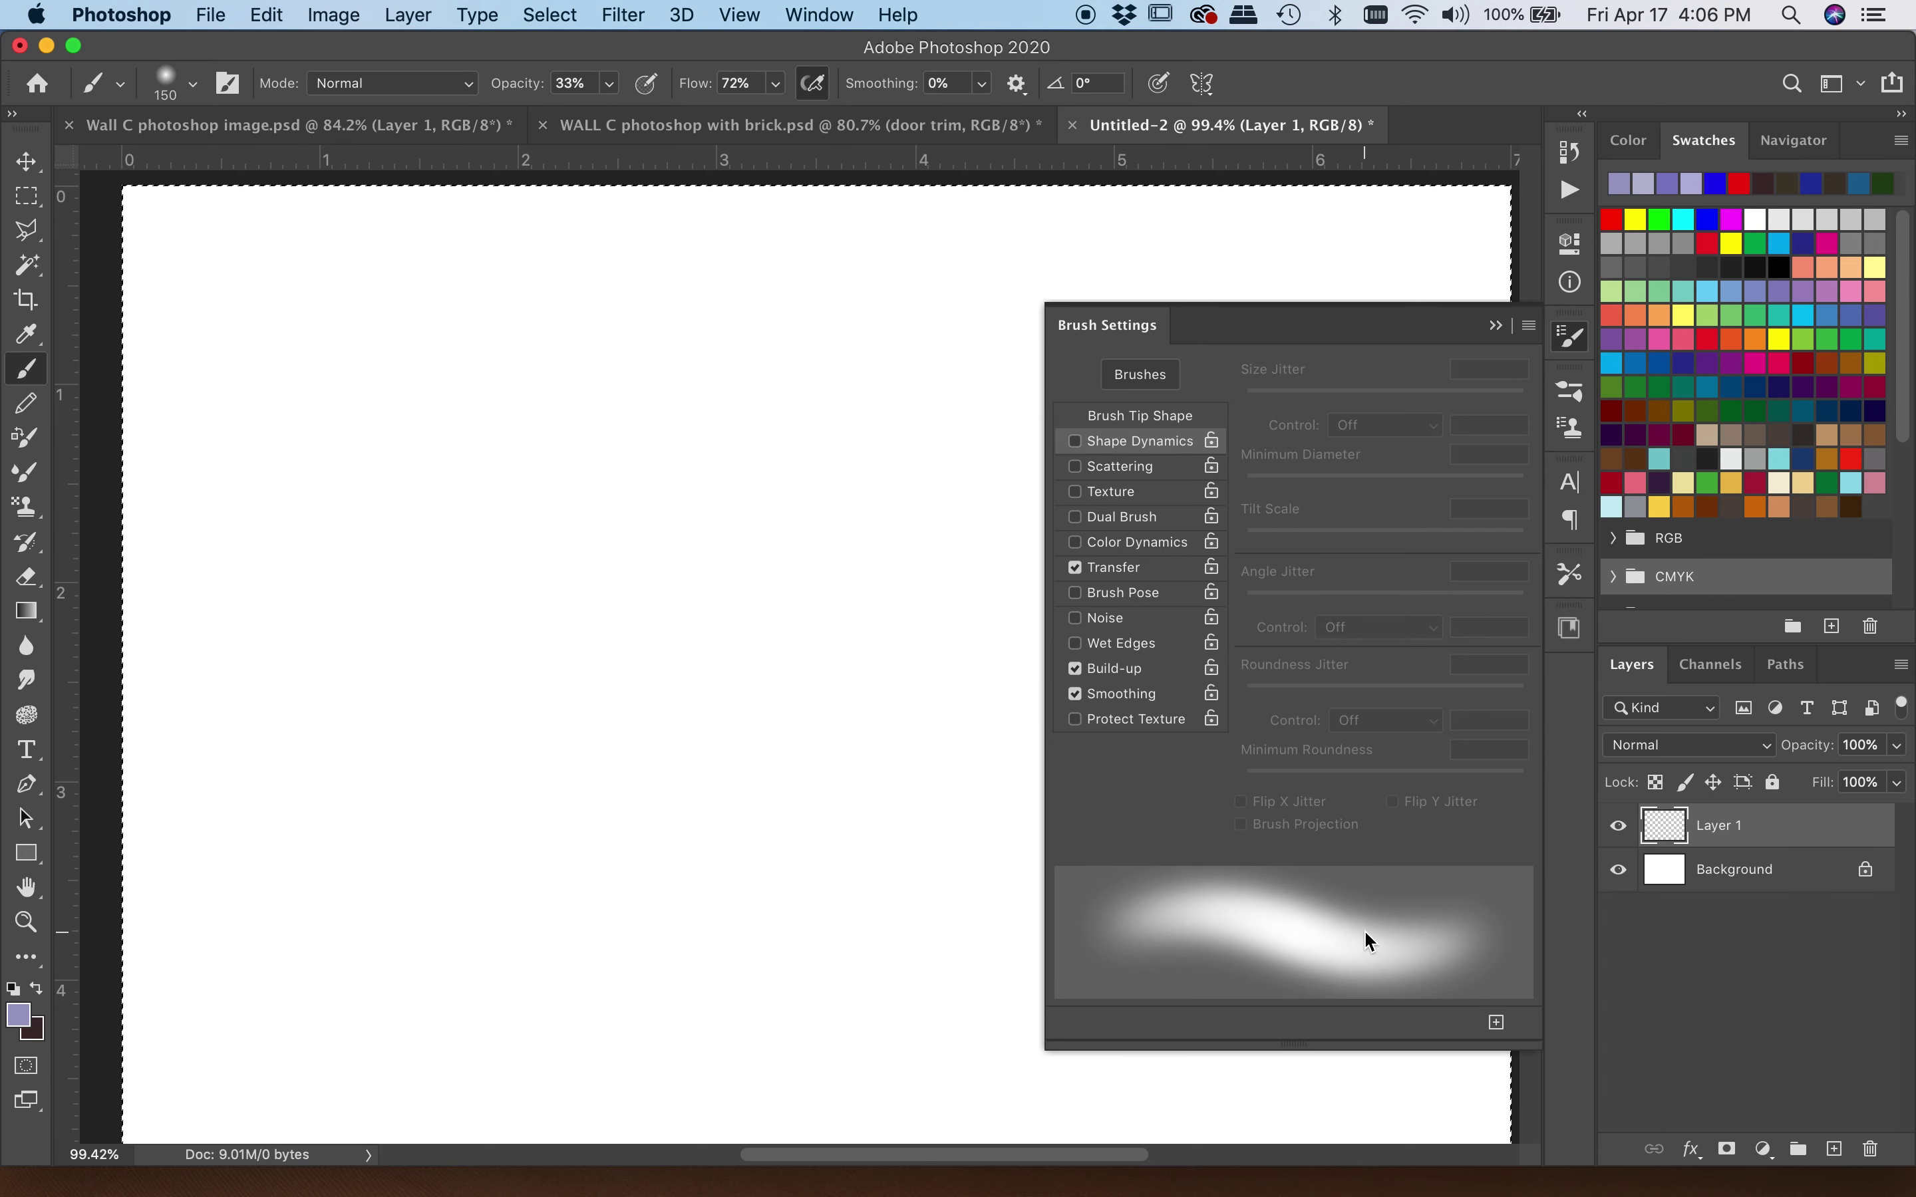
# Step: Collapse the brush settings and open the wood plank image 71QnppA6btL._AC_SY606_.jpg from the misc files folder
pyautogui.click(1496, 325)
pyautogui.scroll(-3, 940, 475)
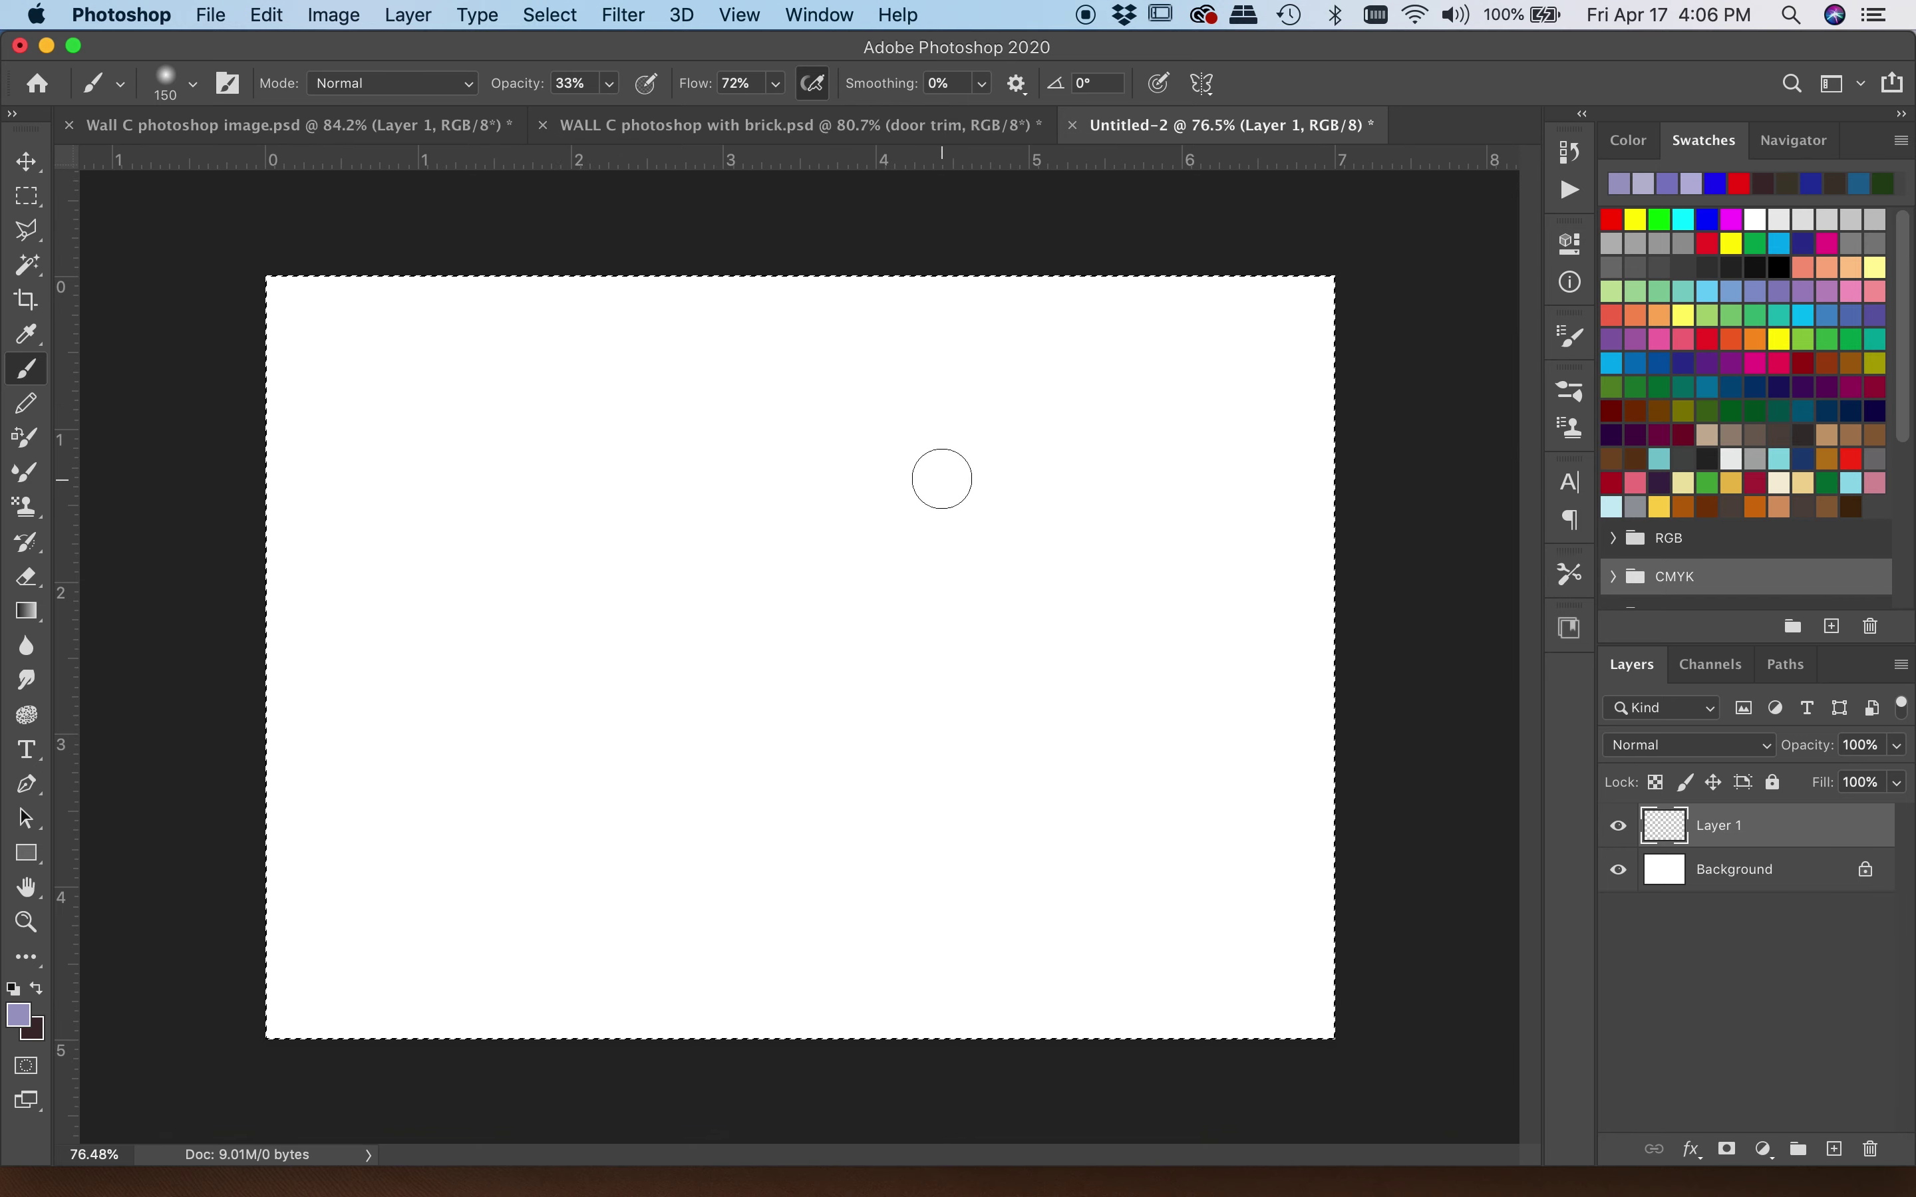
pyautogui.scroll(3, 674, 354)
pyautogui.scroll(-3, 674, 354)
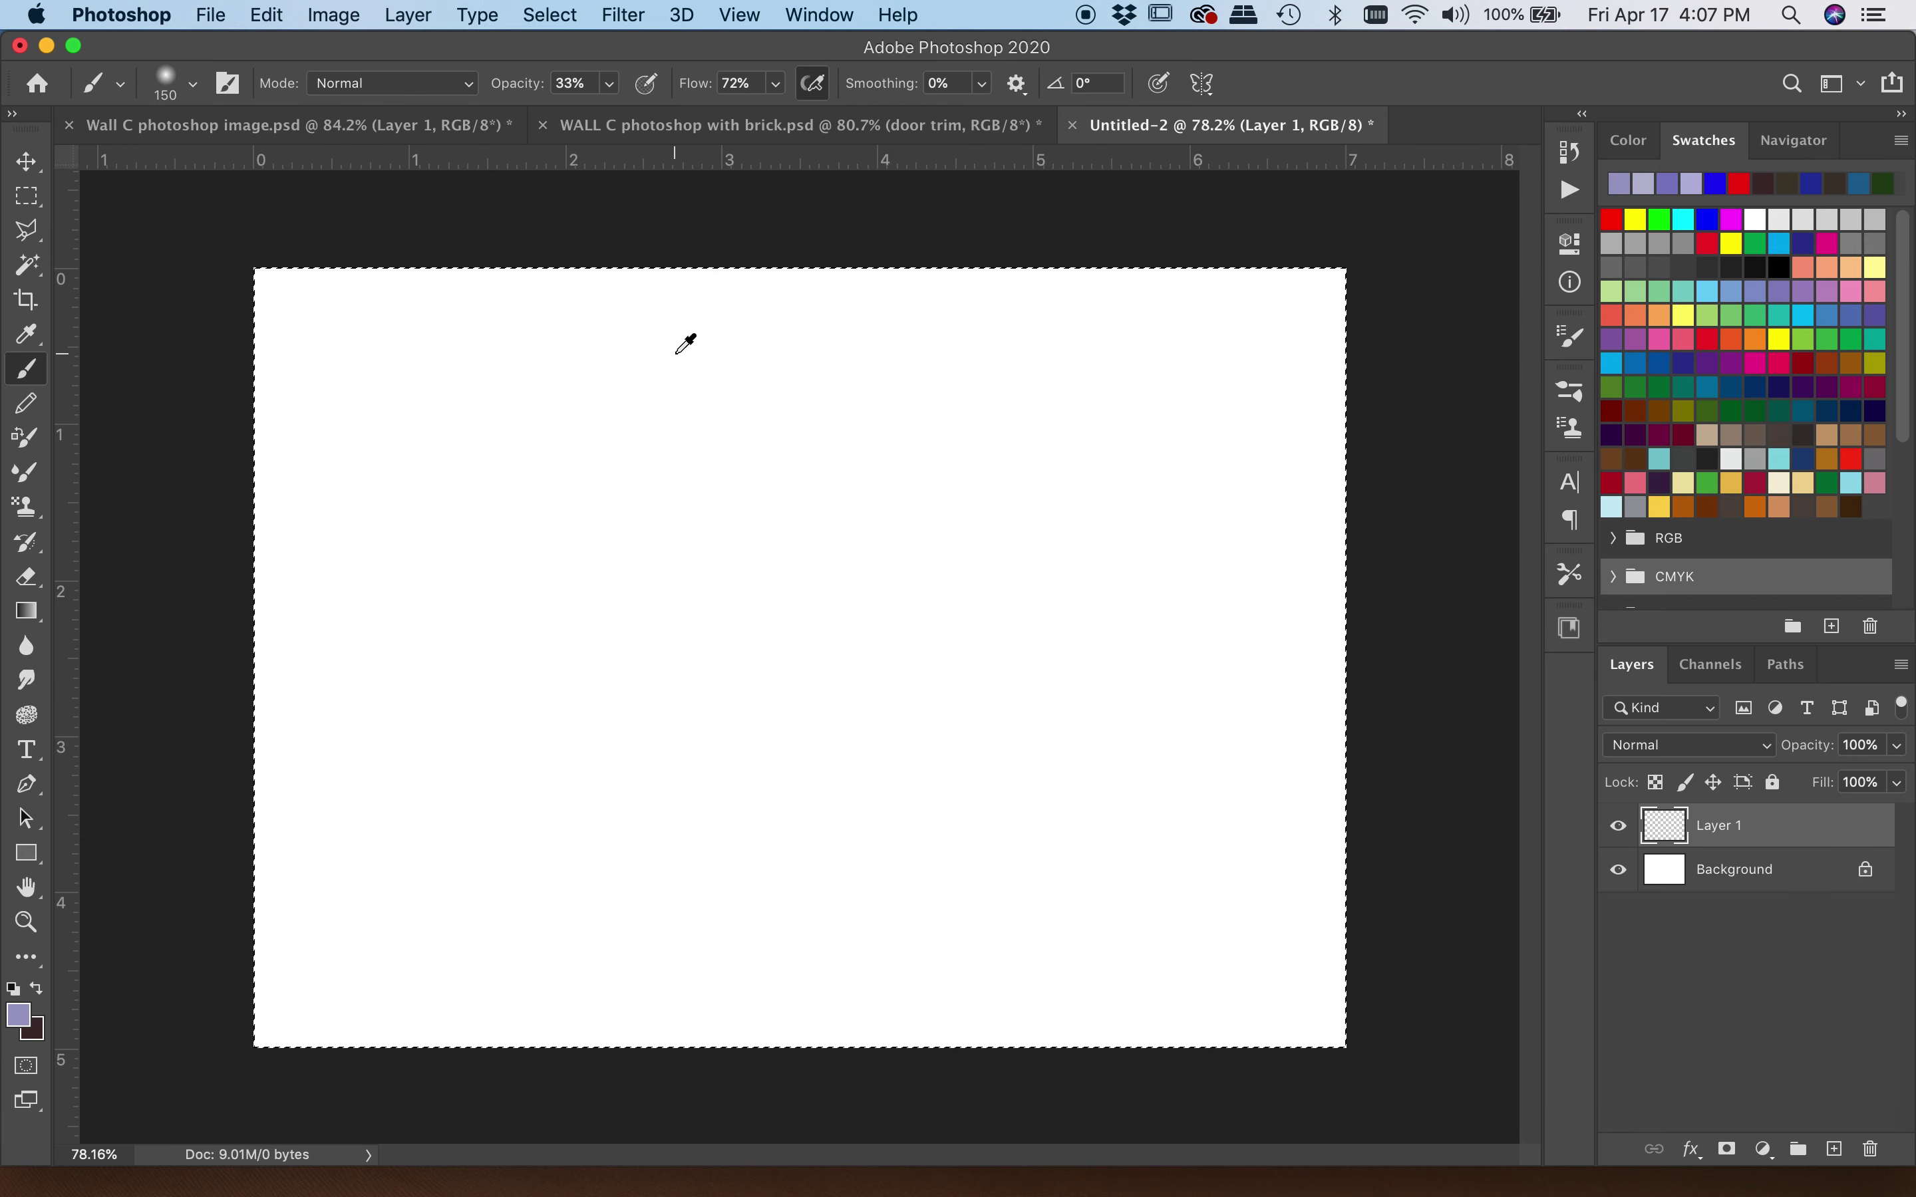
pyautogui.scroll(-2, 674, 354)
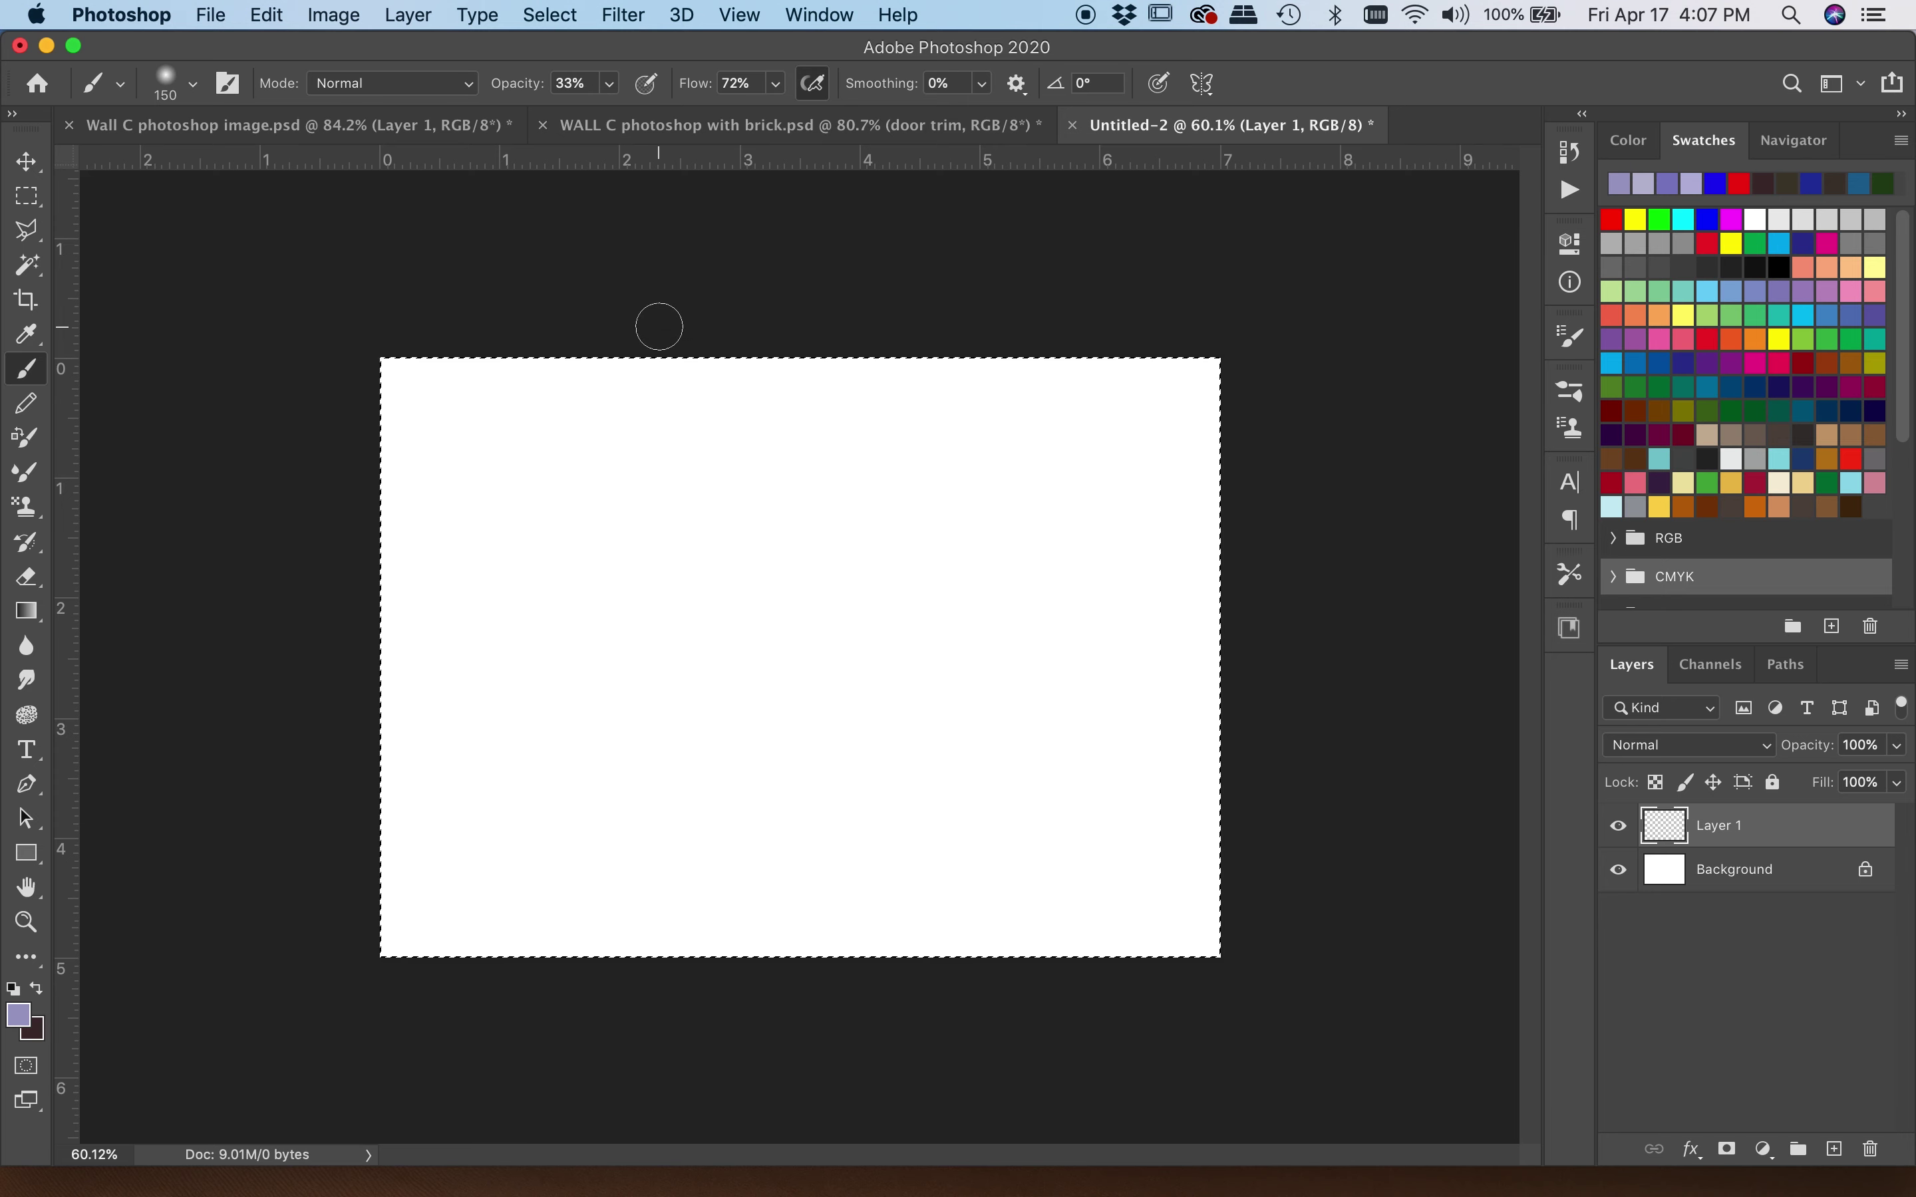
pyautogui.click(212, 15)
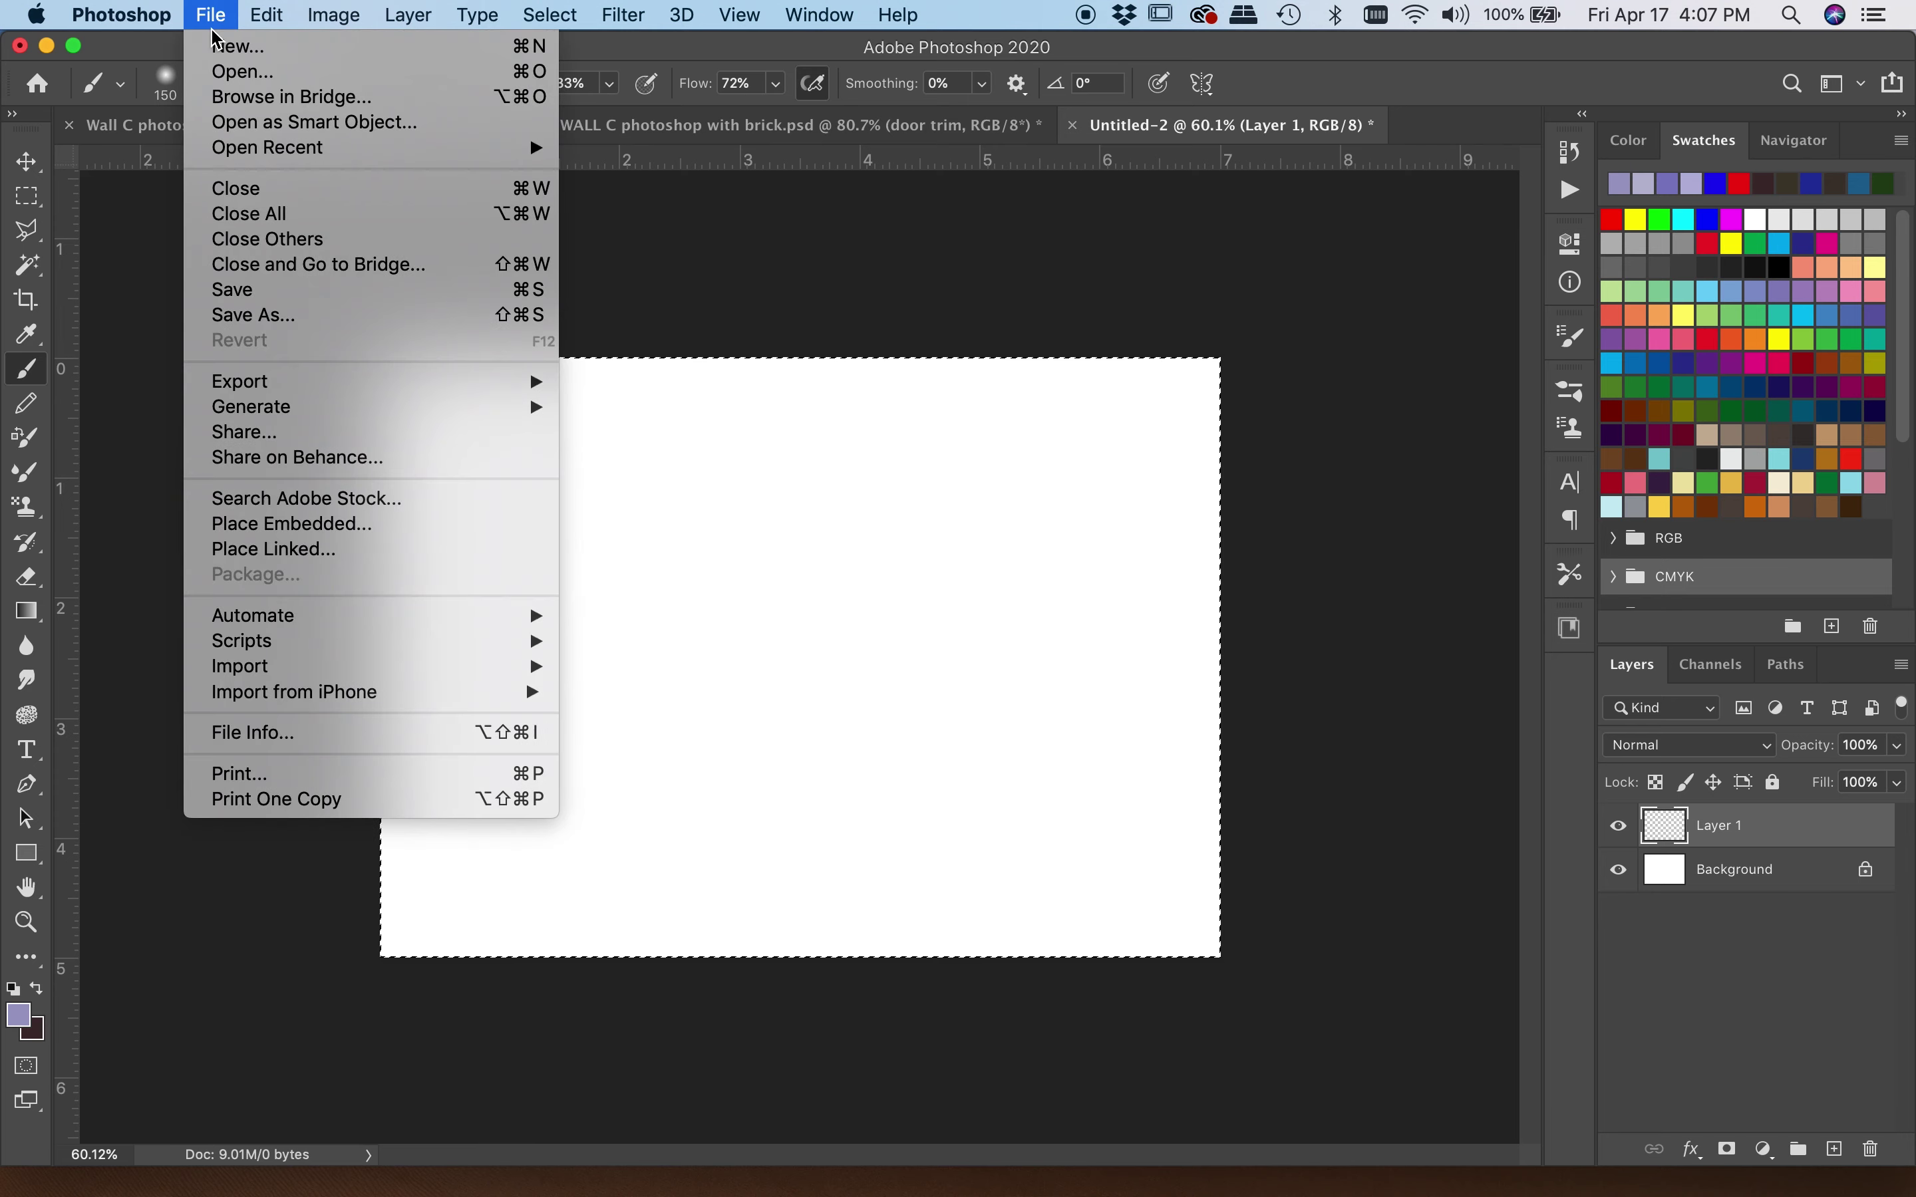
pyautogui.click(228, 75)
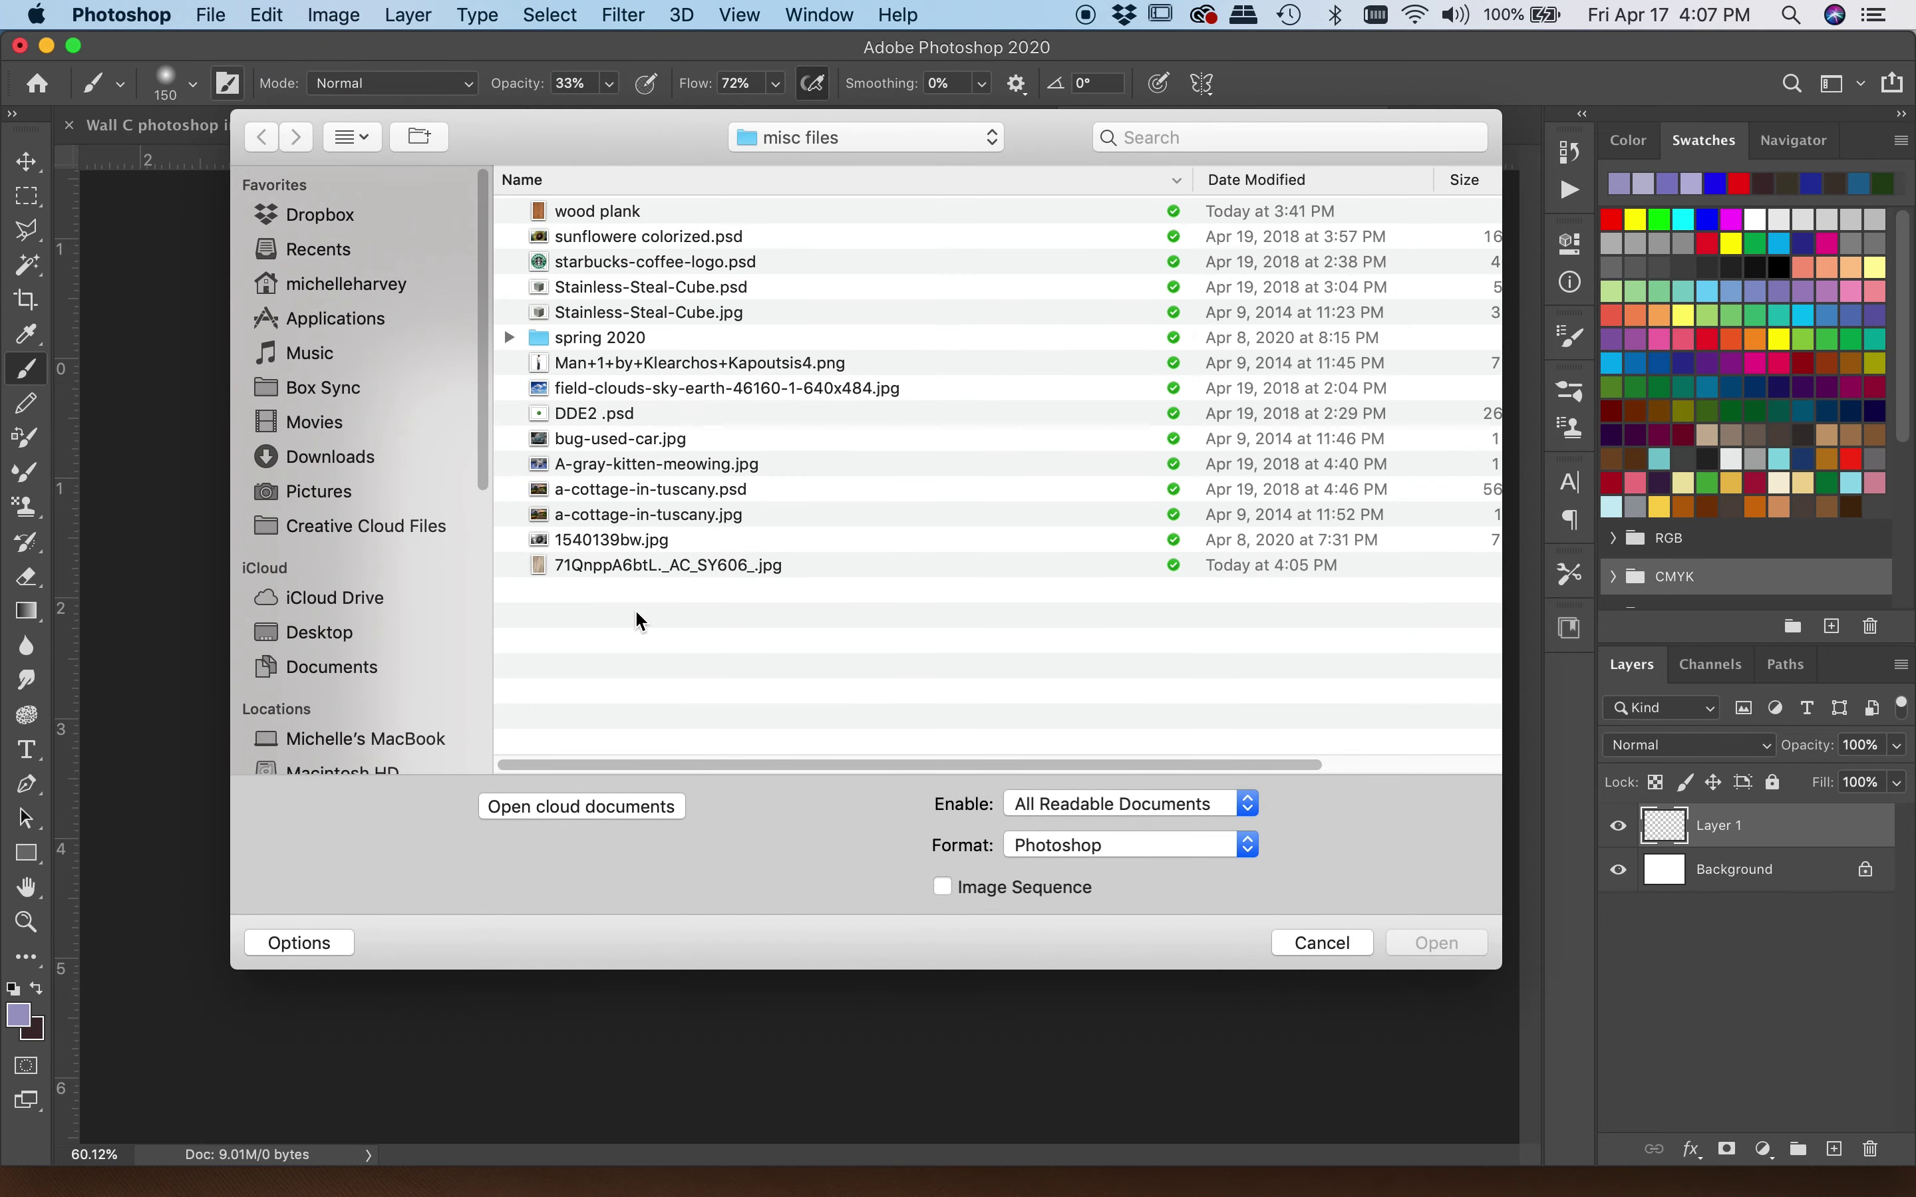
pyautogui.doubleClick(582, 565)
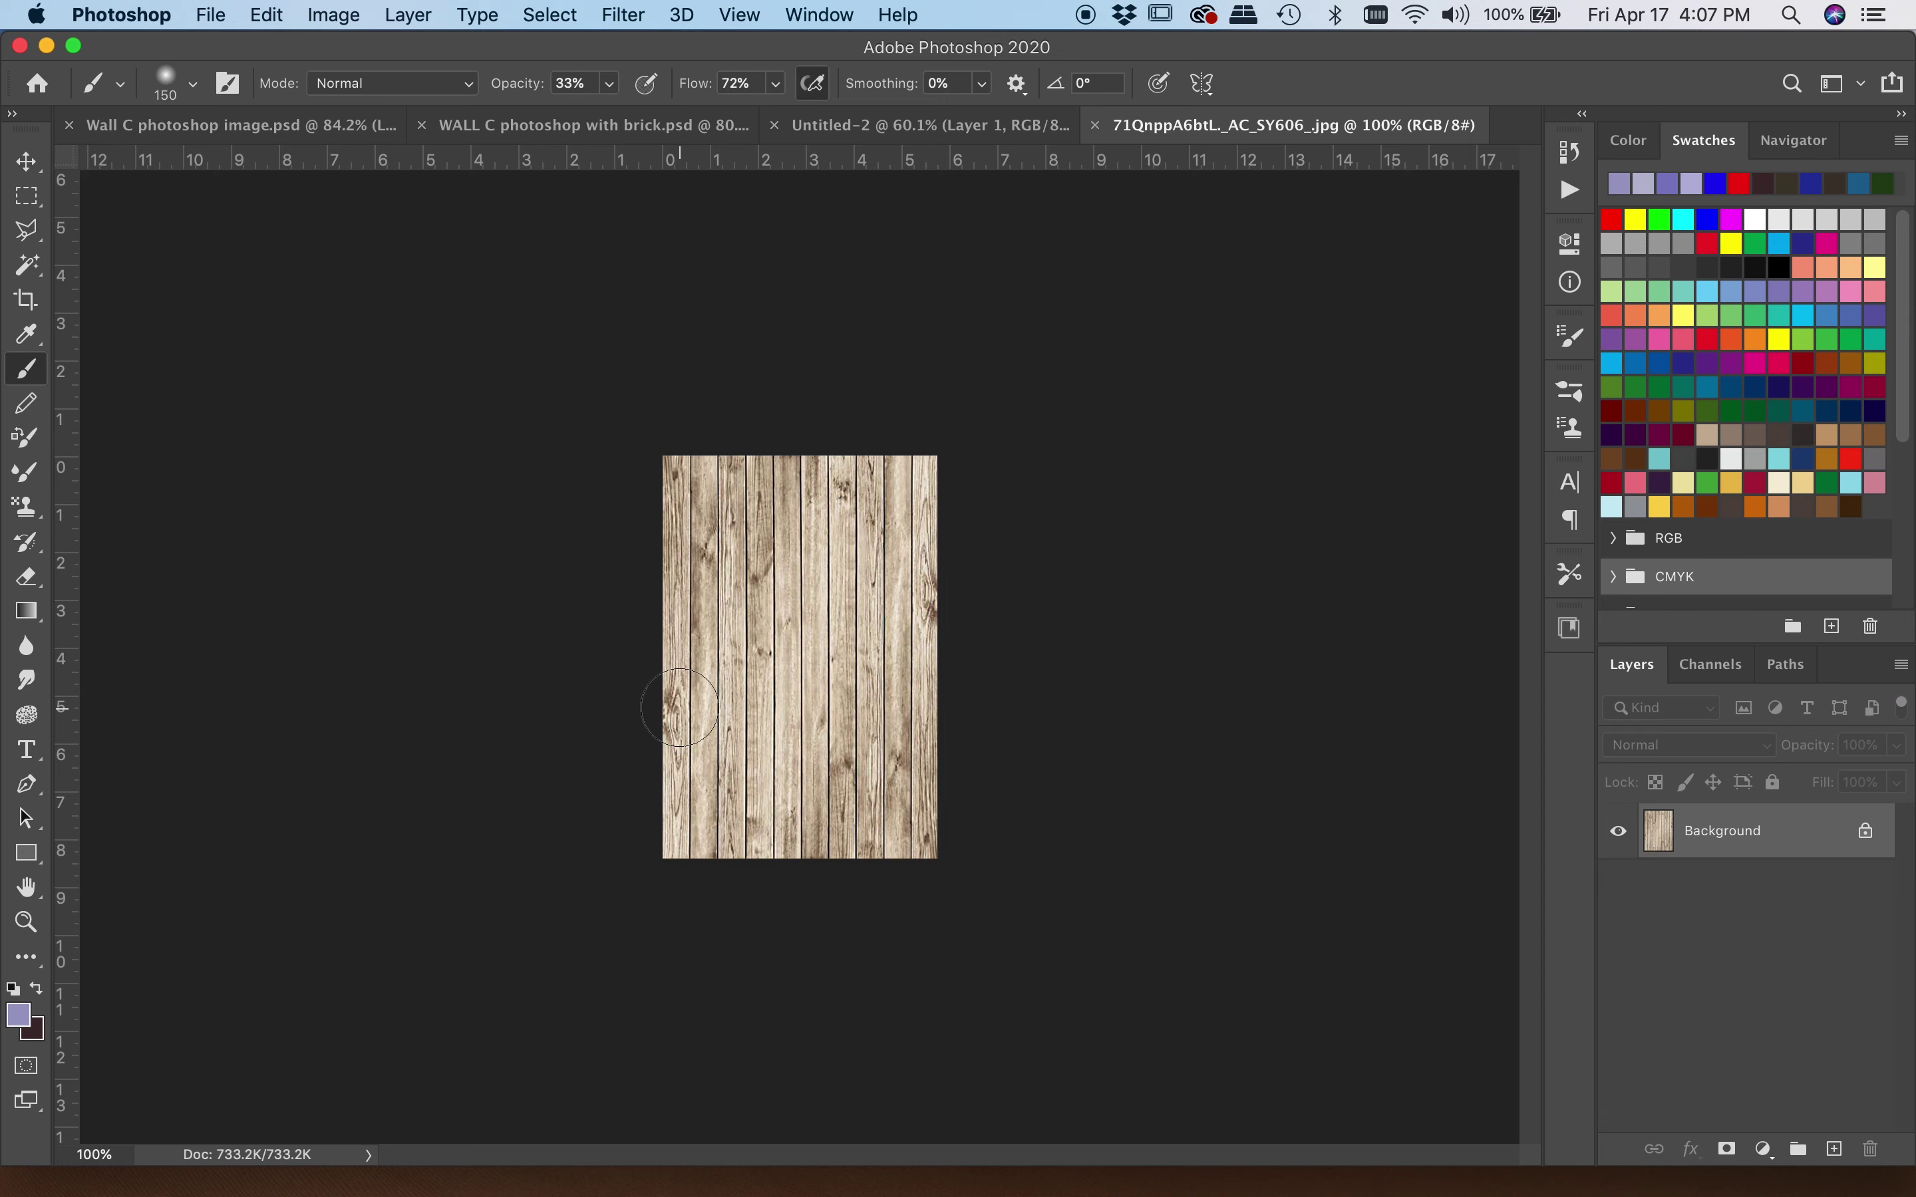
# Step: Select the full height of the rightmost plank in the wood image with a rectangular marquee
pyautogui.scroll(10, 681, 708)
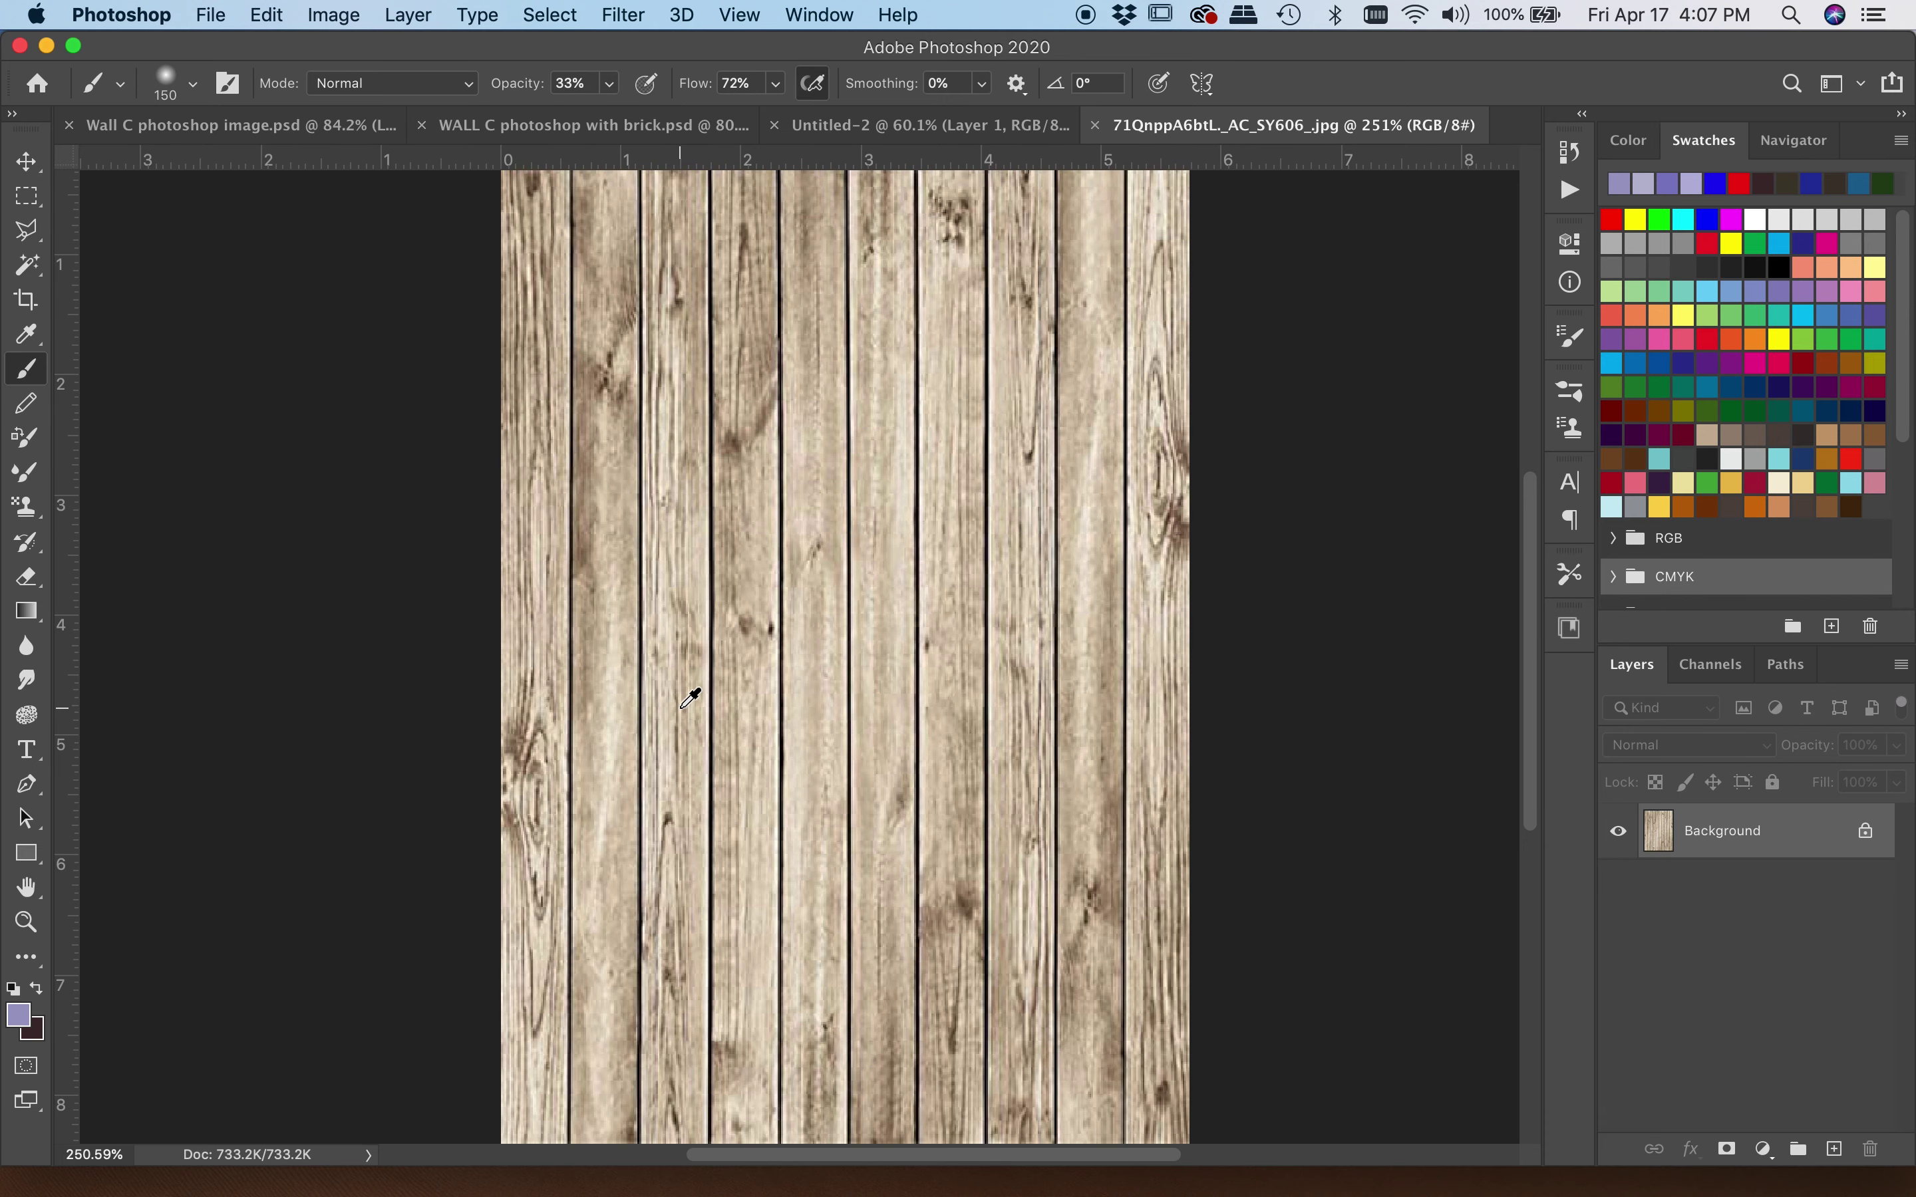
pyautogui.scroll(-4, 681, 707)
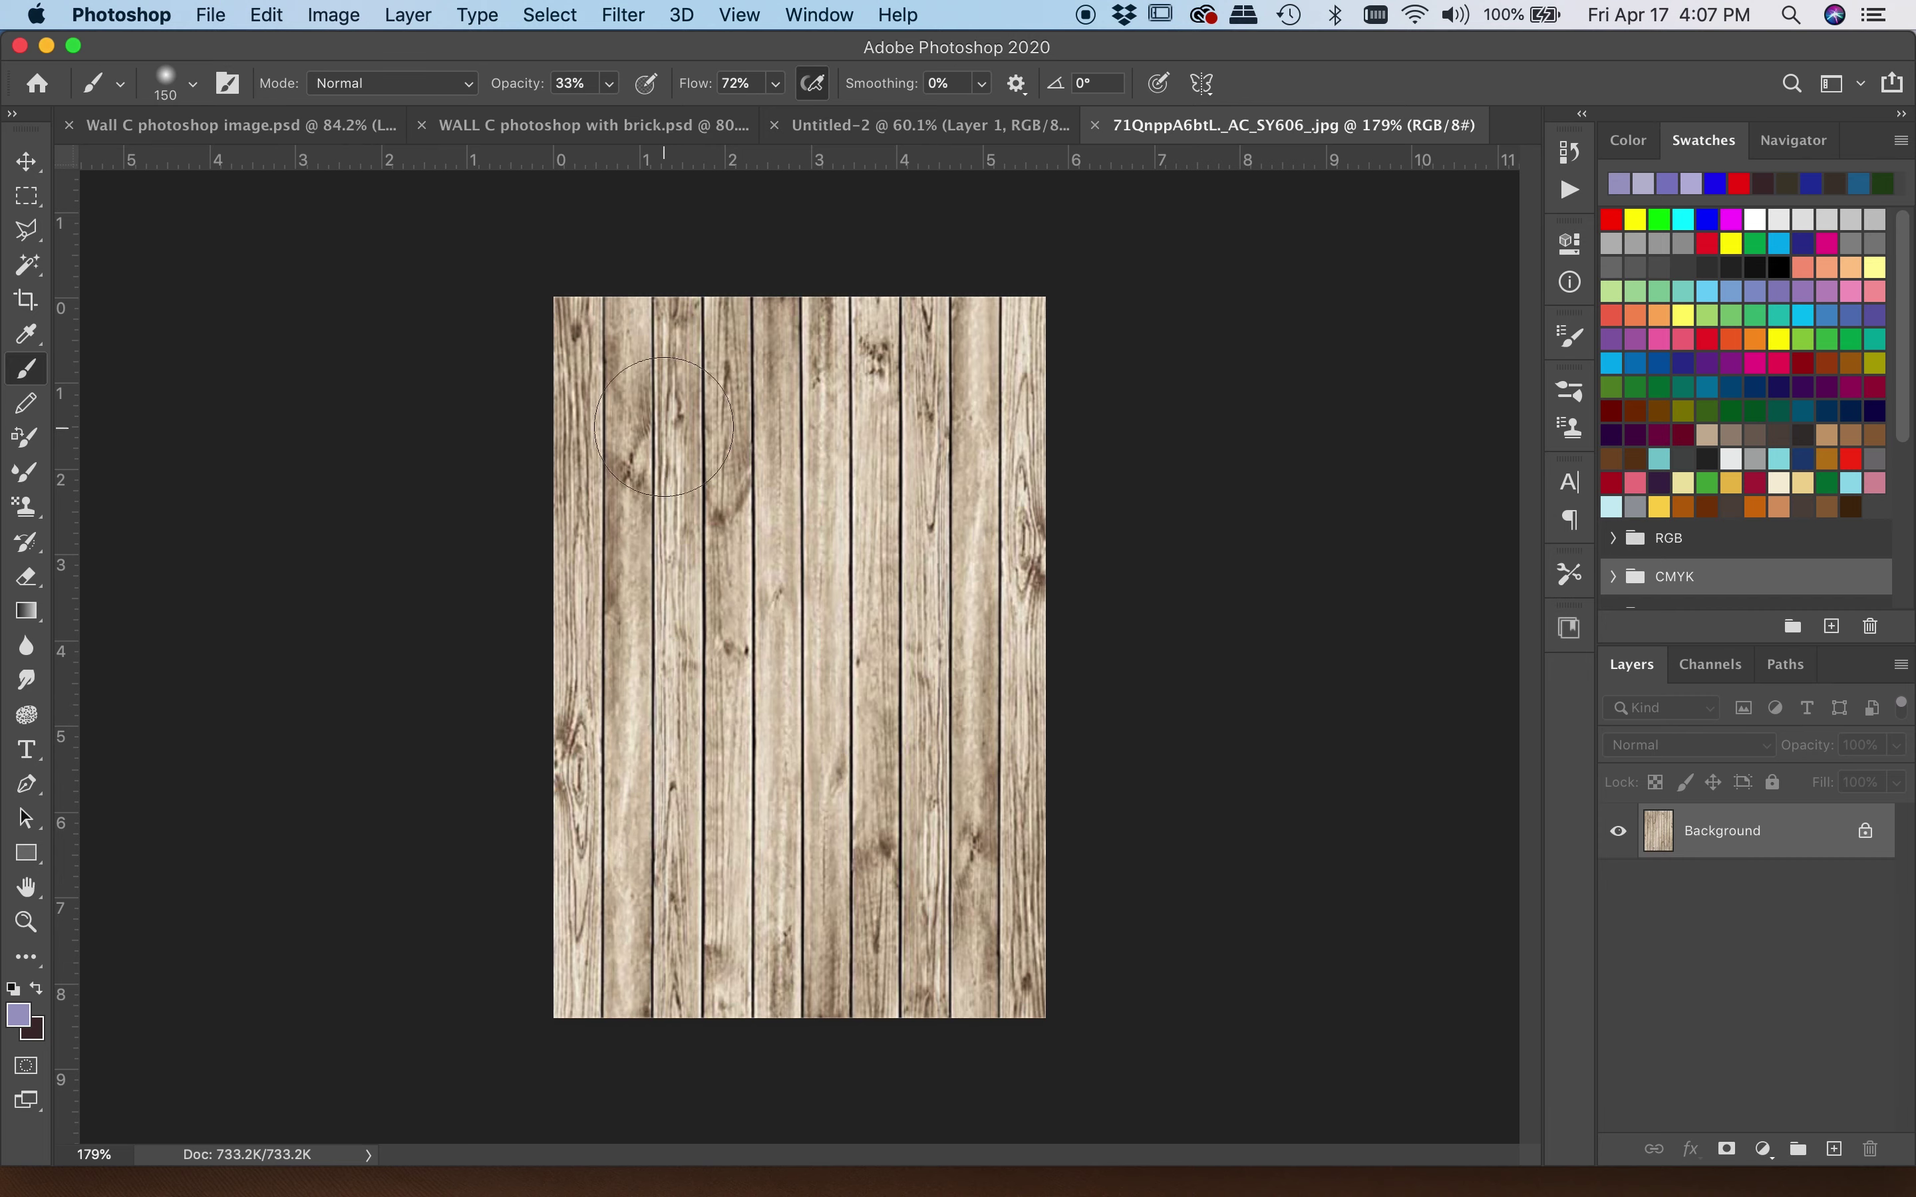
pyautogui.click(32, 198)
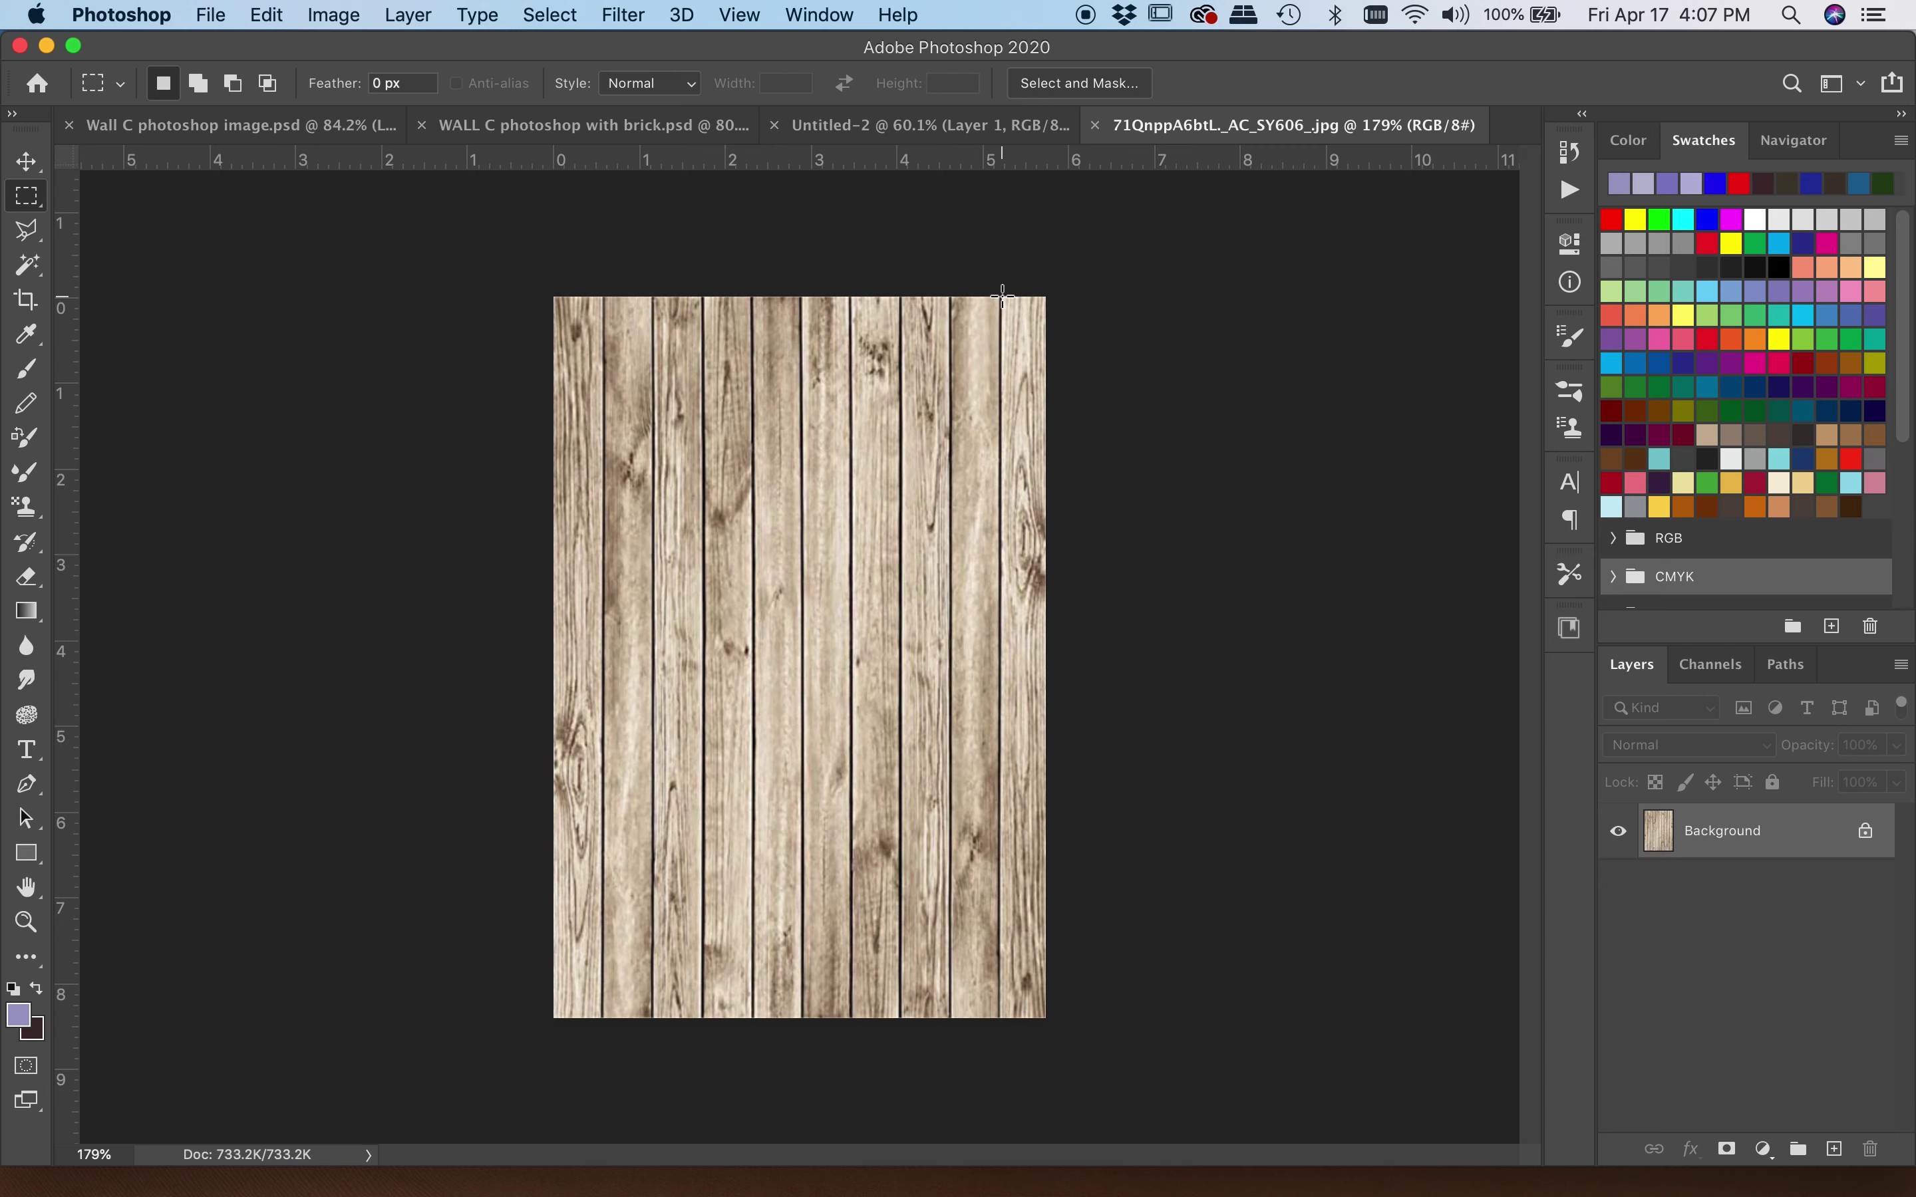
pyautogui.moveTo(1002, 295); pyautogui.dragTo(1057, 1013)
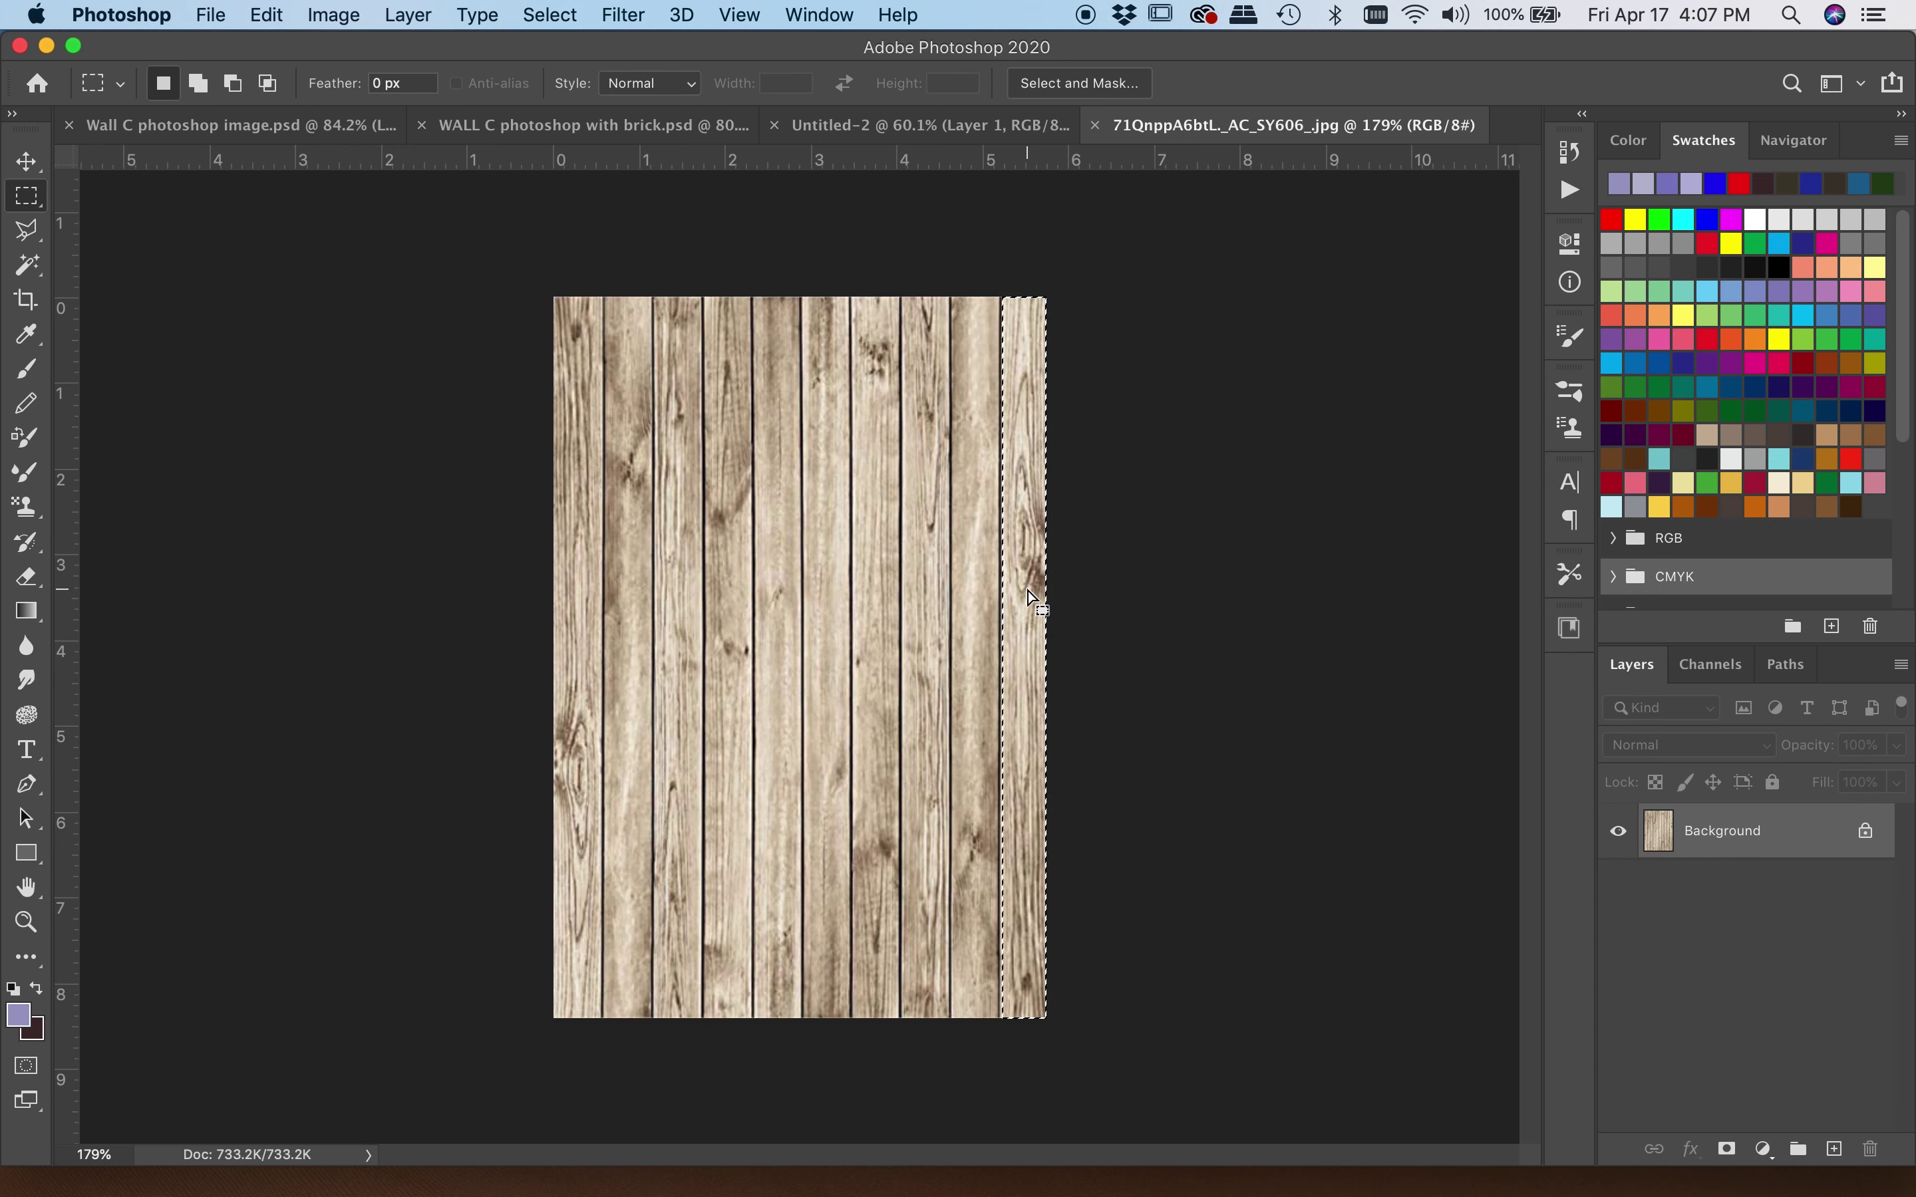
# Step: Increase the selected plank's contrast with a Levels adjustment, setting the black input to 74 and the white input to 241
pyautogui.click(339, 22)
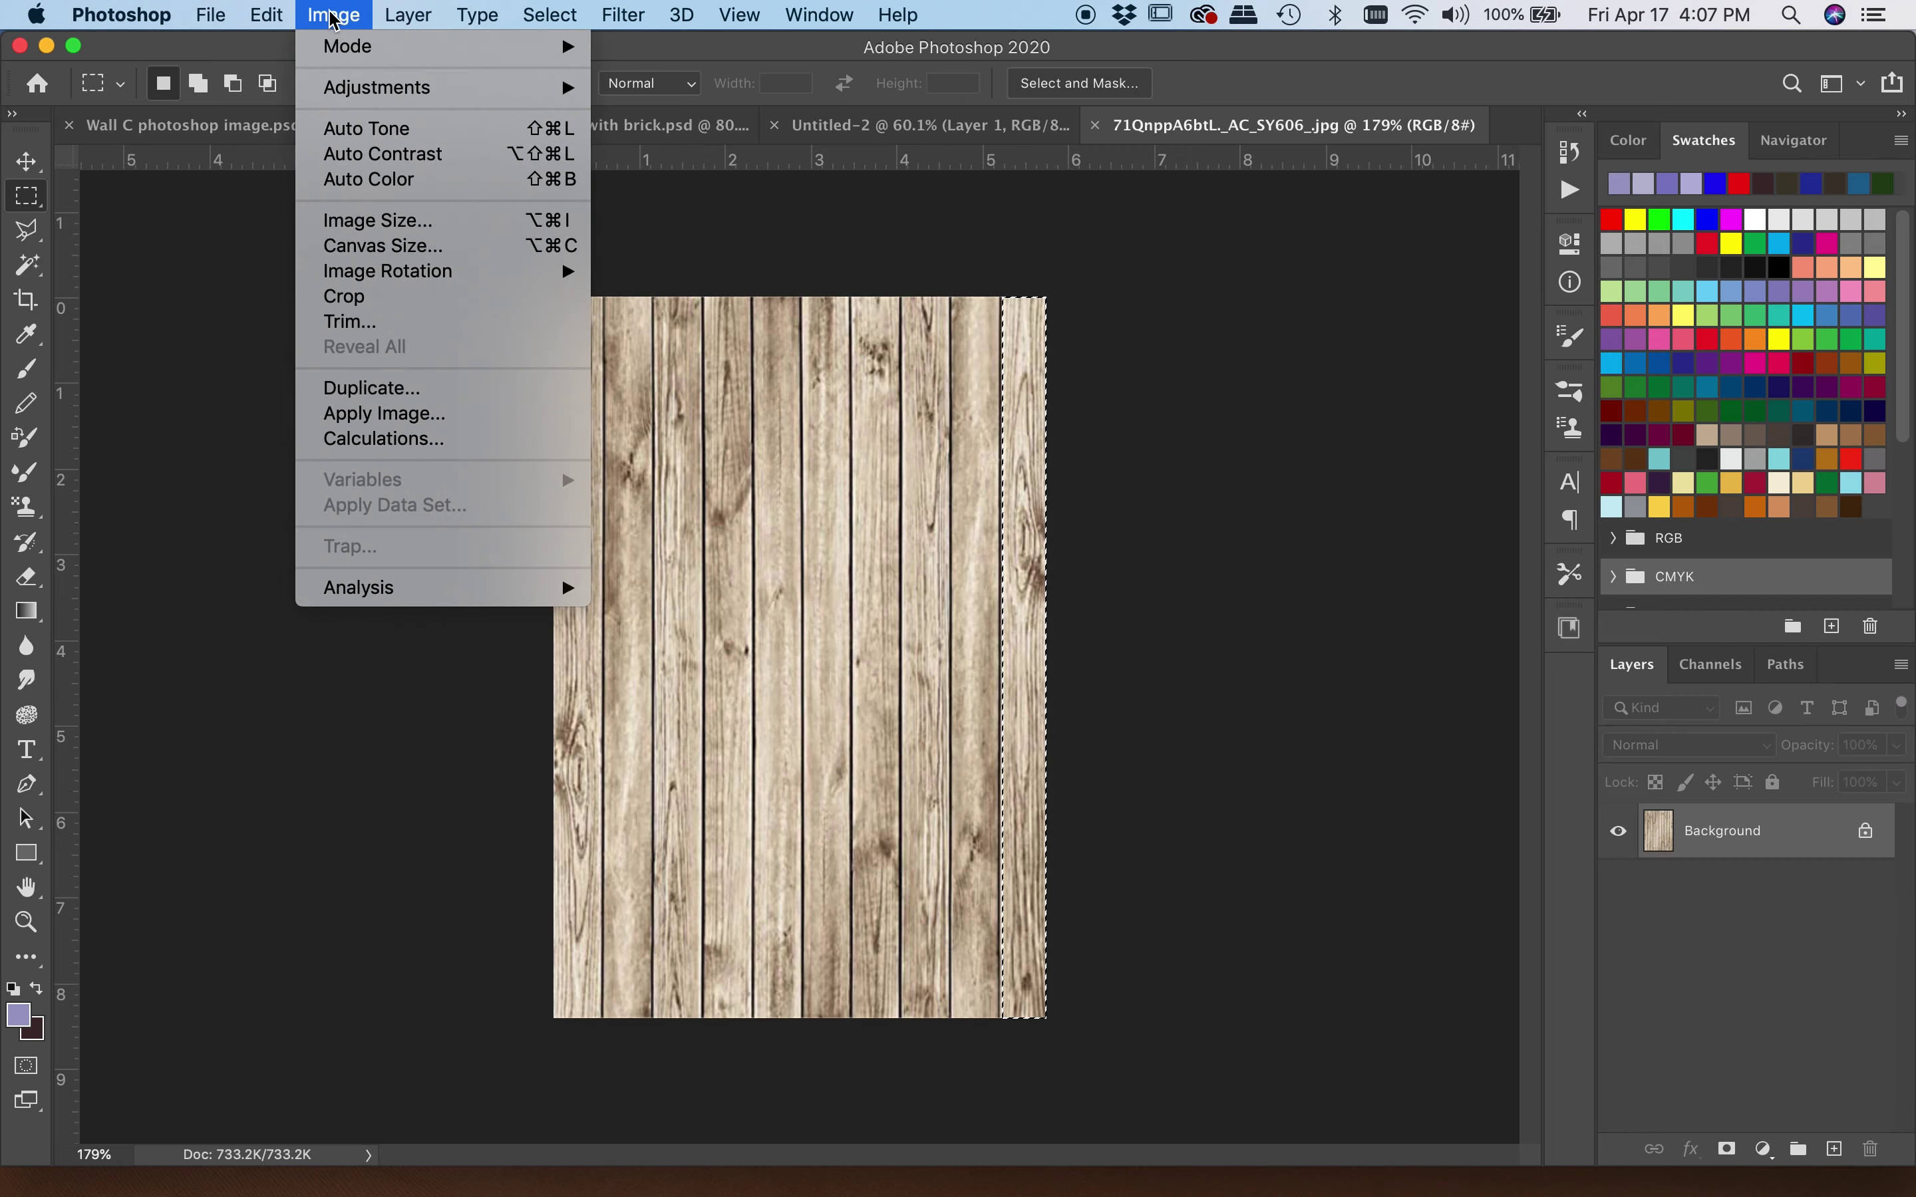
pyautogui.moveTo(353, 87)
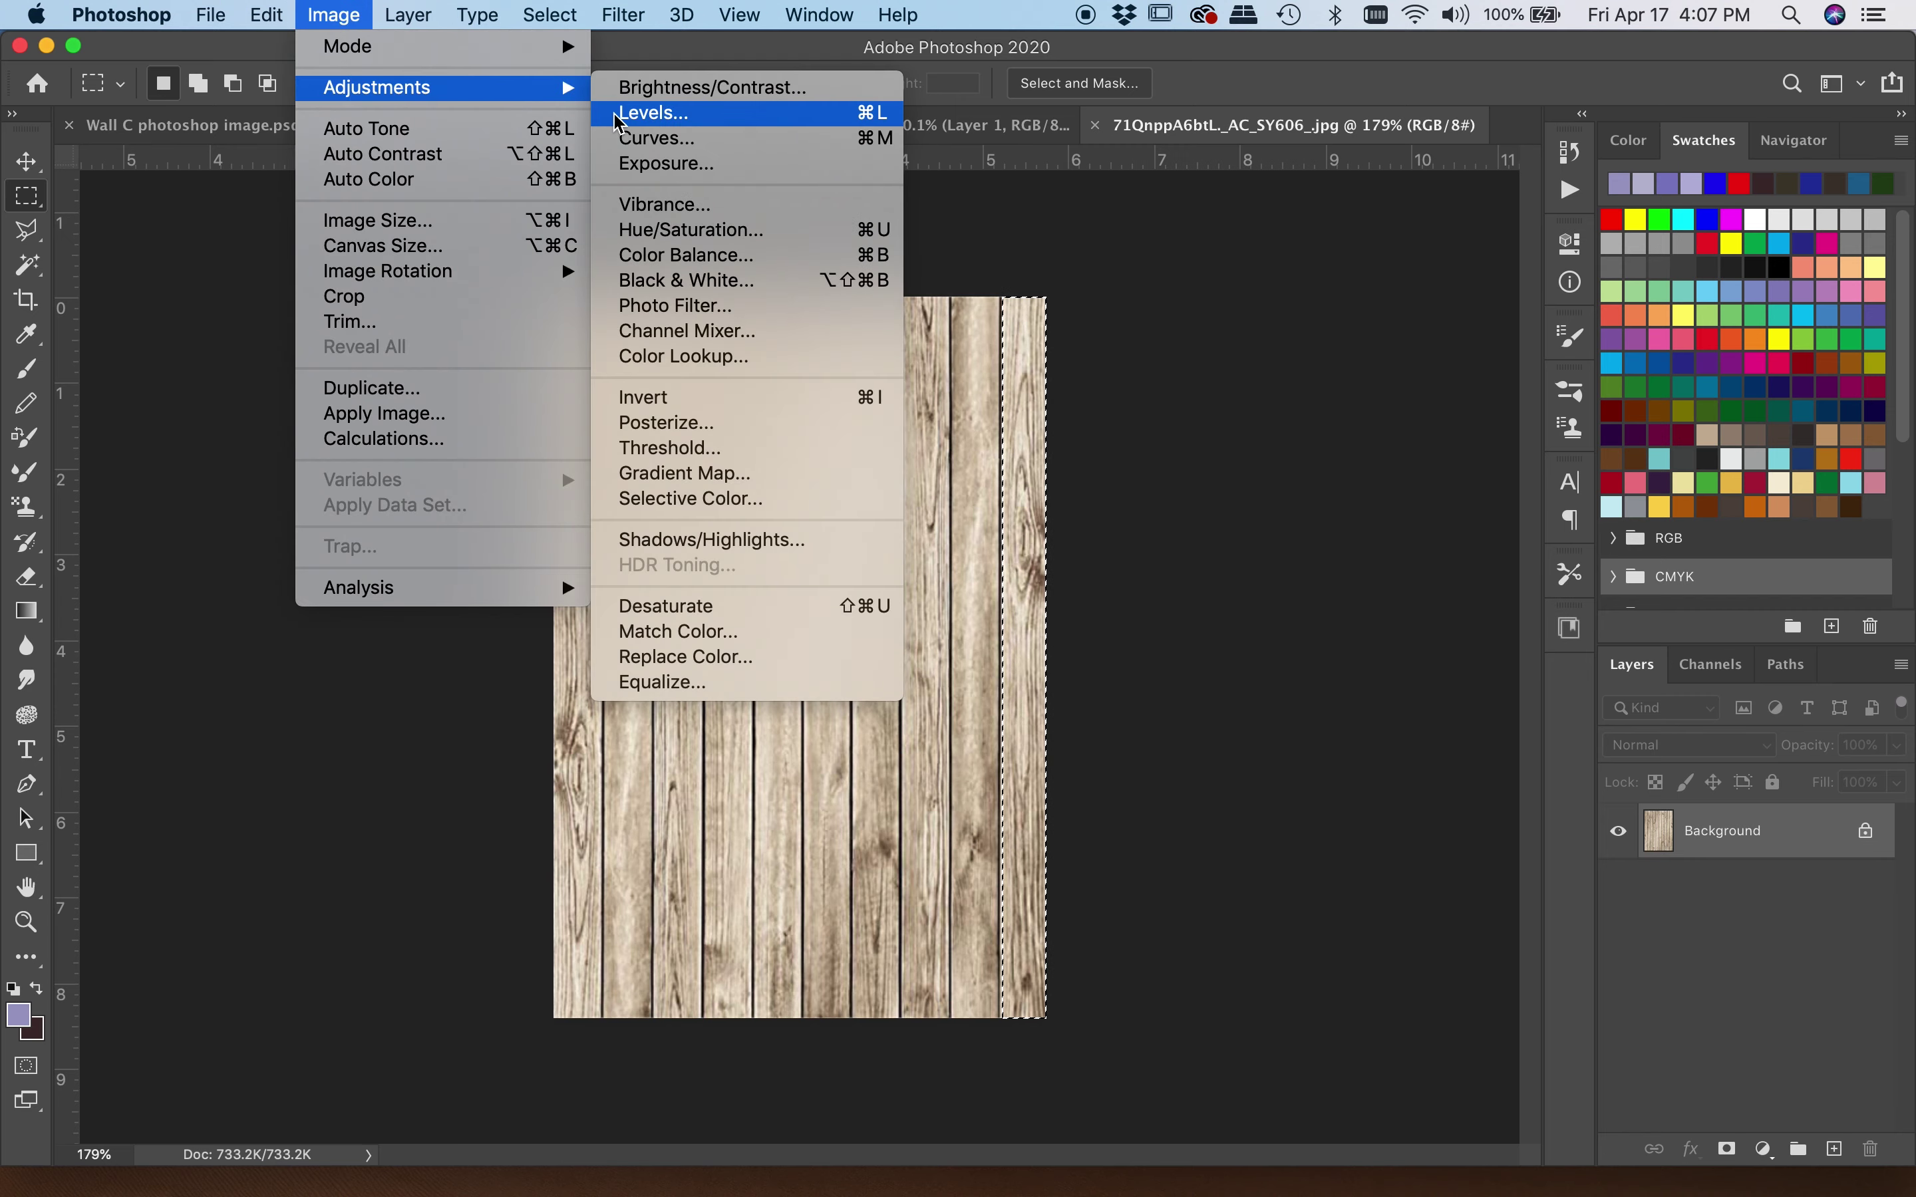
pyautogui.click(651, 112)
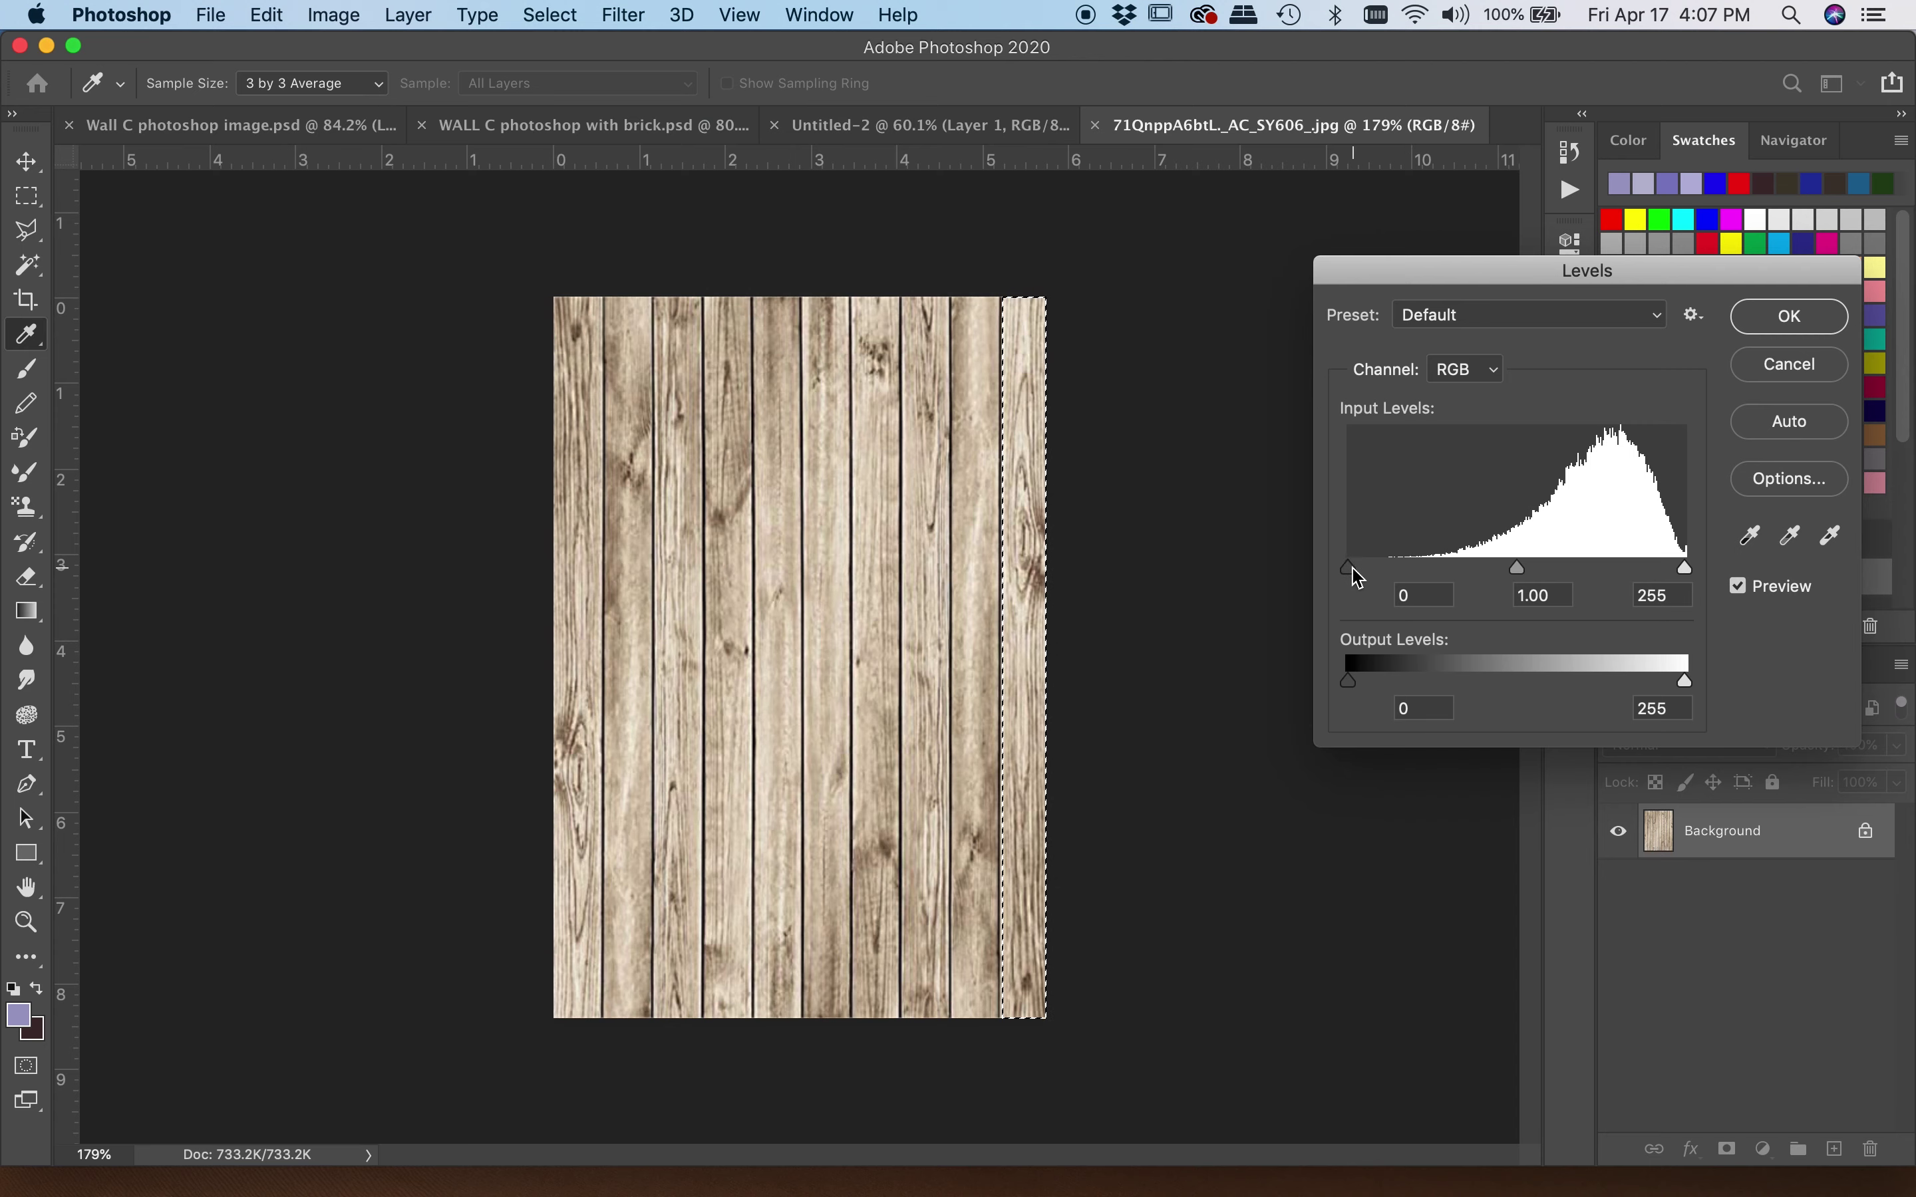
pyautogui.moveTo(1420, 577); pyautogui.dragTo(1453, 572)
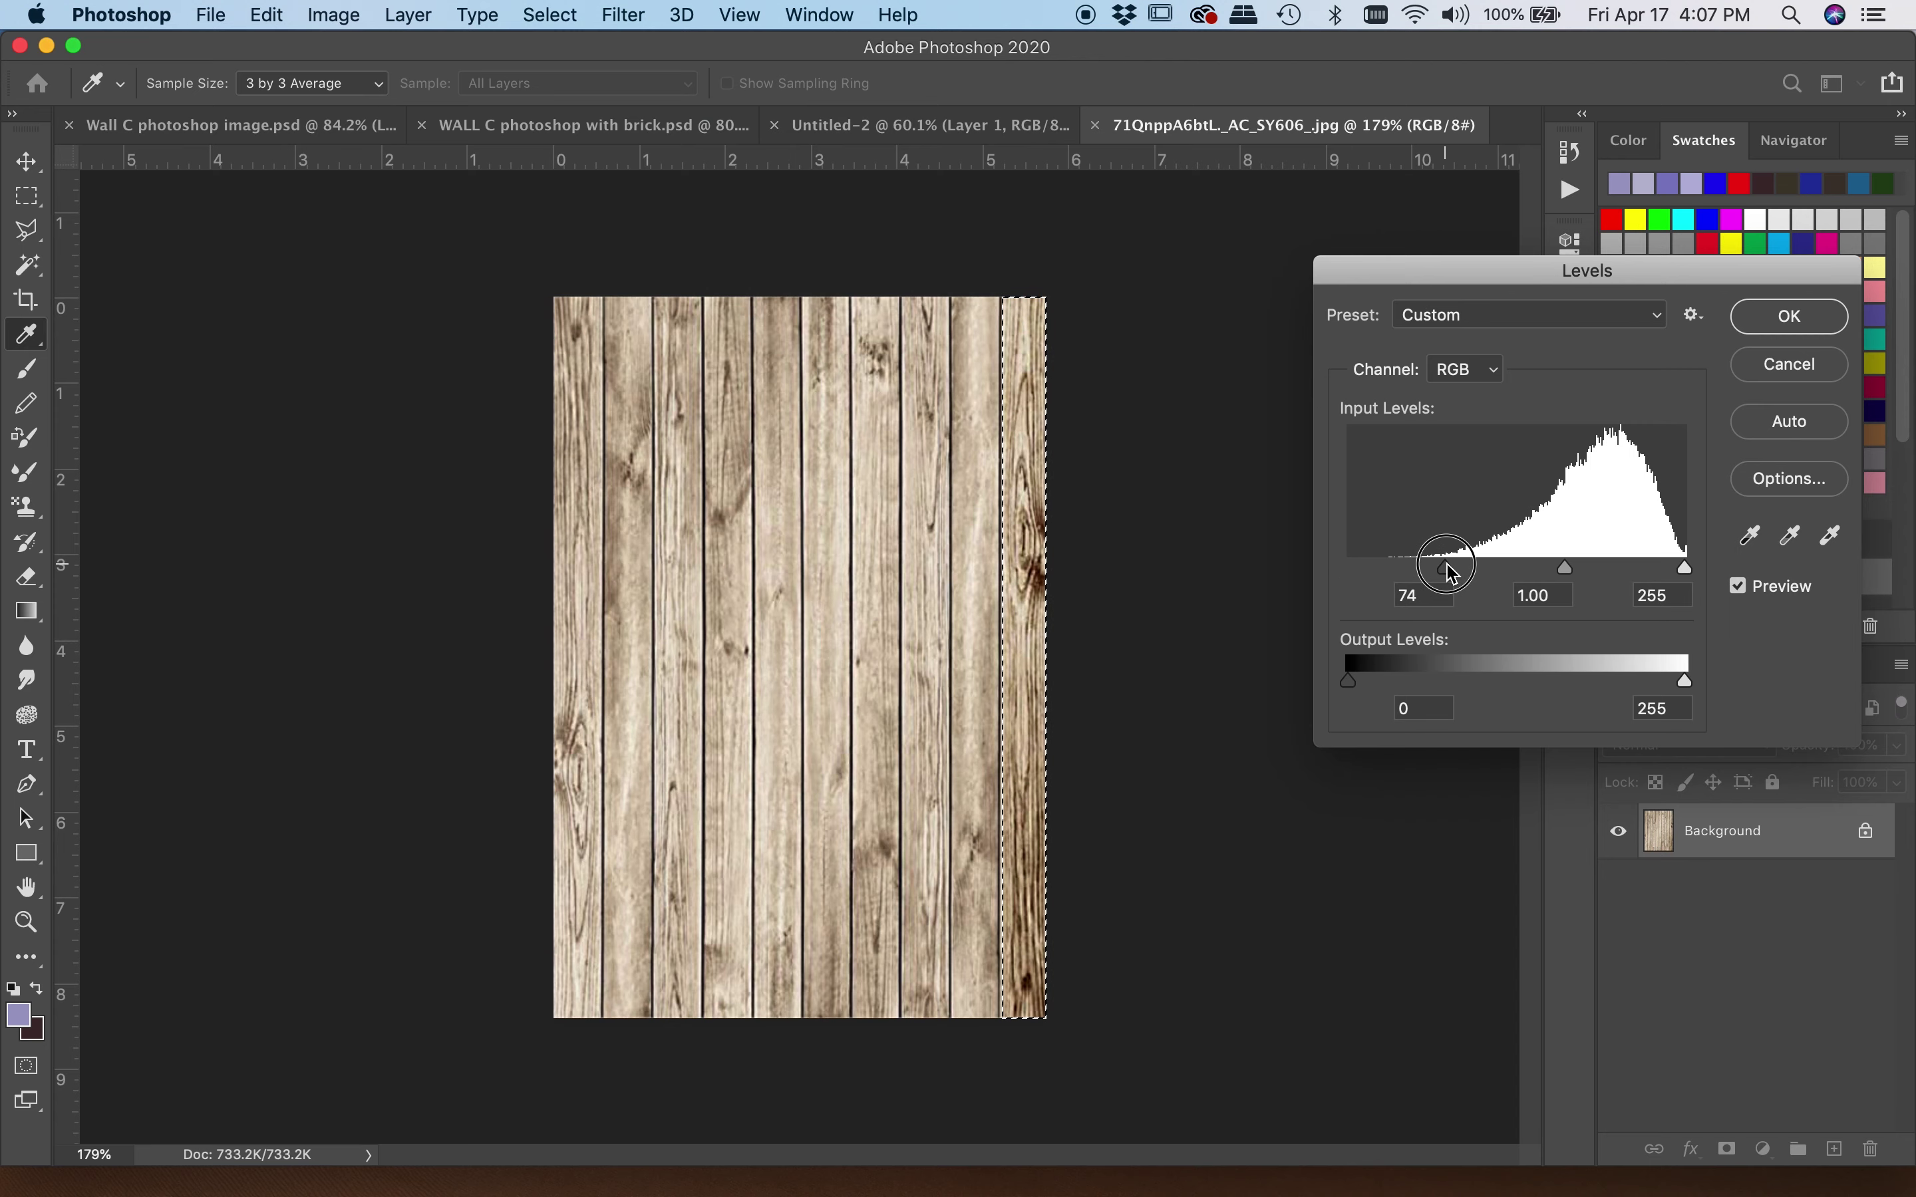
pyautogui.moveTo(1684, 577); pyautogui.dragTo(1673, 578)
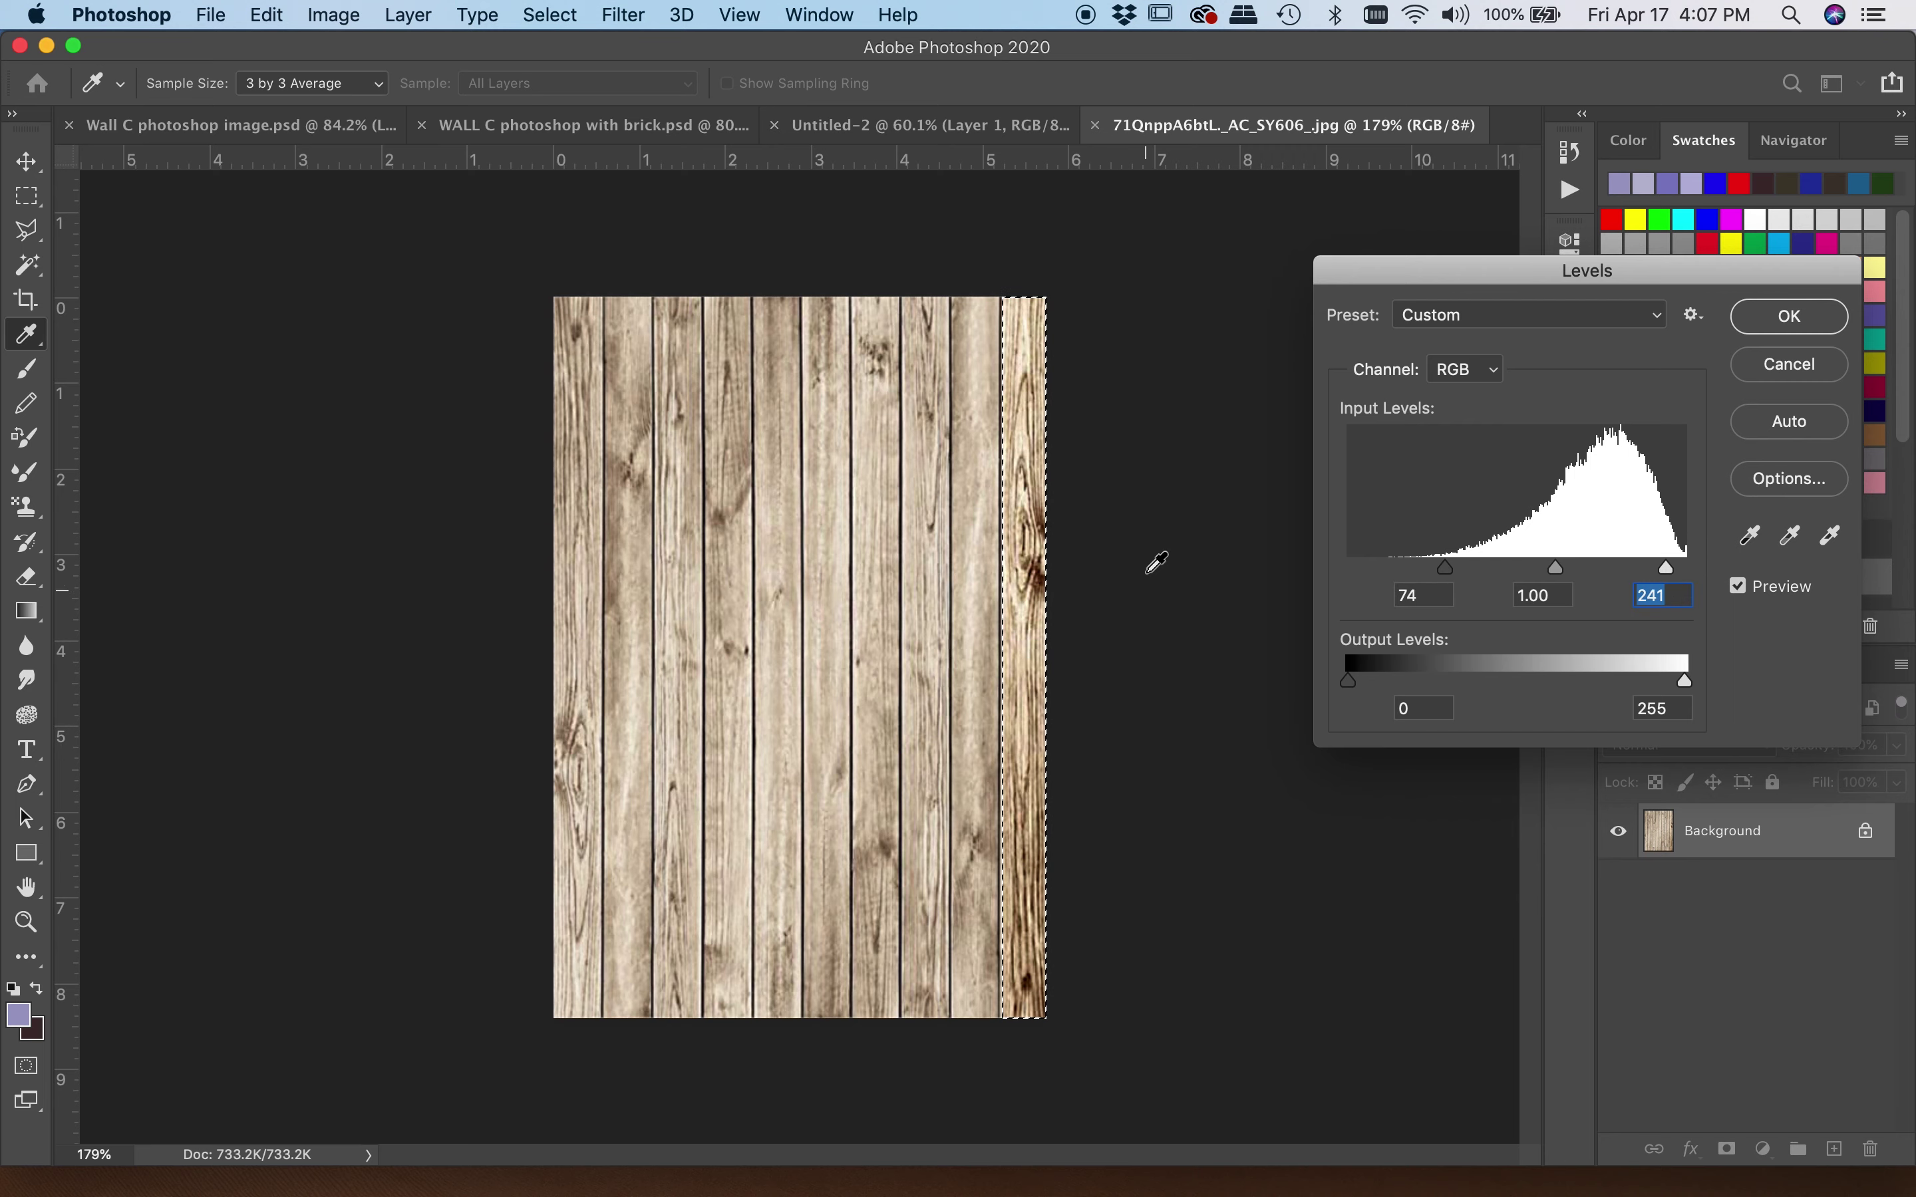
pyautogui.click(1781, 311)
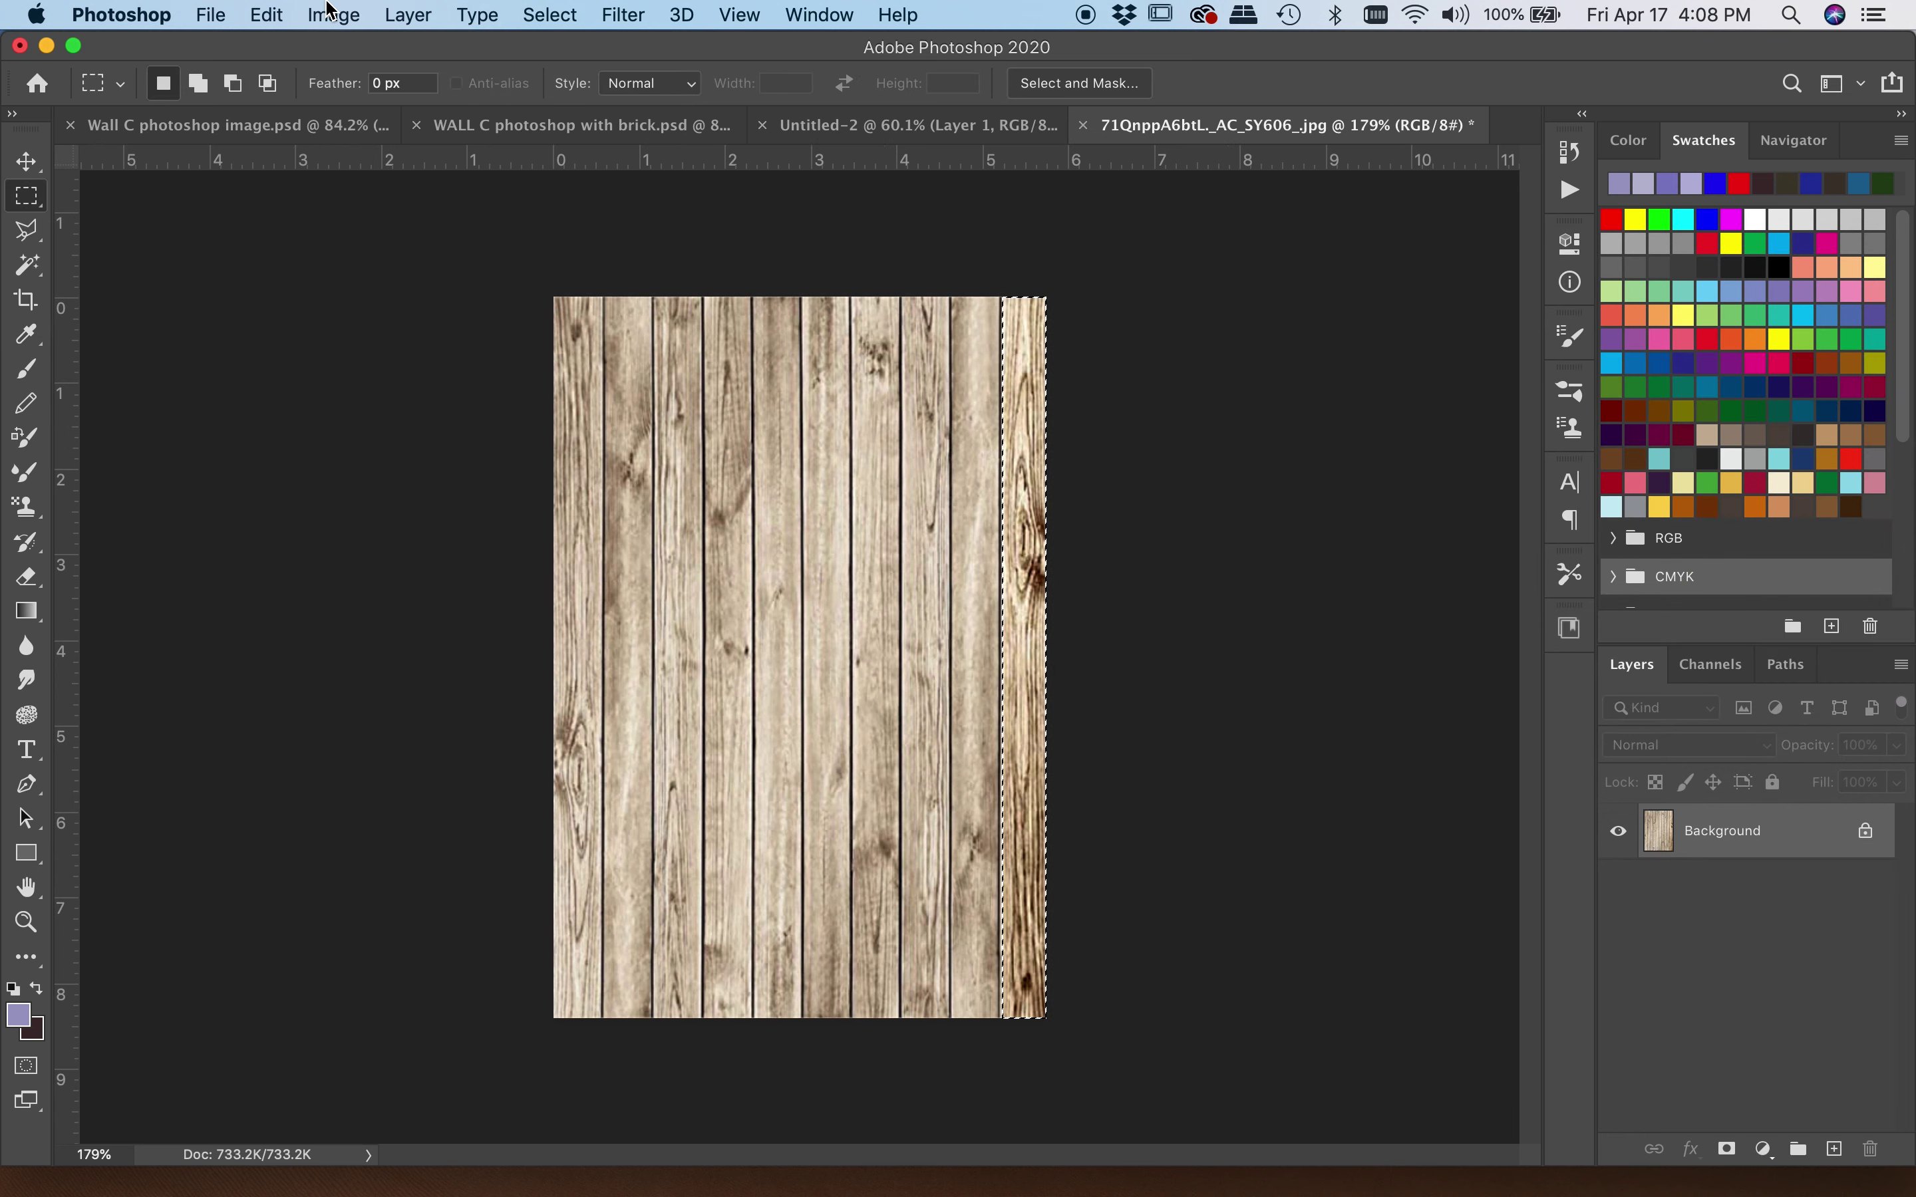
# Step: Define a brush preset from the selected plank and name it "wood plank 3"
pyautogui.click(269, 14)
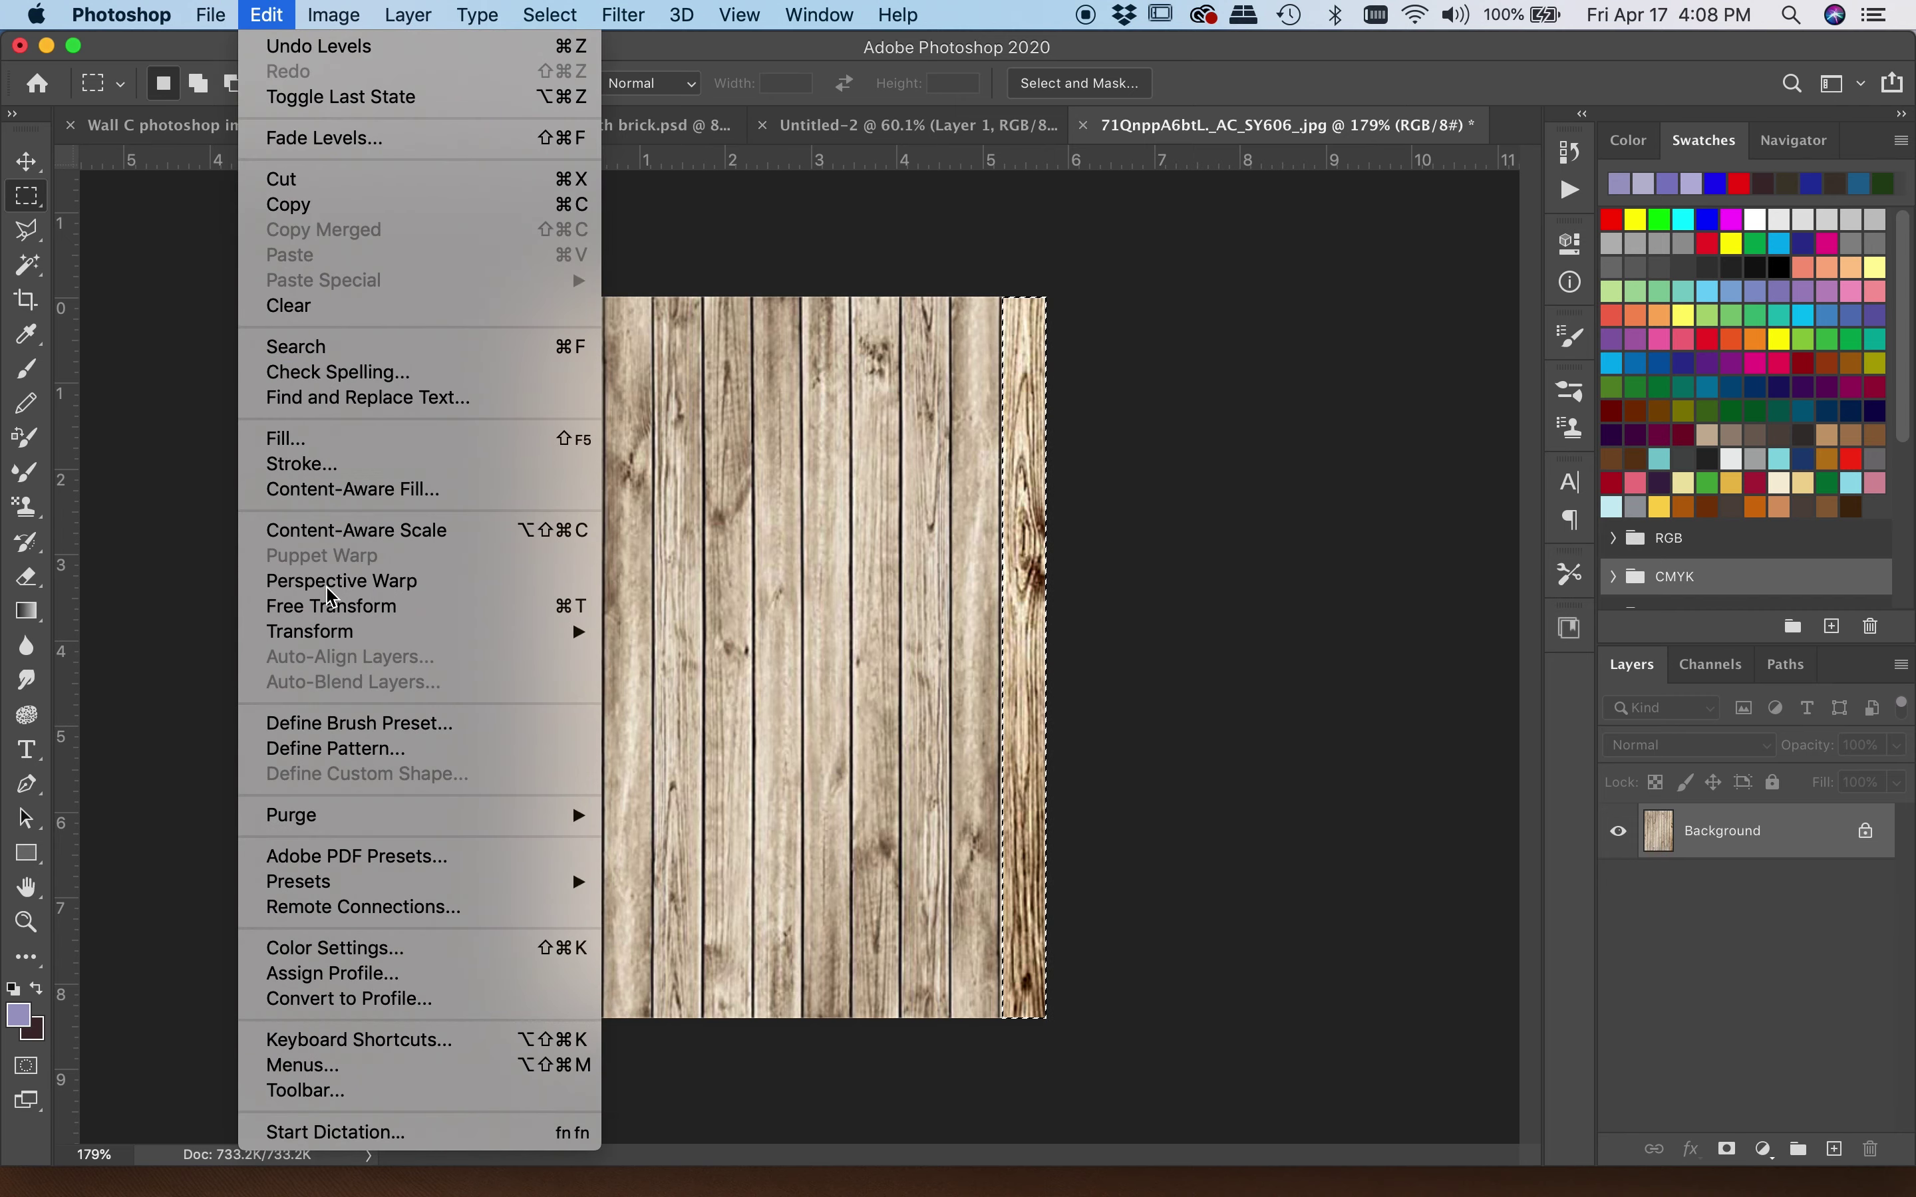
pyautogui.click(337, 725)
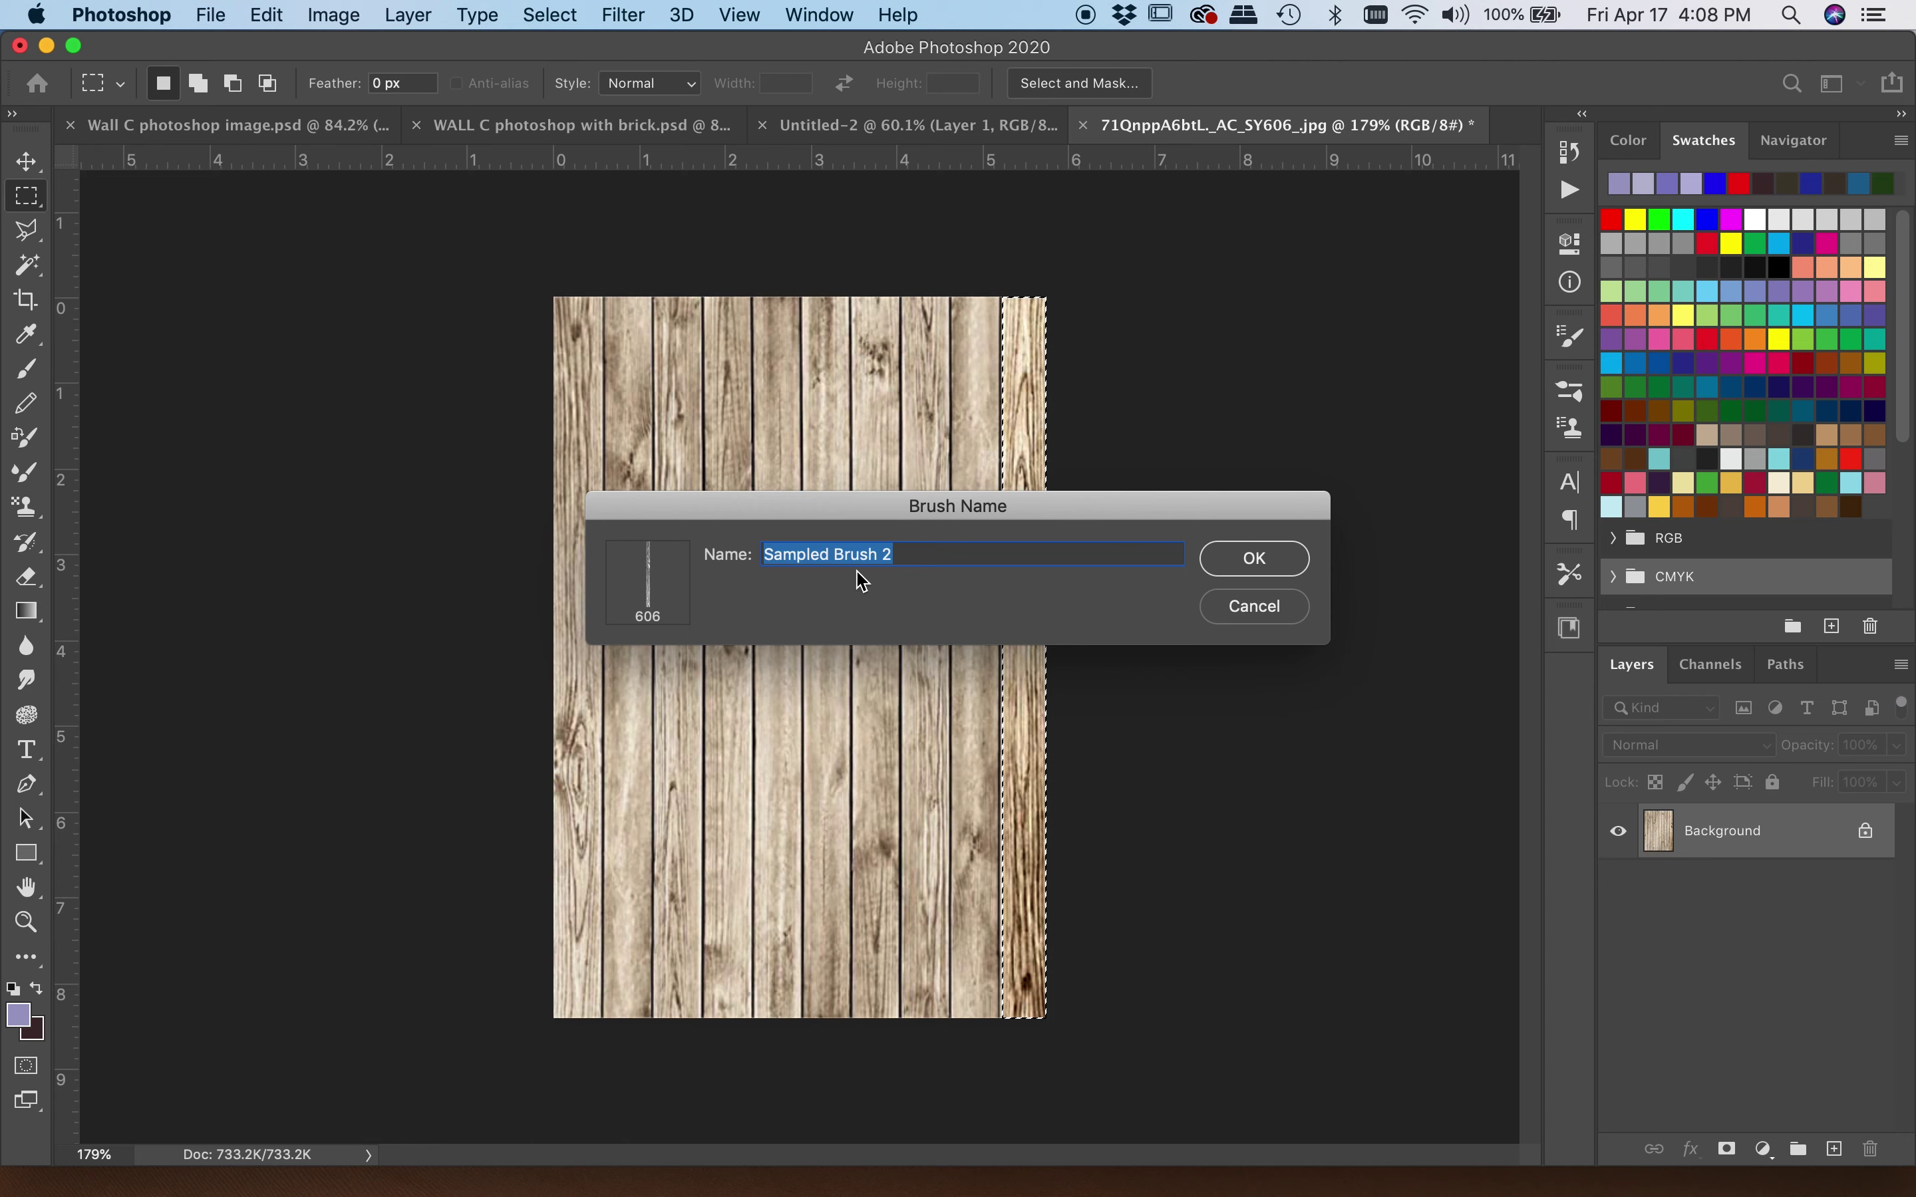
pyautogui.write('wo')
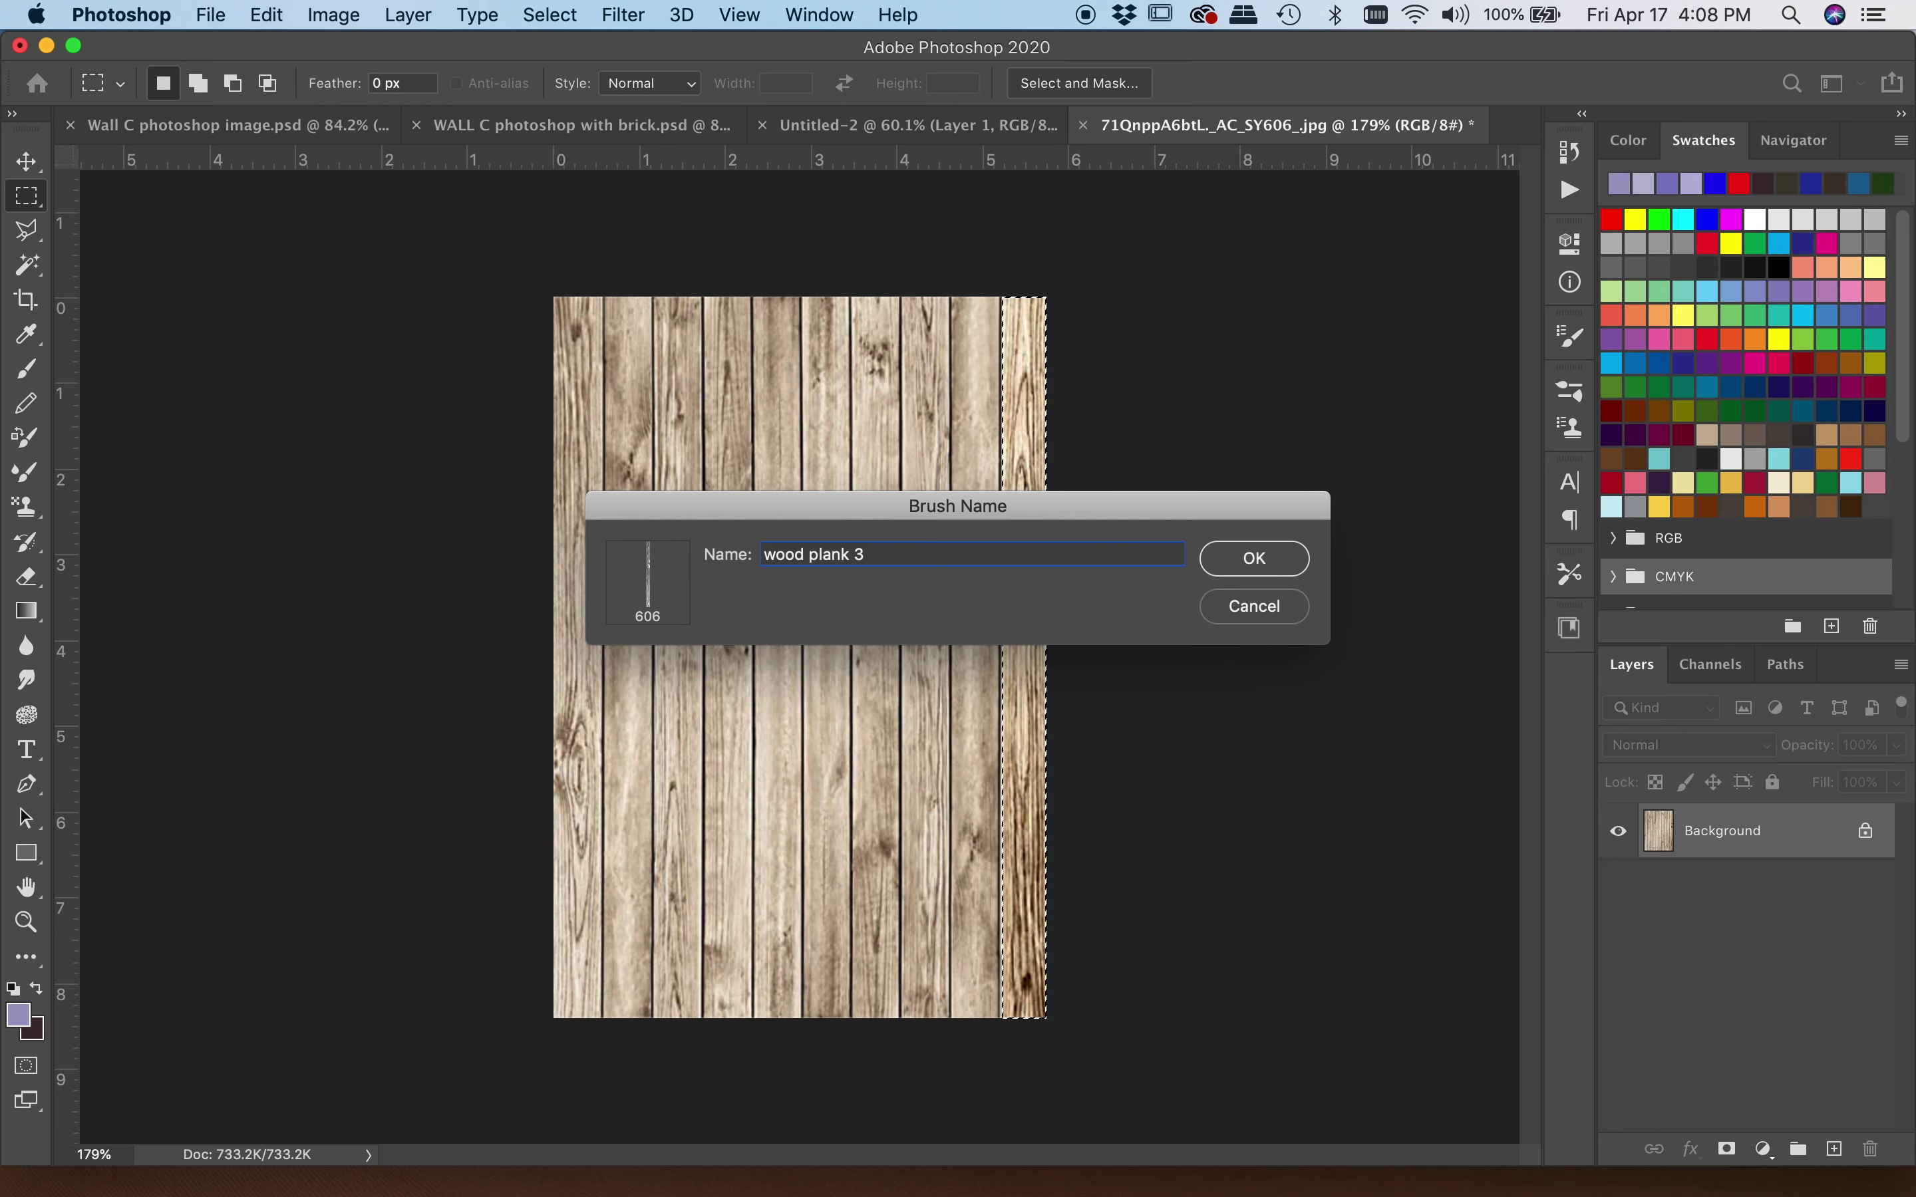
pyautogui.write('od plank 3')
pyautogui.press('Return')
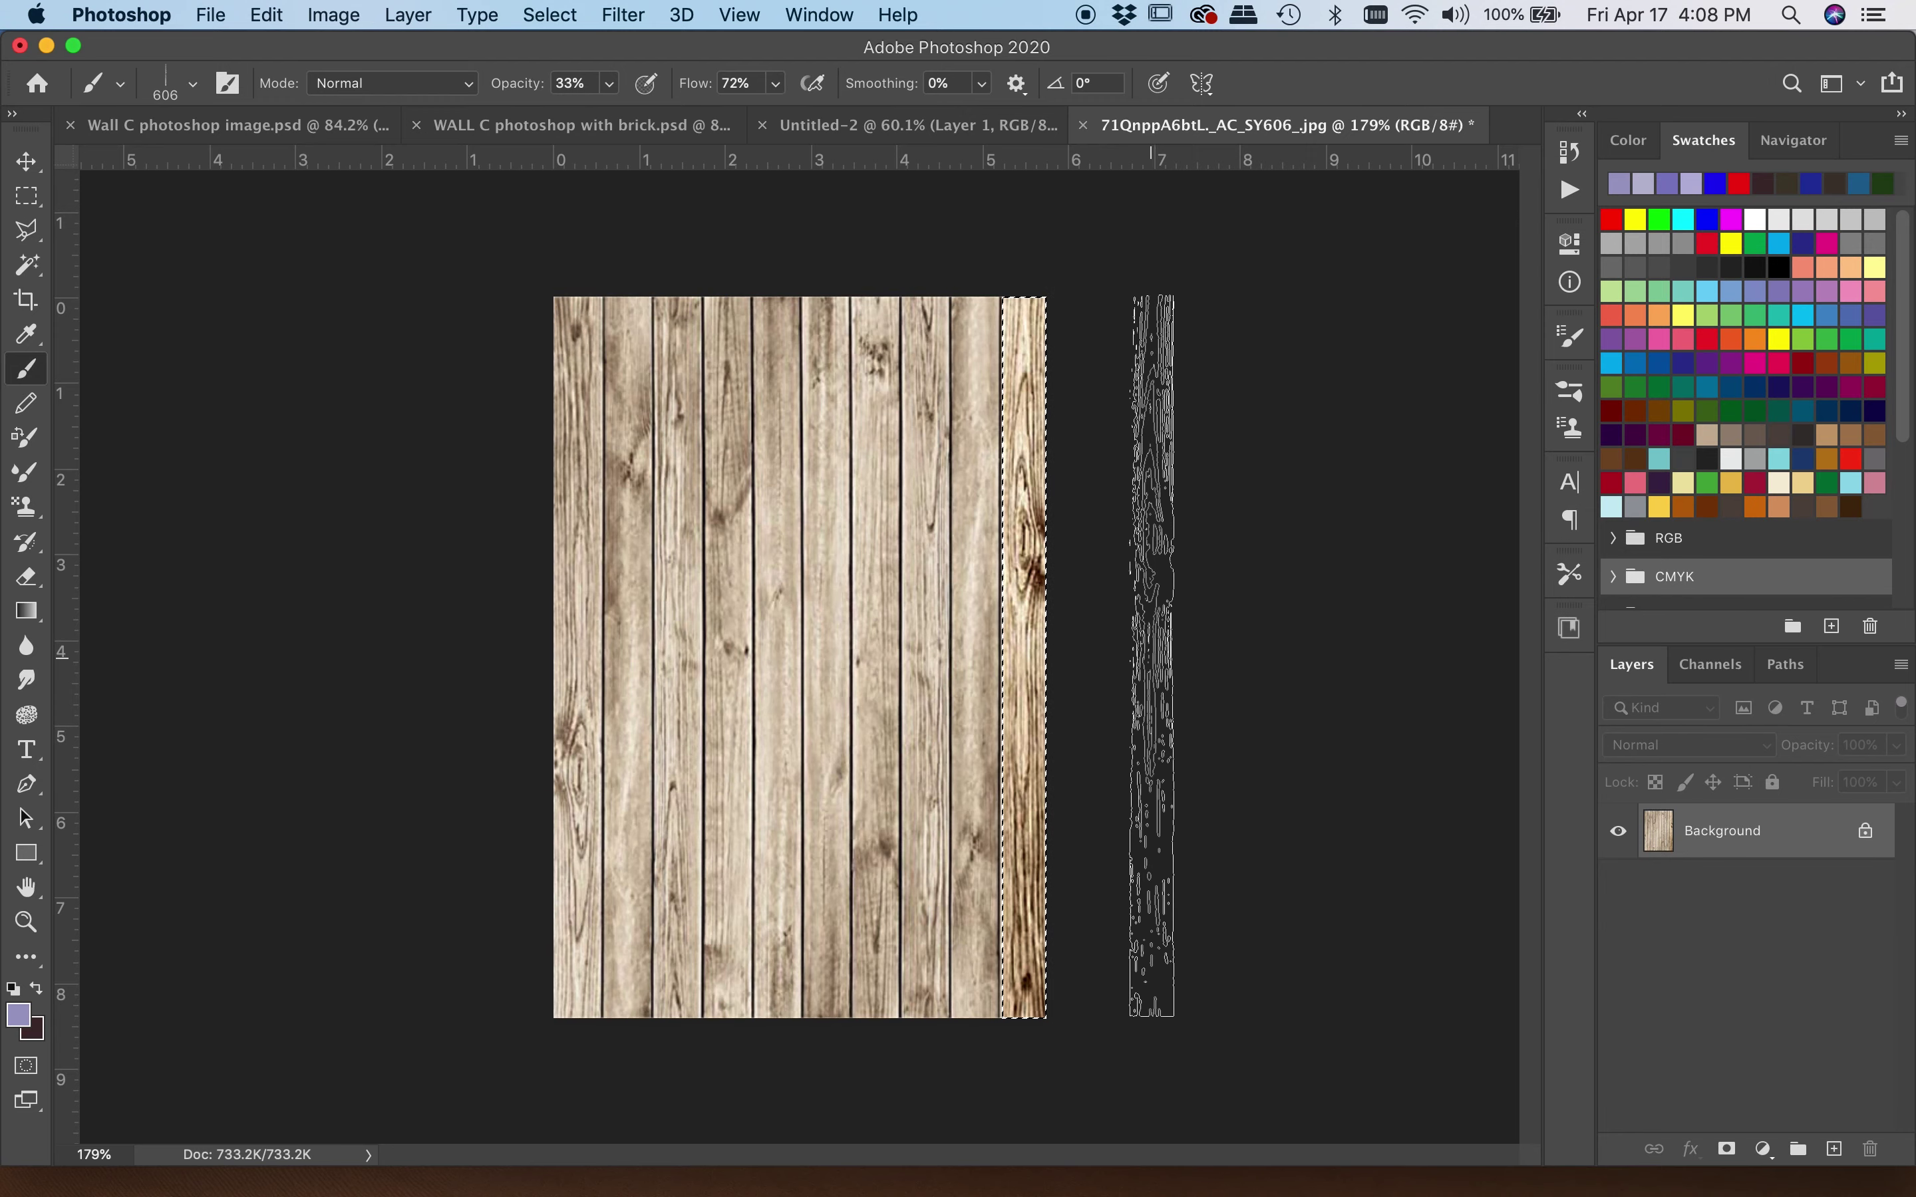
# Step: Show the brush presets, return to the Untitled-2 document and set the foreground color to a dark blue-violet
pyautogui.click(1574, 395)
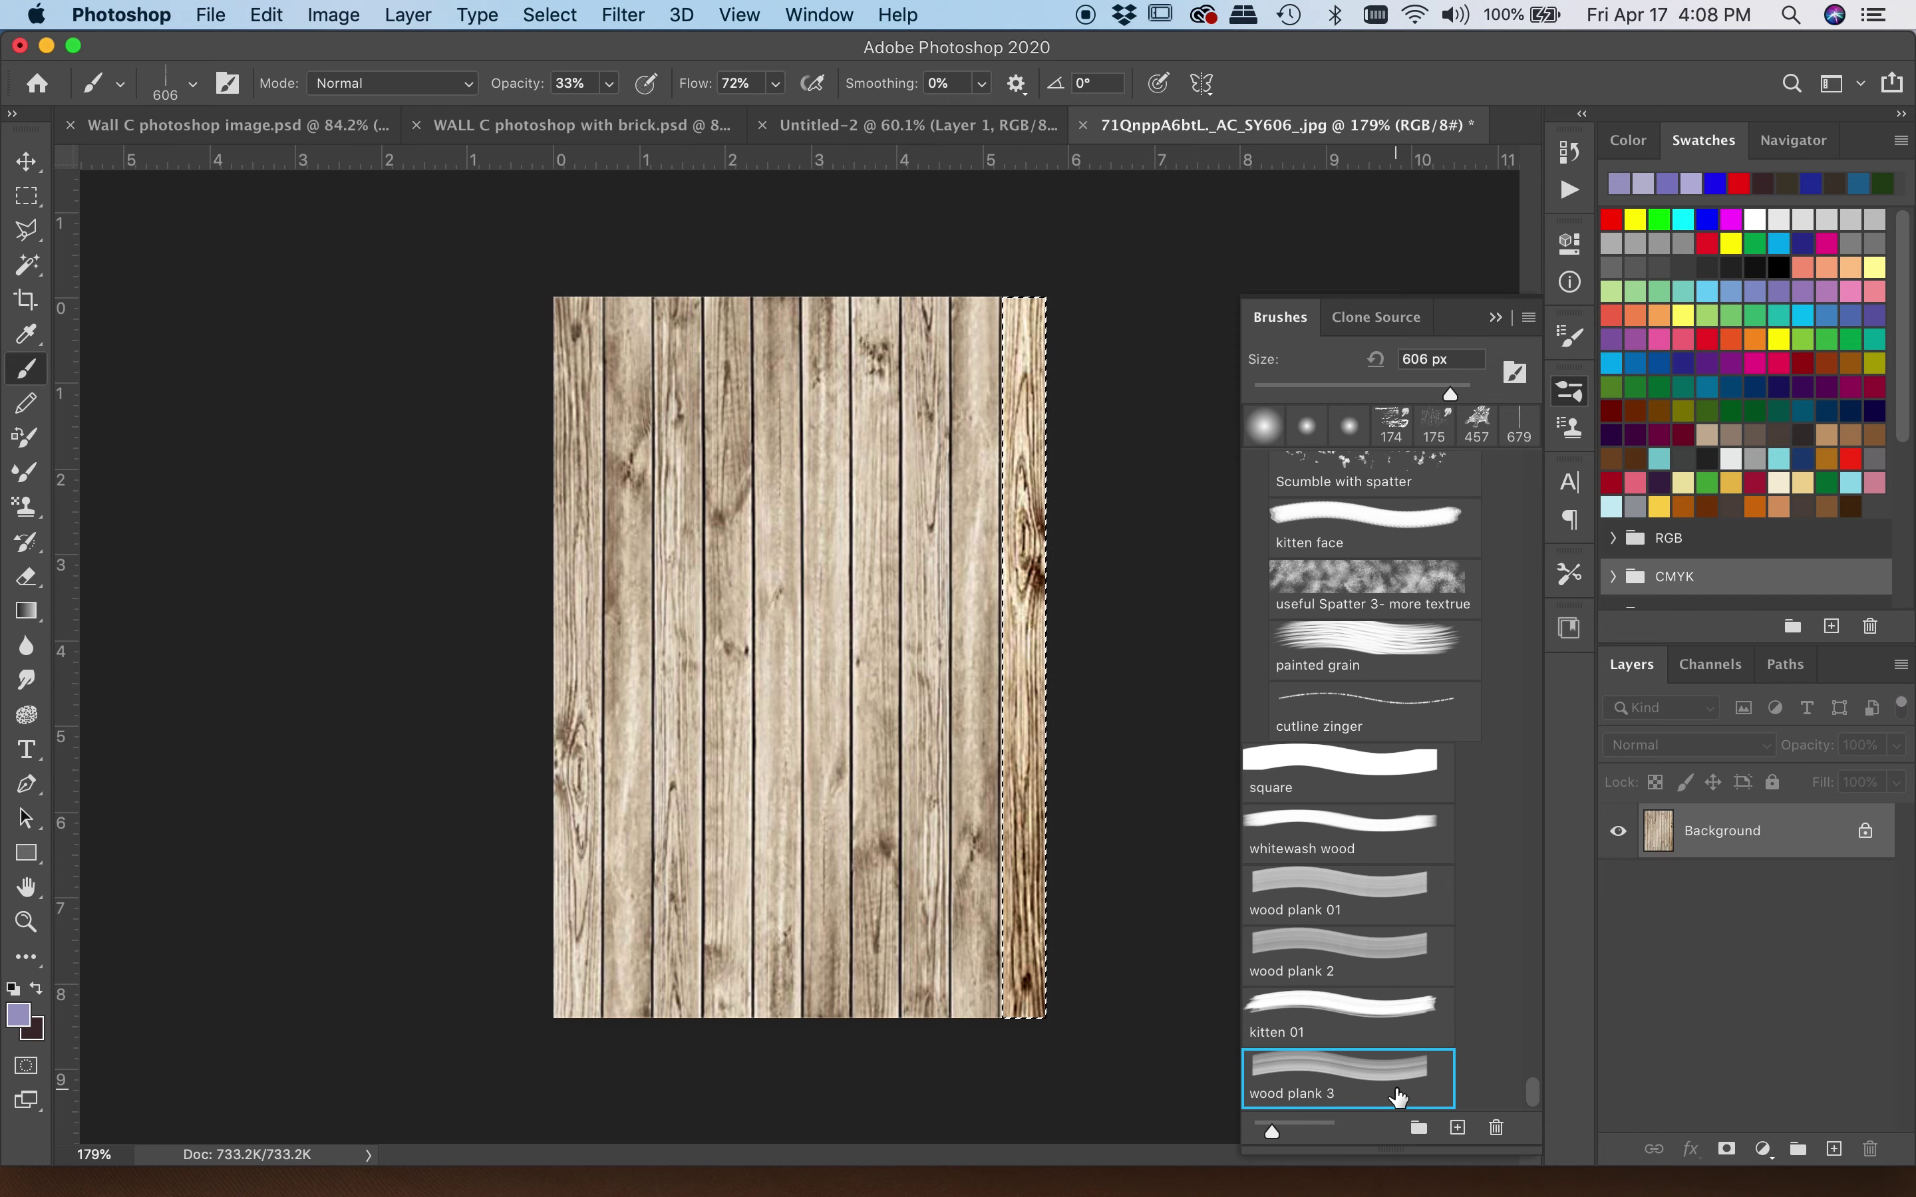
pyautogui.click(866, 130)
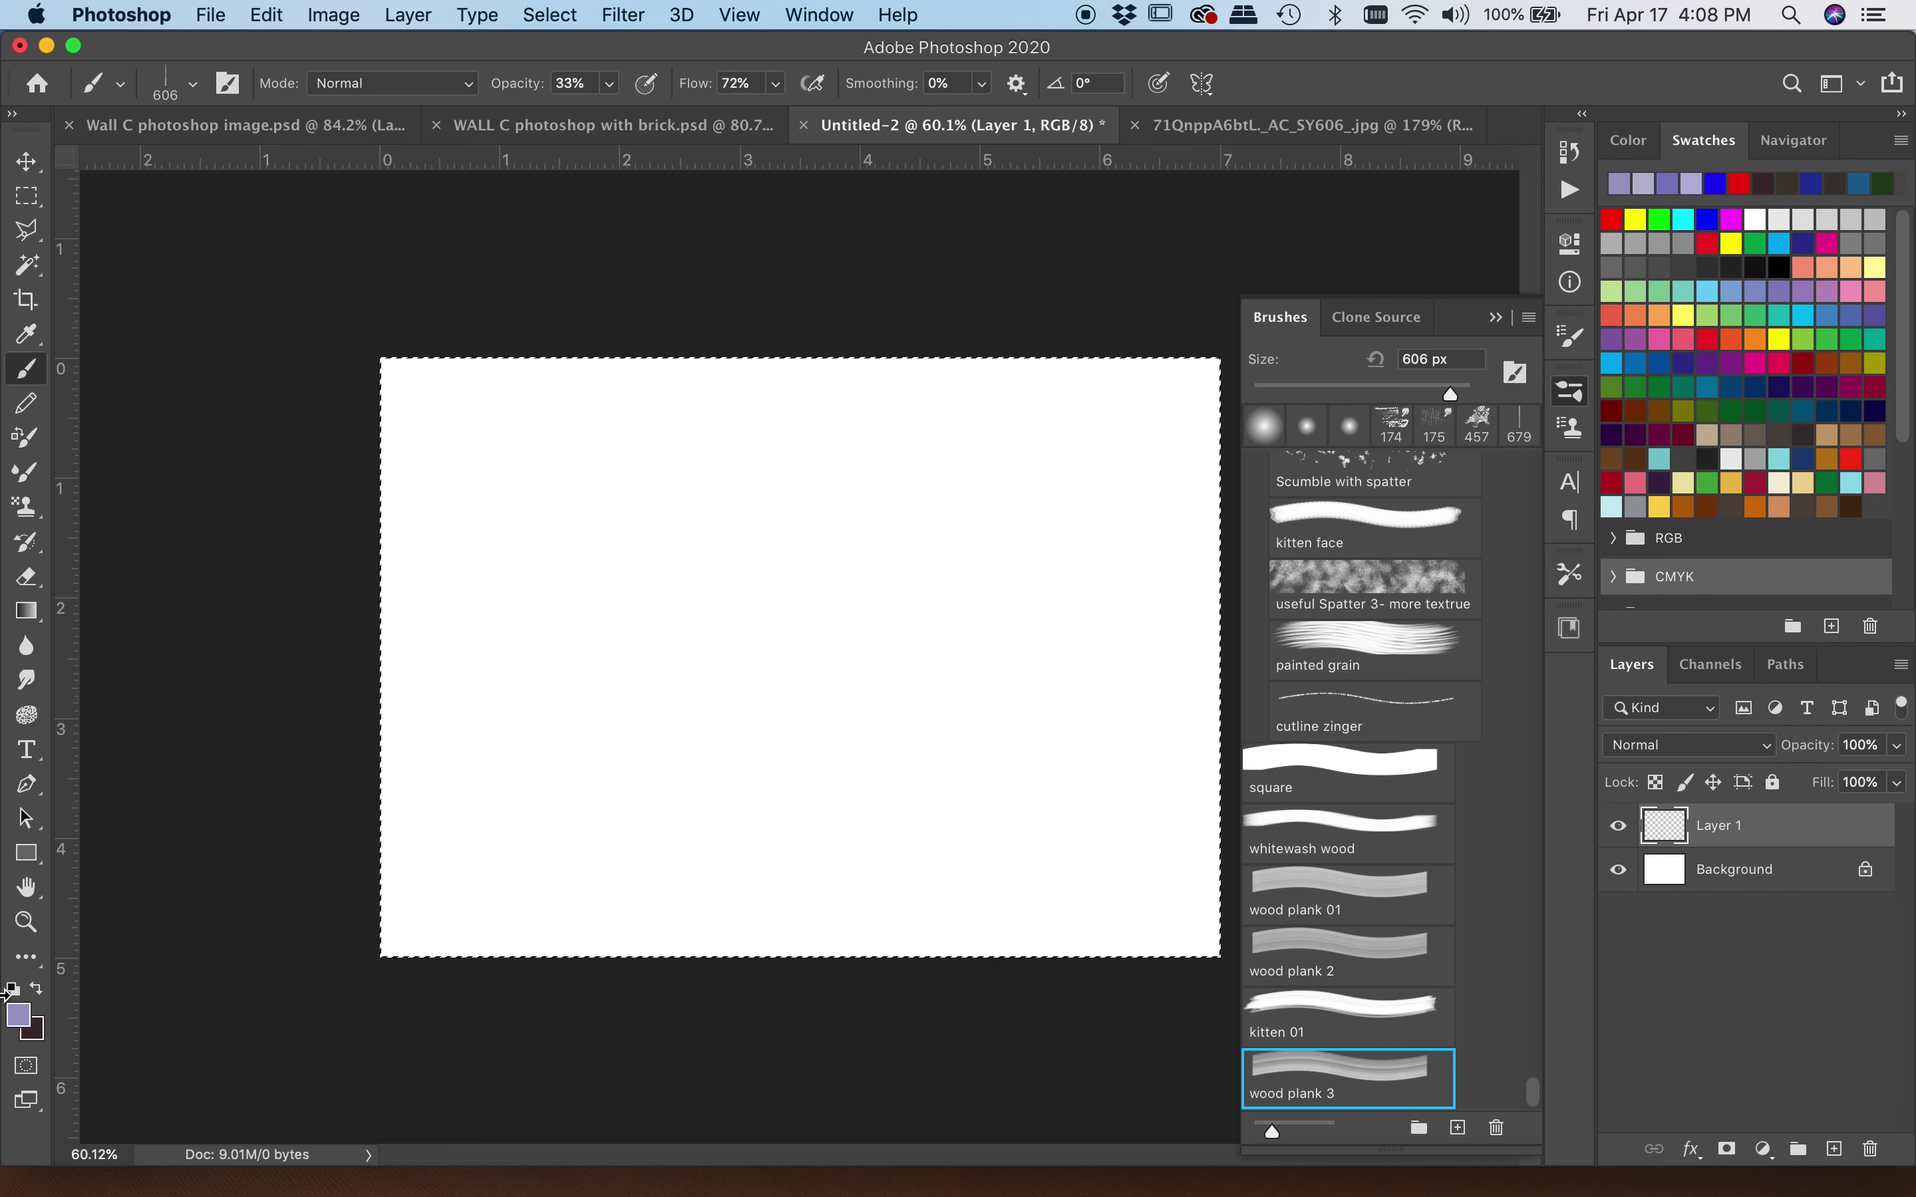
pyautogui.click(20, 1014)
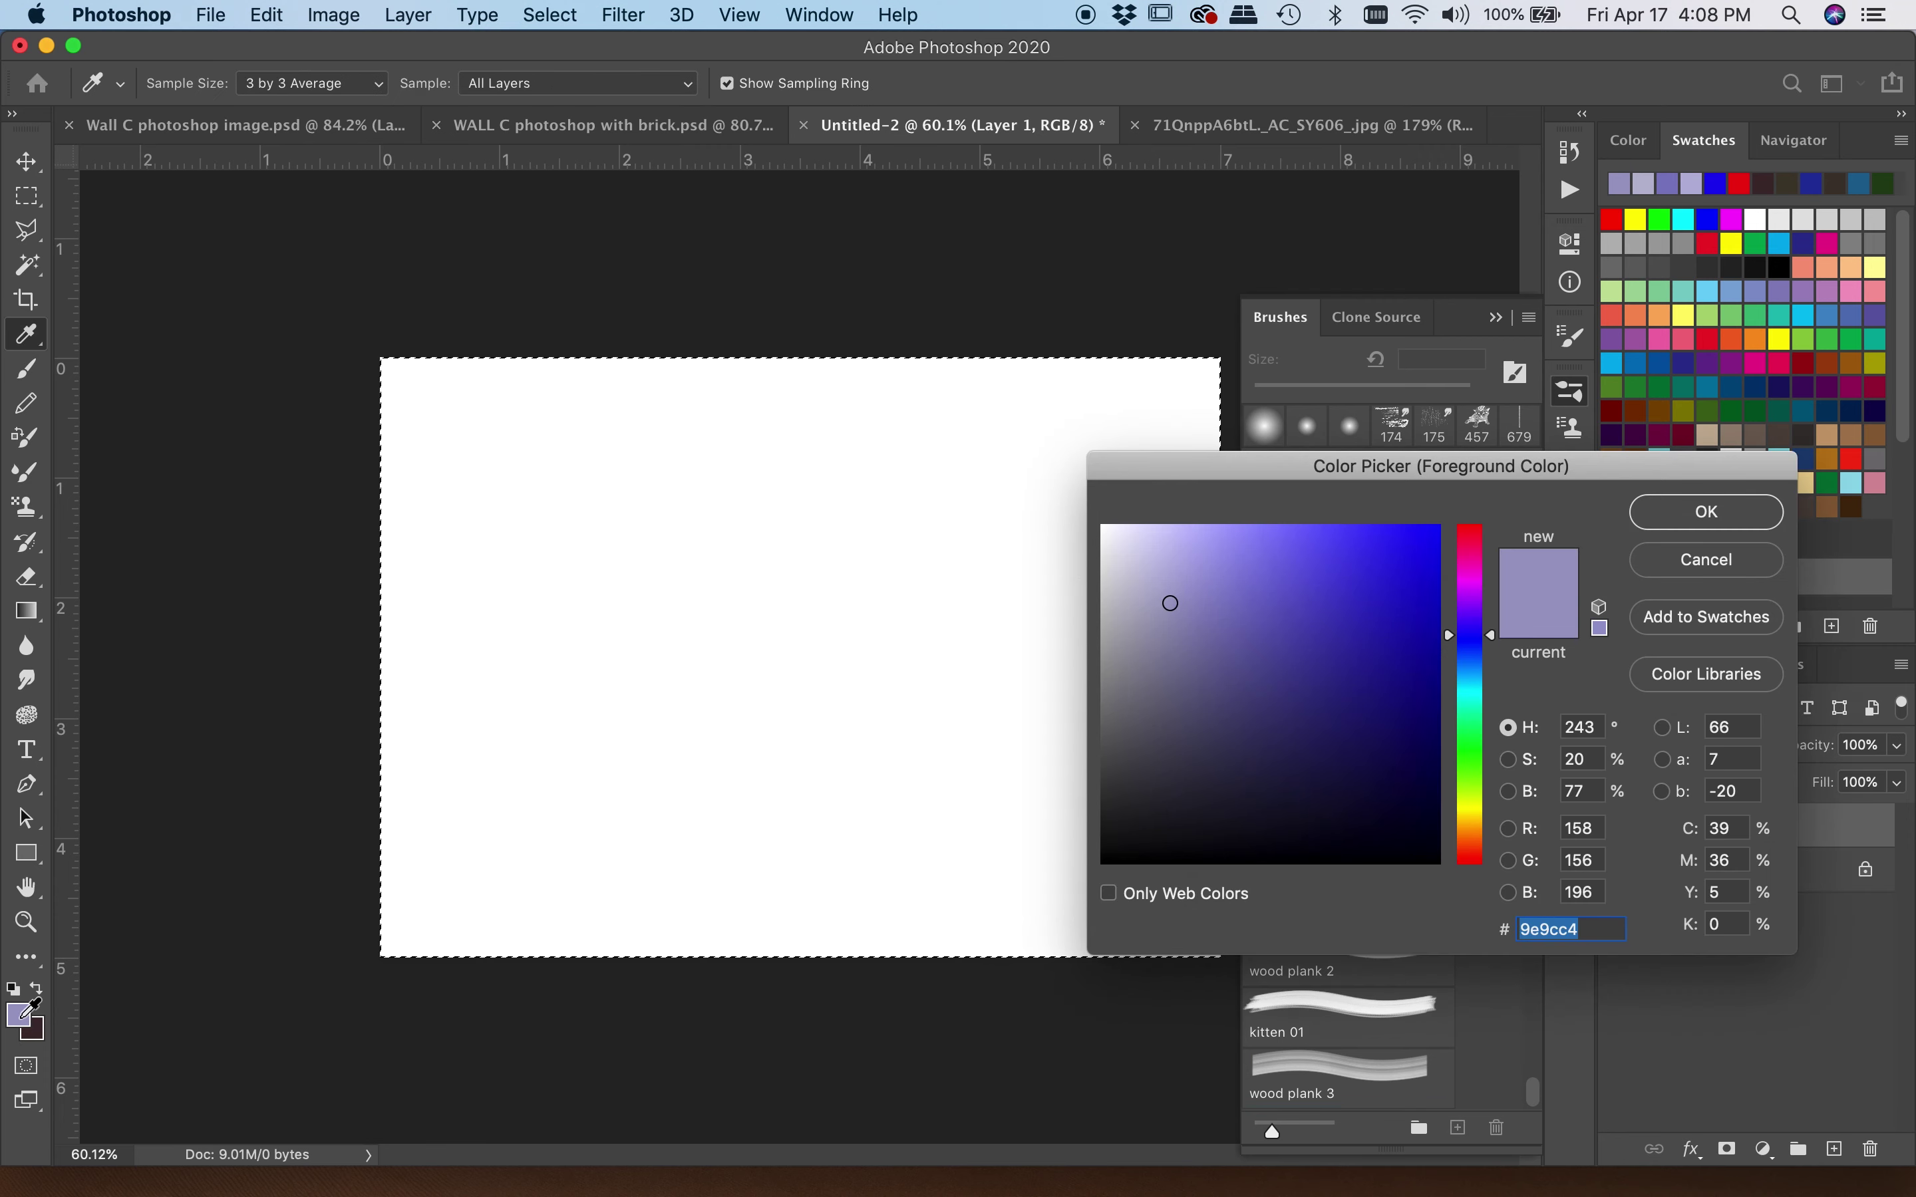
pyautogui.click(1301, 702)
pyautogui.click(1693, 507)
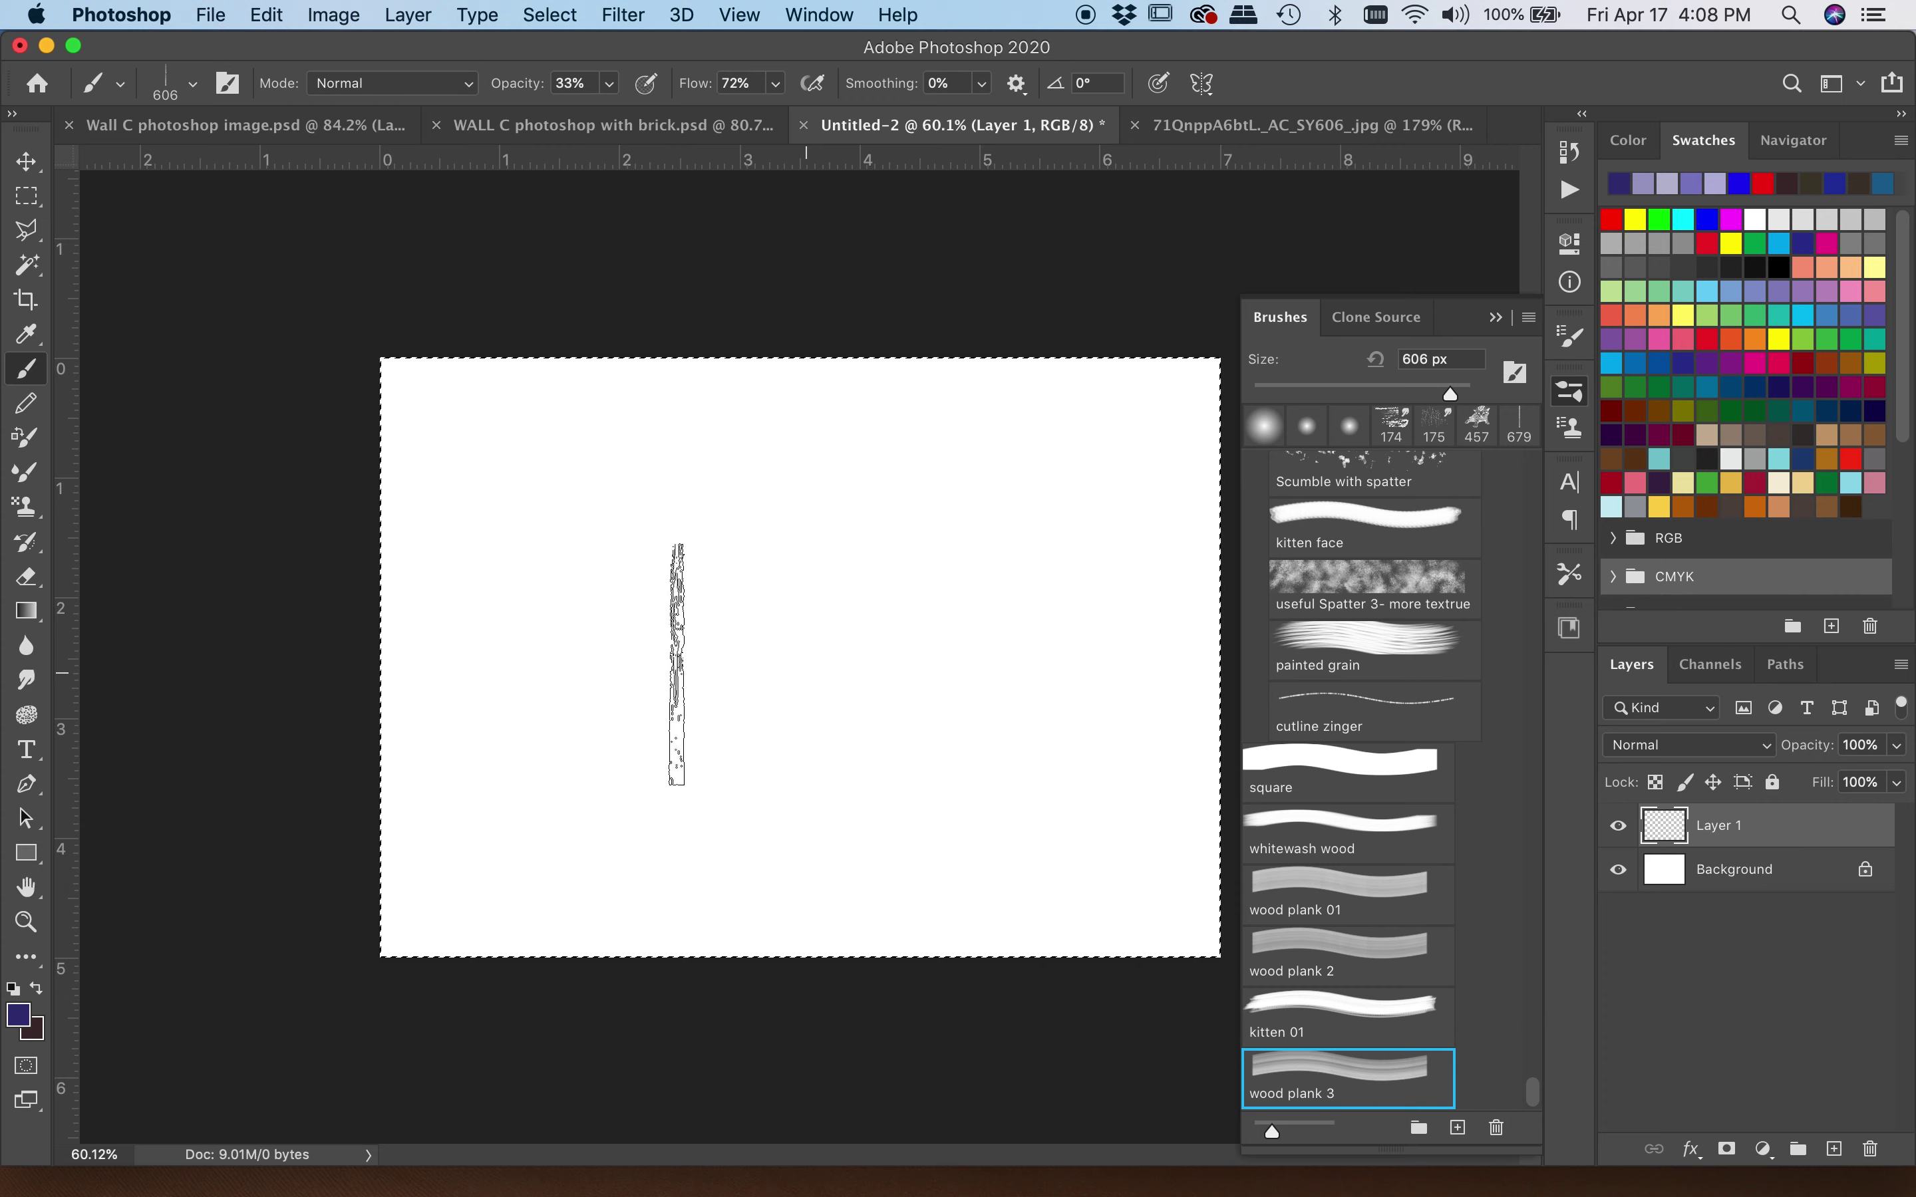
# Step: Enlarge the wood plank 3 brush to 1400 px and stamp one vertical plank on Layer 1
pyautogui.scroll(-3, 645, 649)
pyautogui.scroll(5, 647, 647)
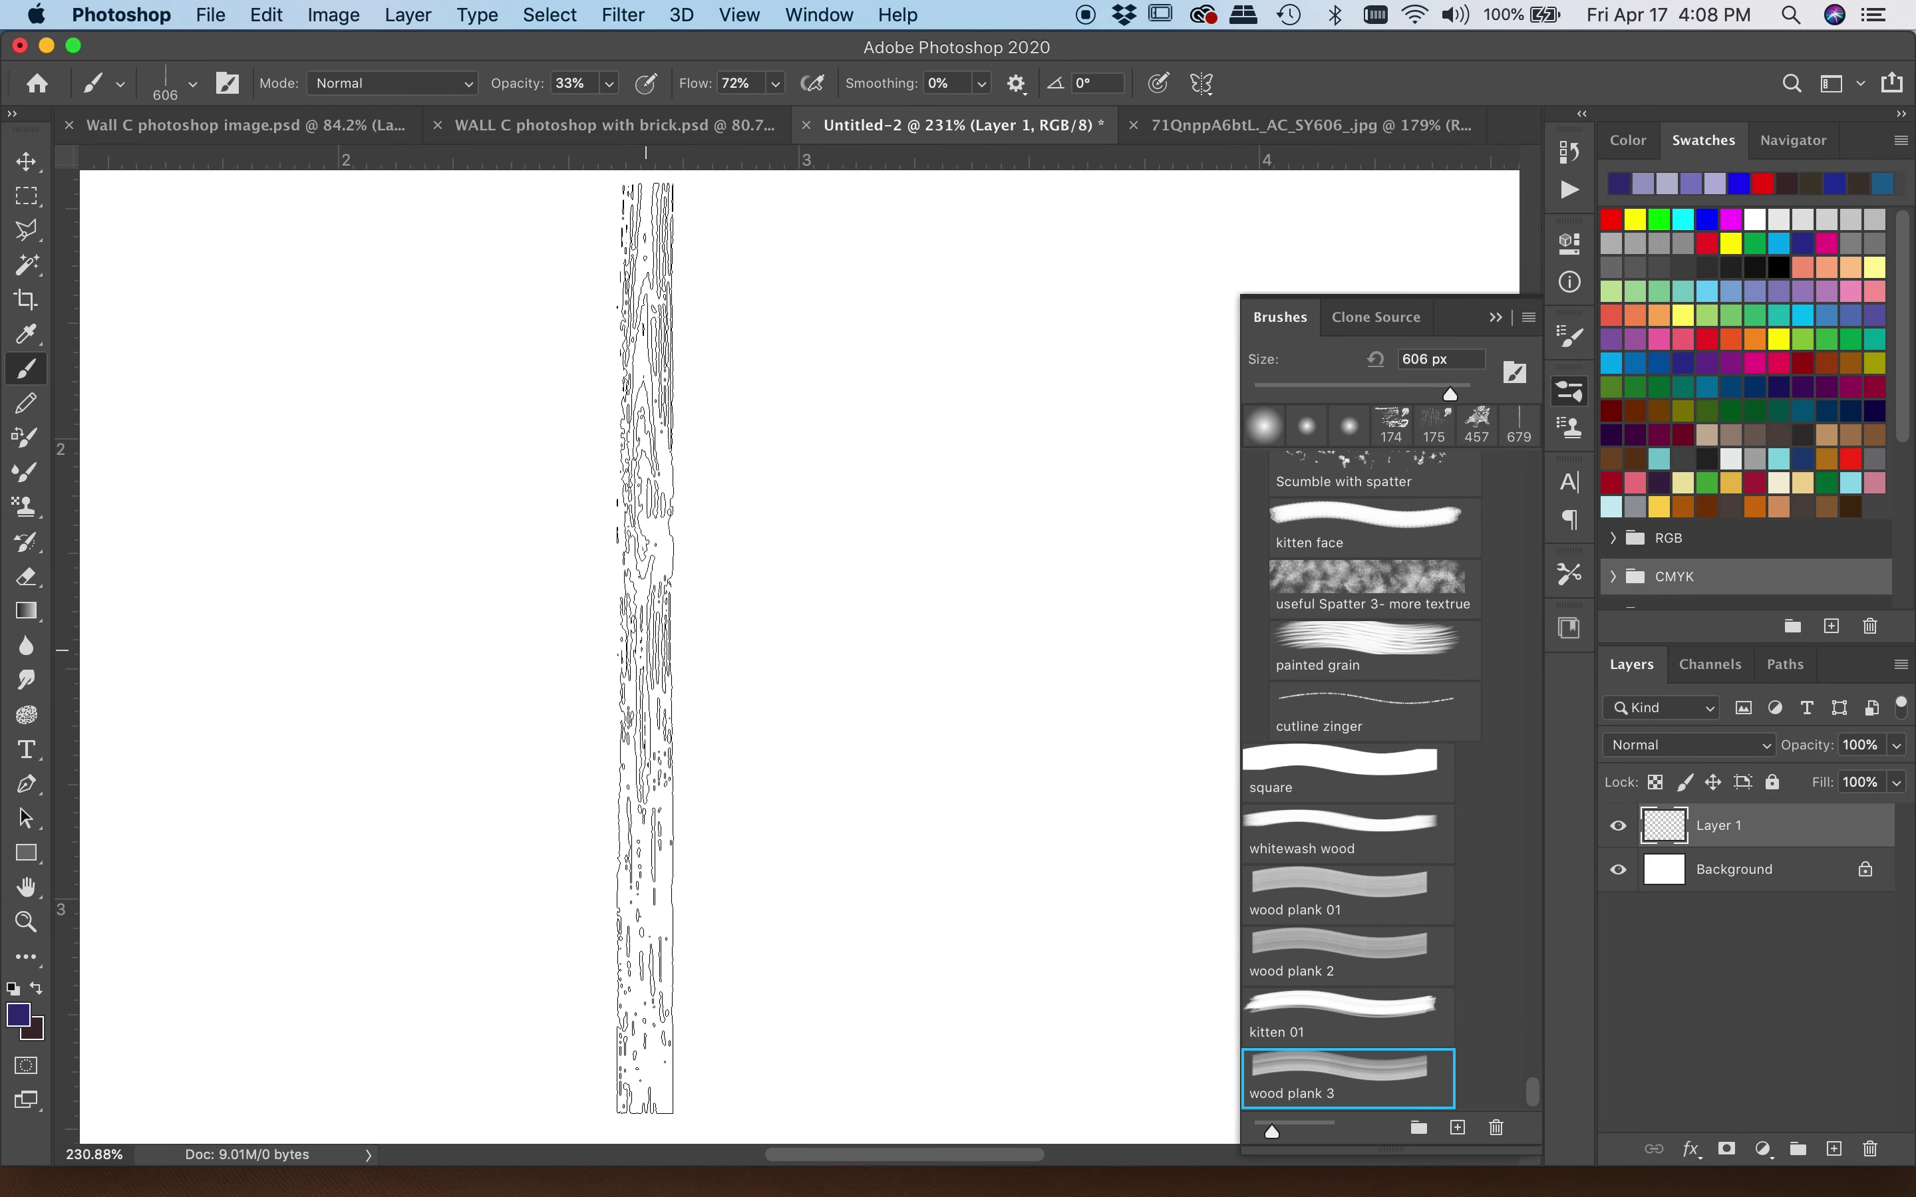
pyautogui.scroll(-4, 647, 650)
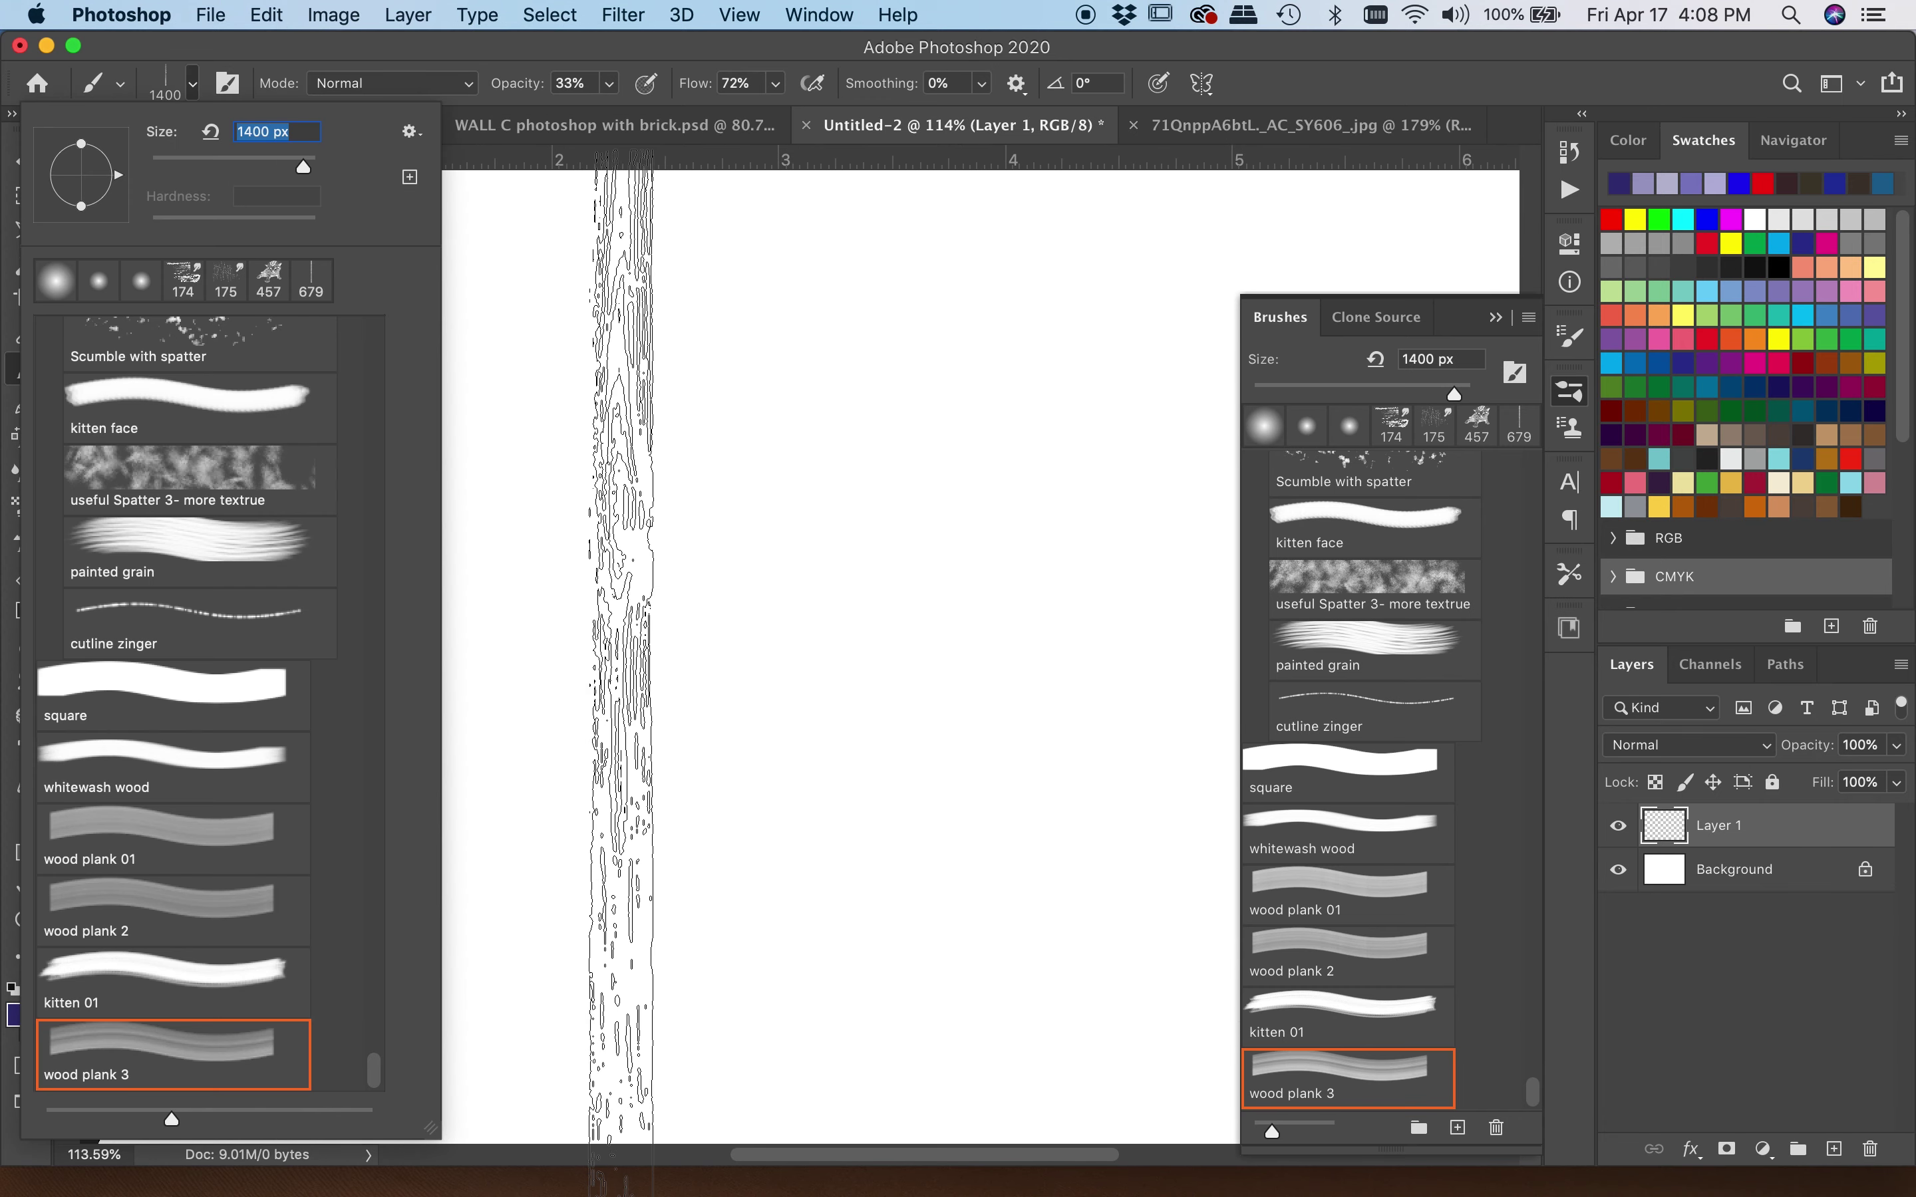
pyautogui.click(622, 681)
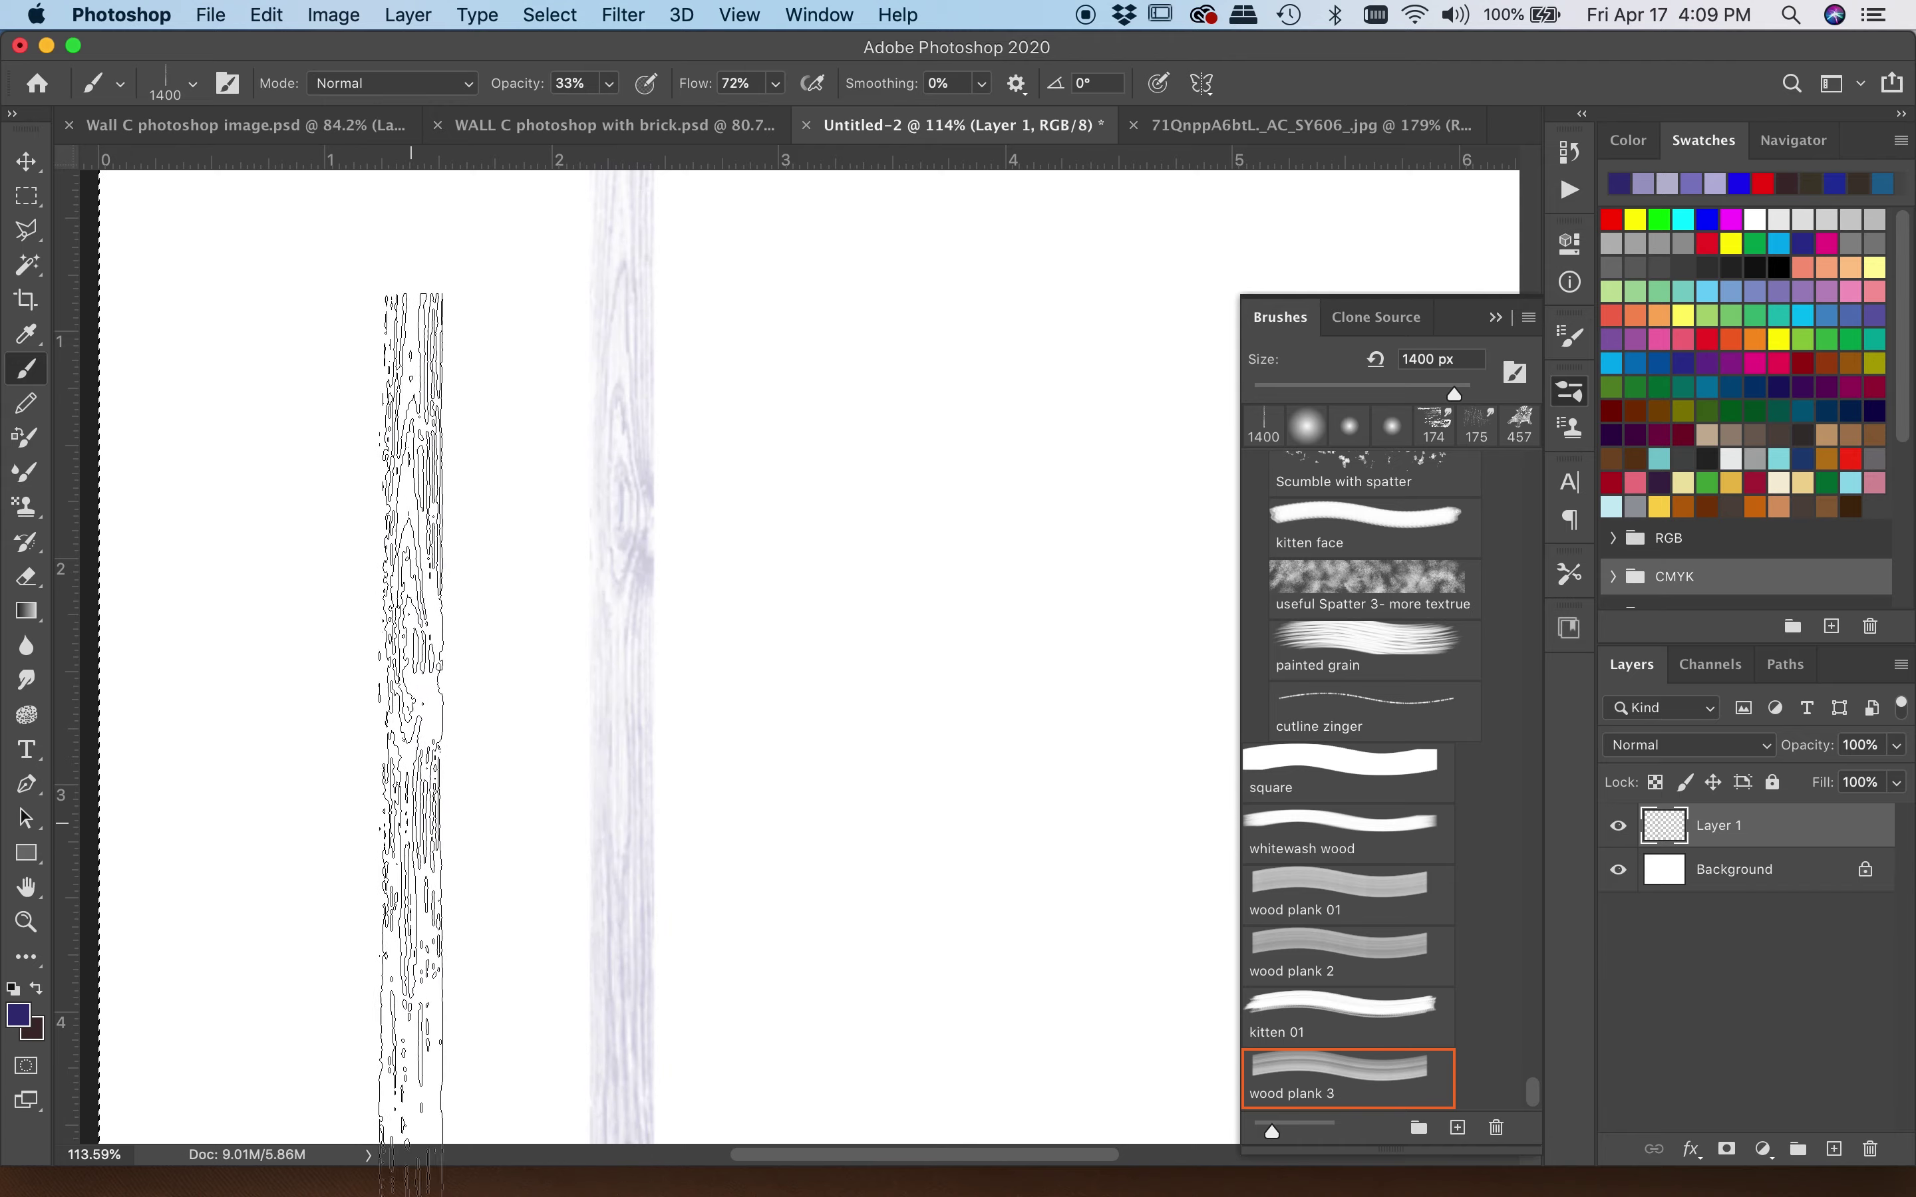
# Step: Set the brush opacity to 100% and stamp a second plank to the right of the faint one
pyautogui.click(613, 86)
pyautogui.moveTo(608, 116); pyautogui.dragTo(607, 125)
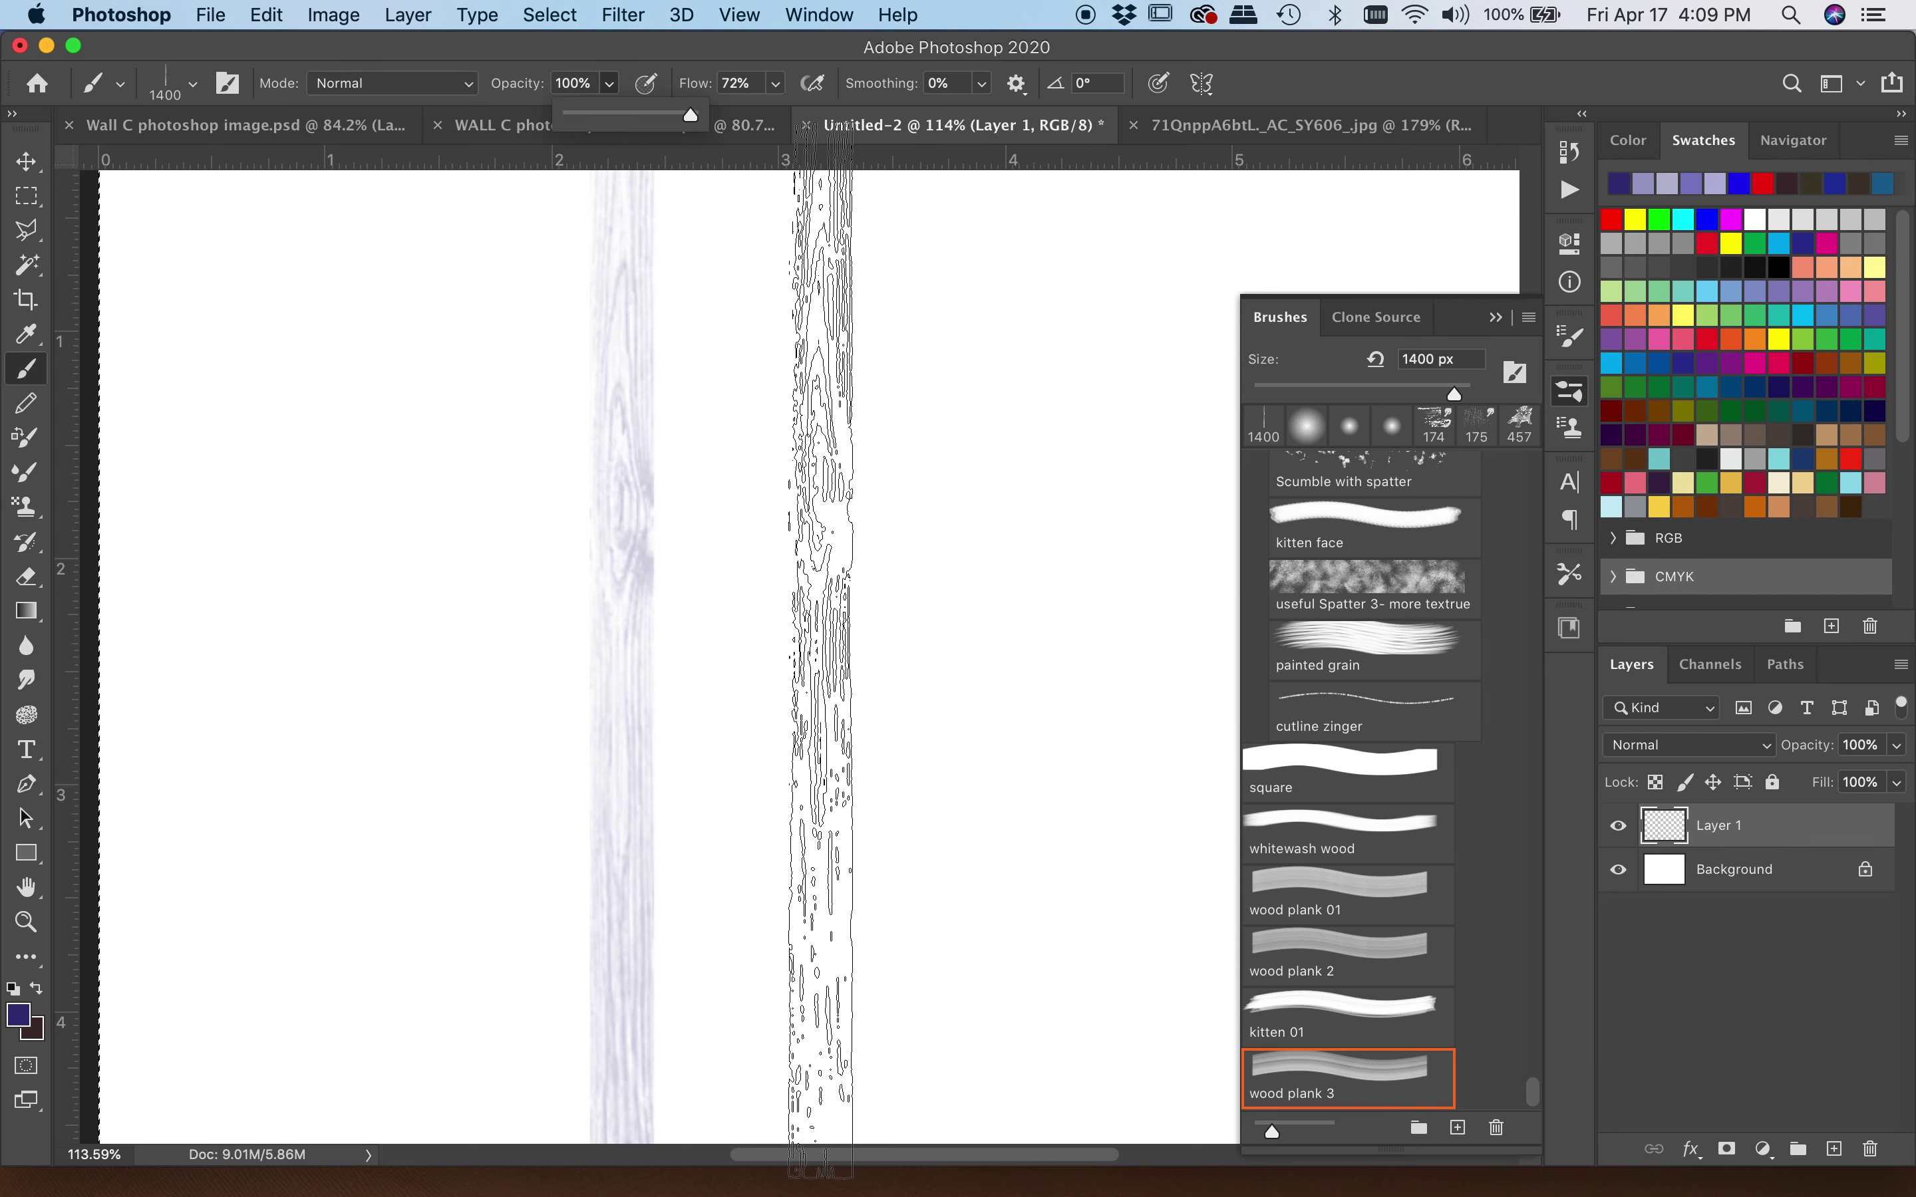
pyautogui.click(821, 640)
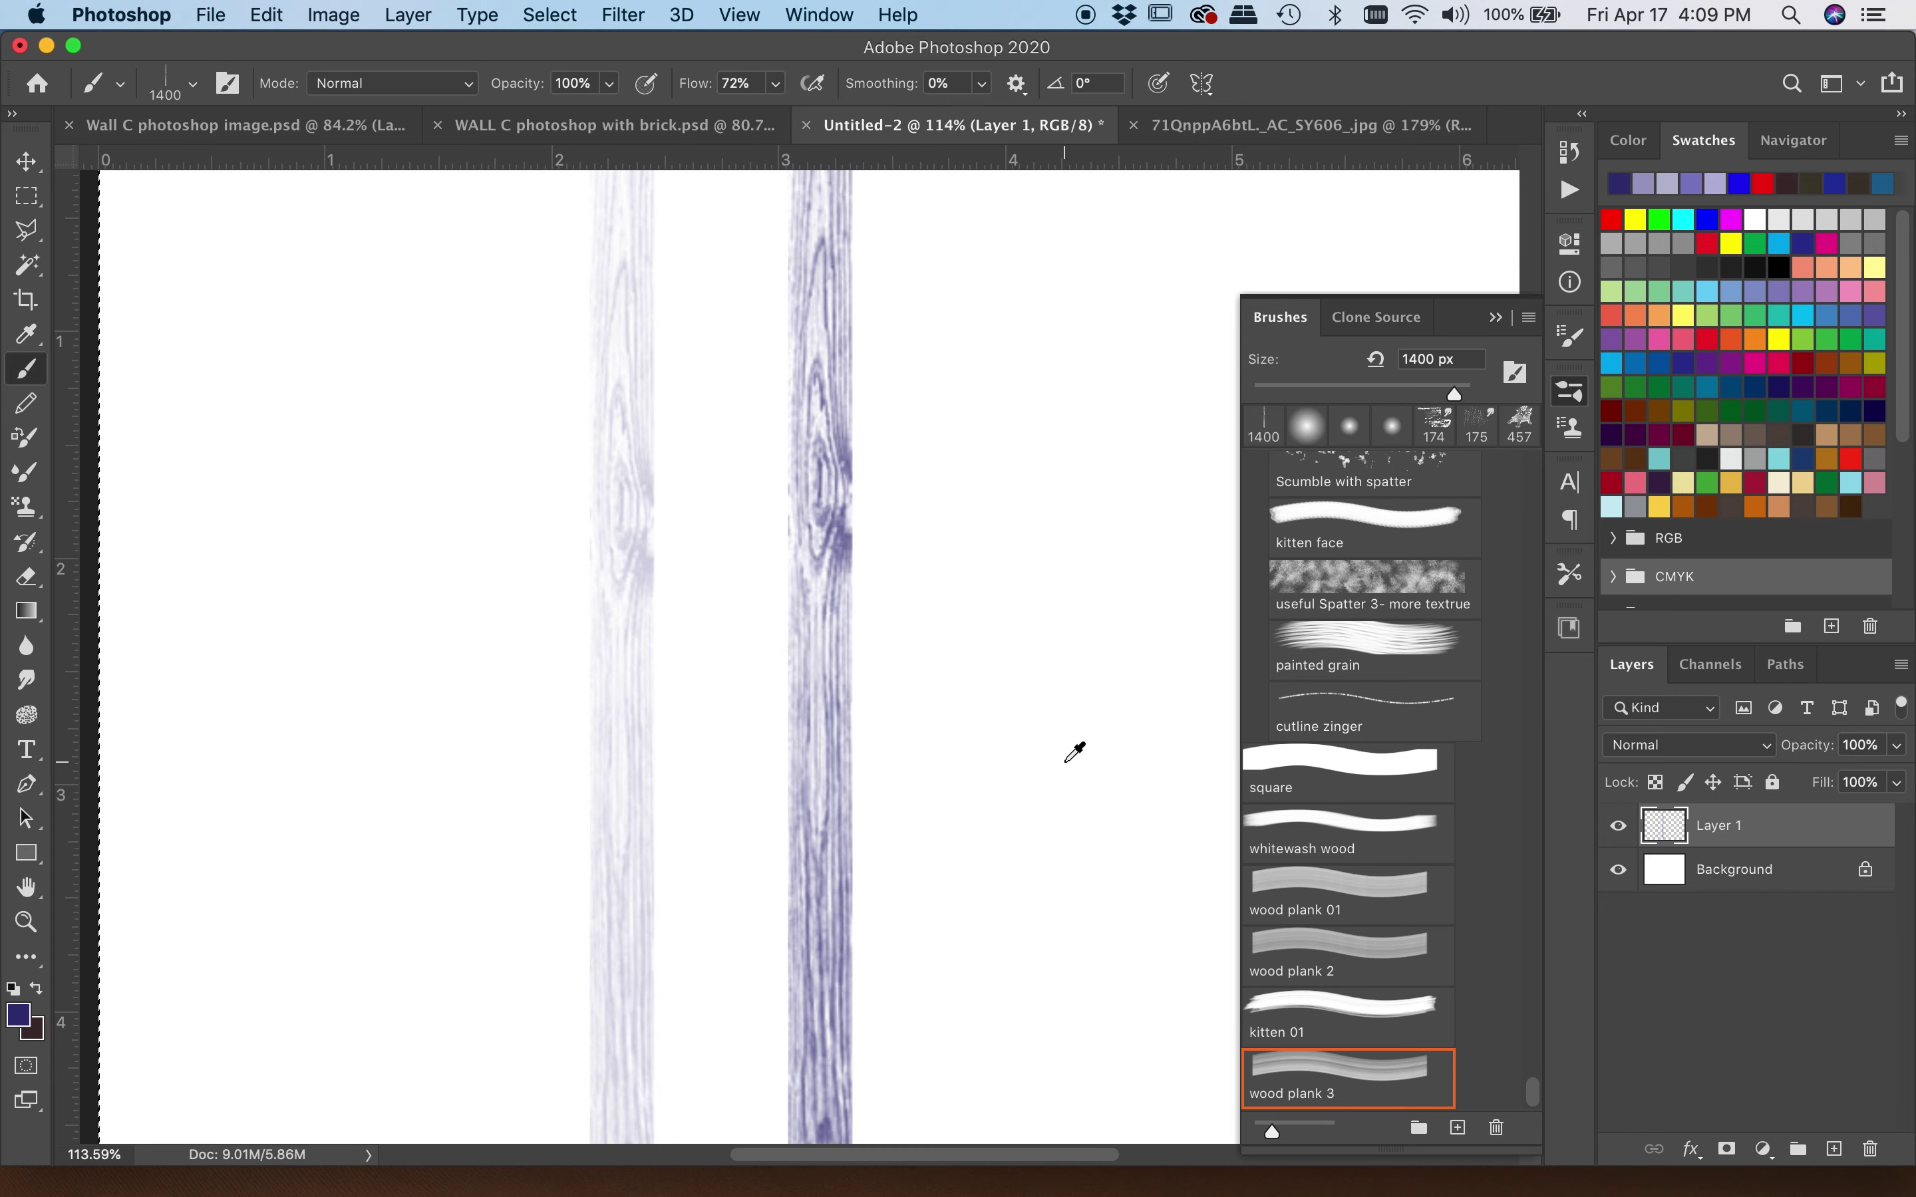
# Step: Try painting a sideways stroke with the plank brush to the right of the second plank, and undo it
pyautogui.scroll(-3, 1063, 761)
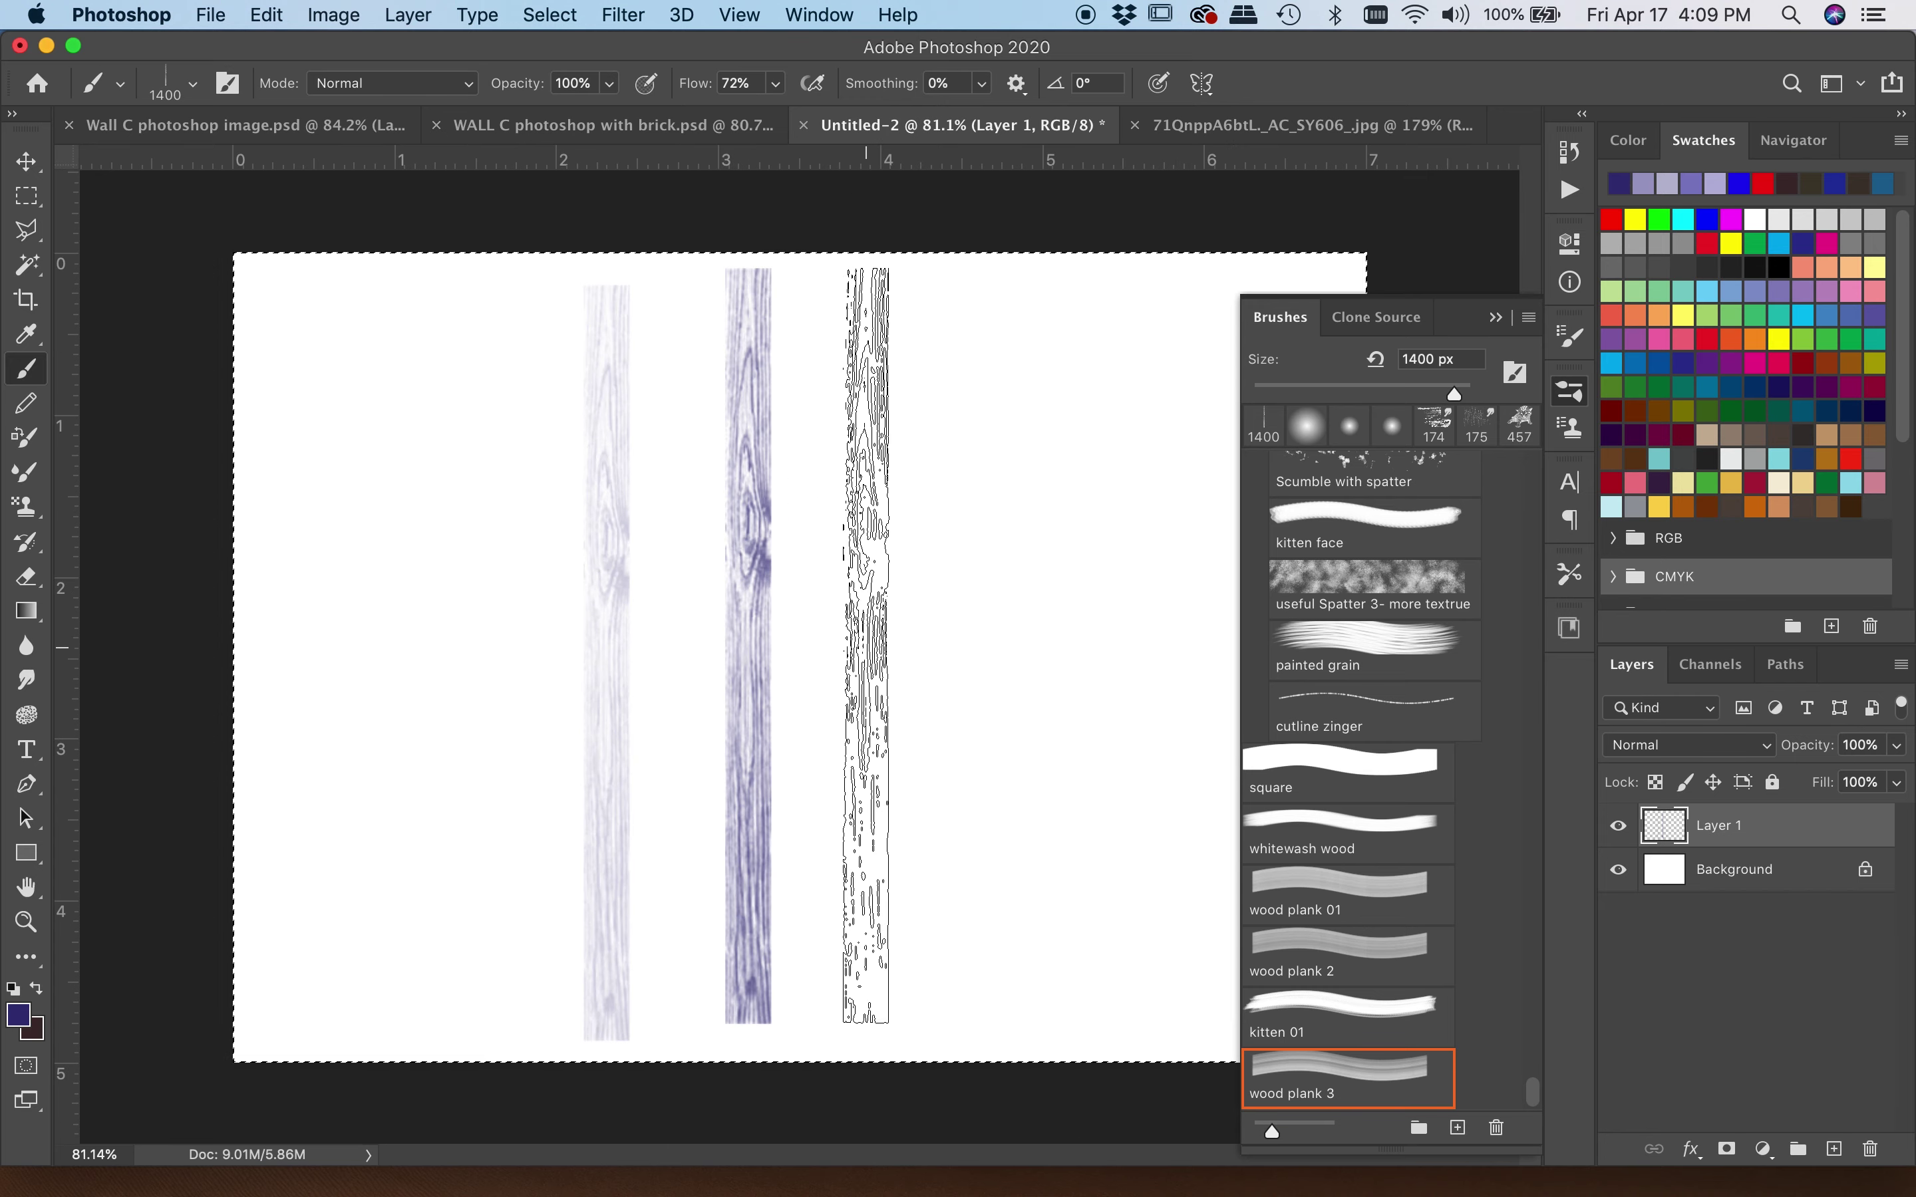
pyautogui.scroll(2, 877, 637)
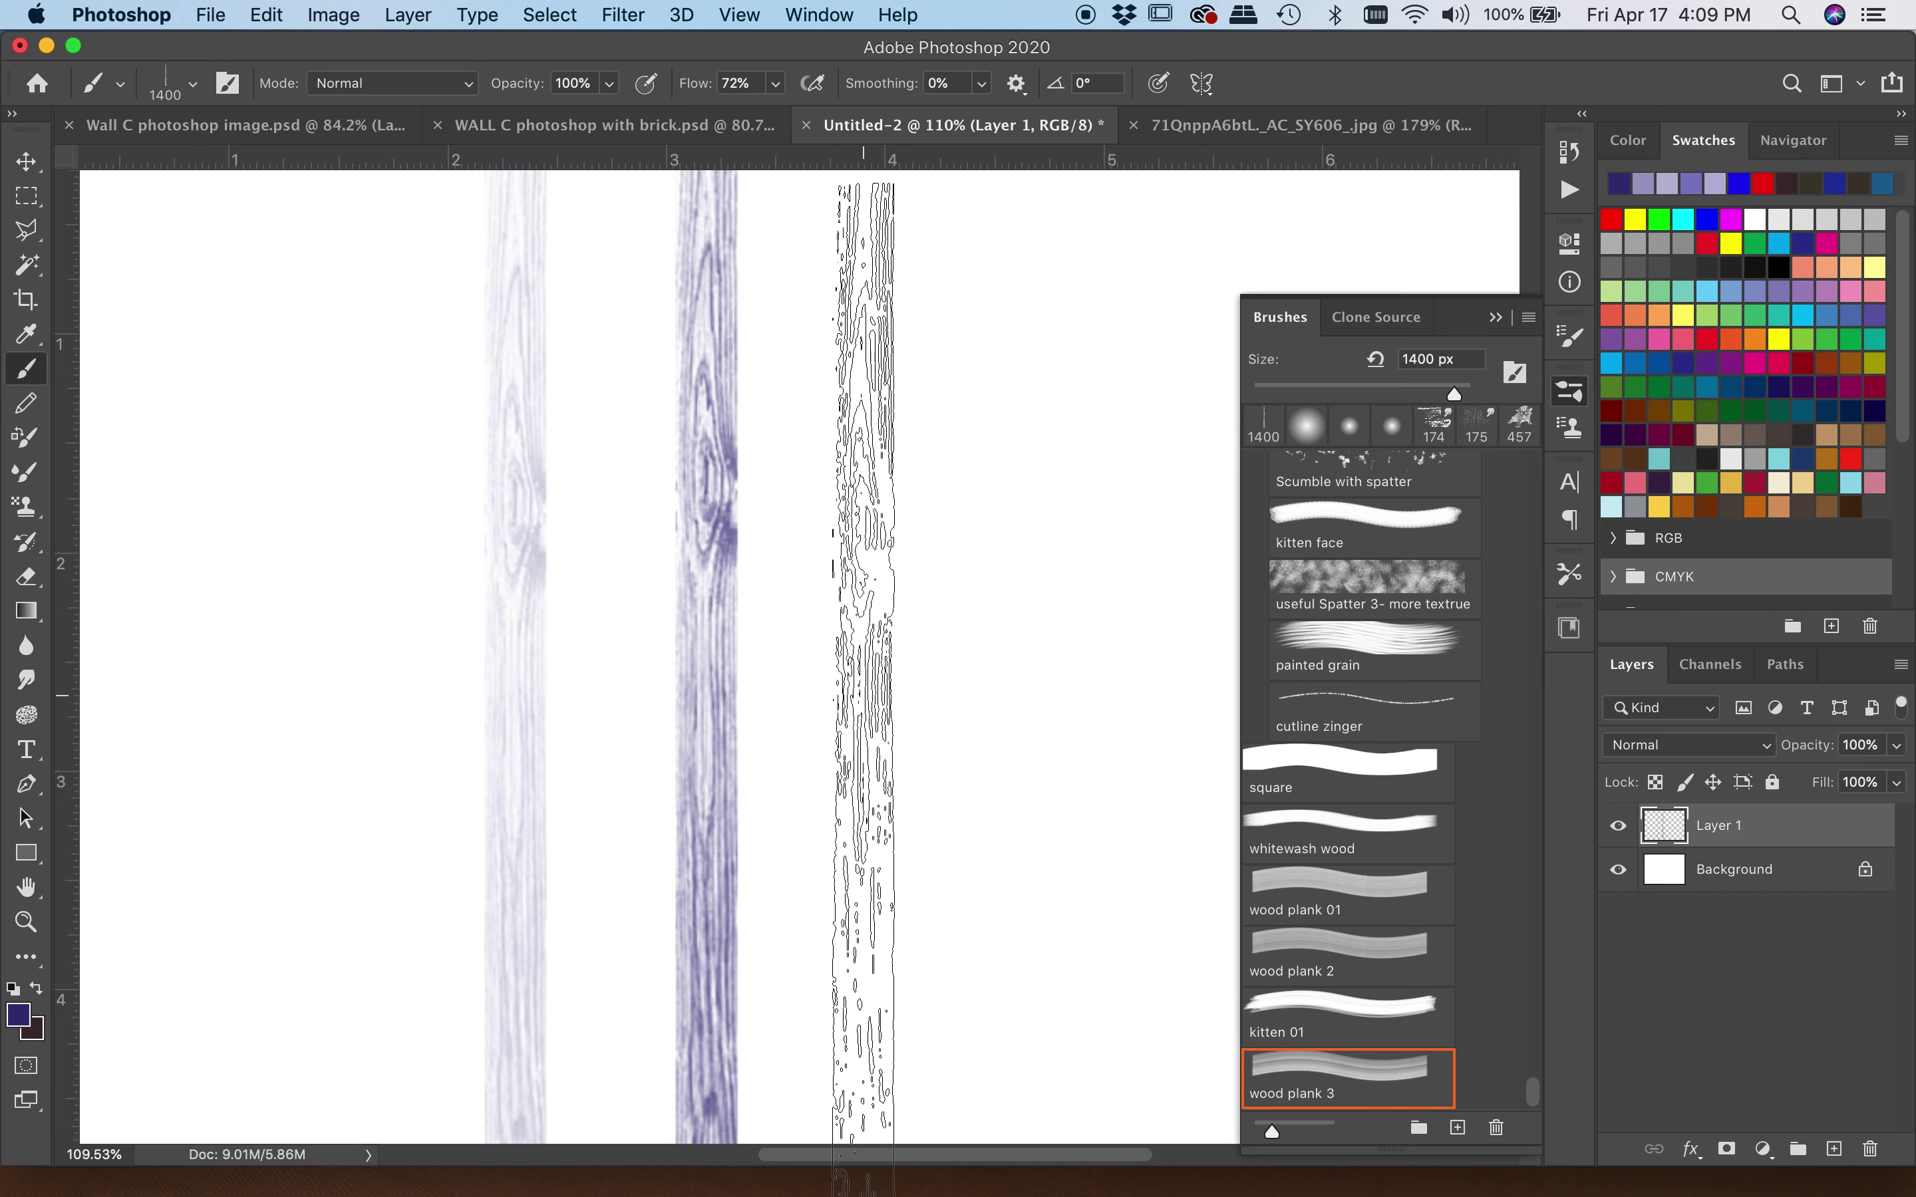
pyautogui.moveTo(861, 677); pyautogui.dragTo(1034, 683)
pyautogui.press('super+z')
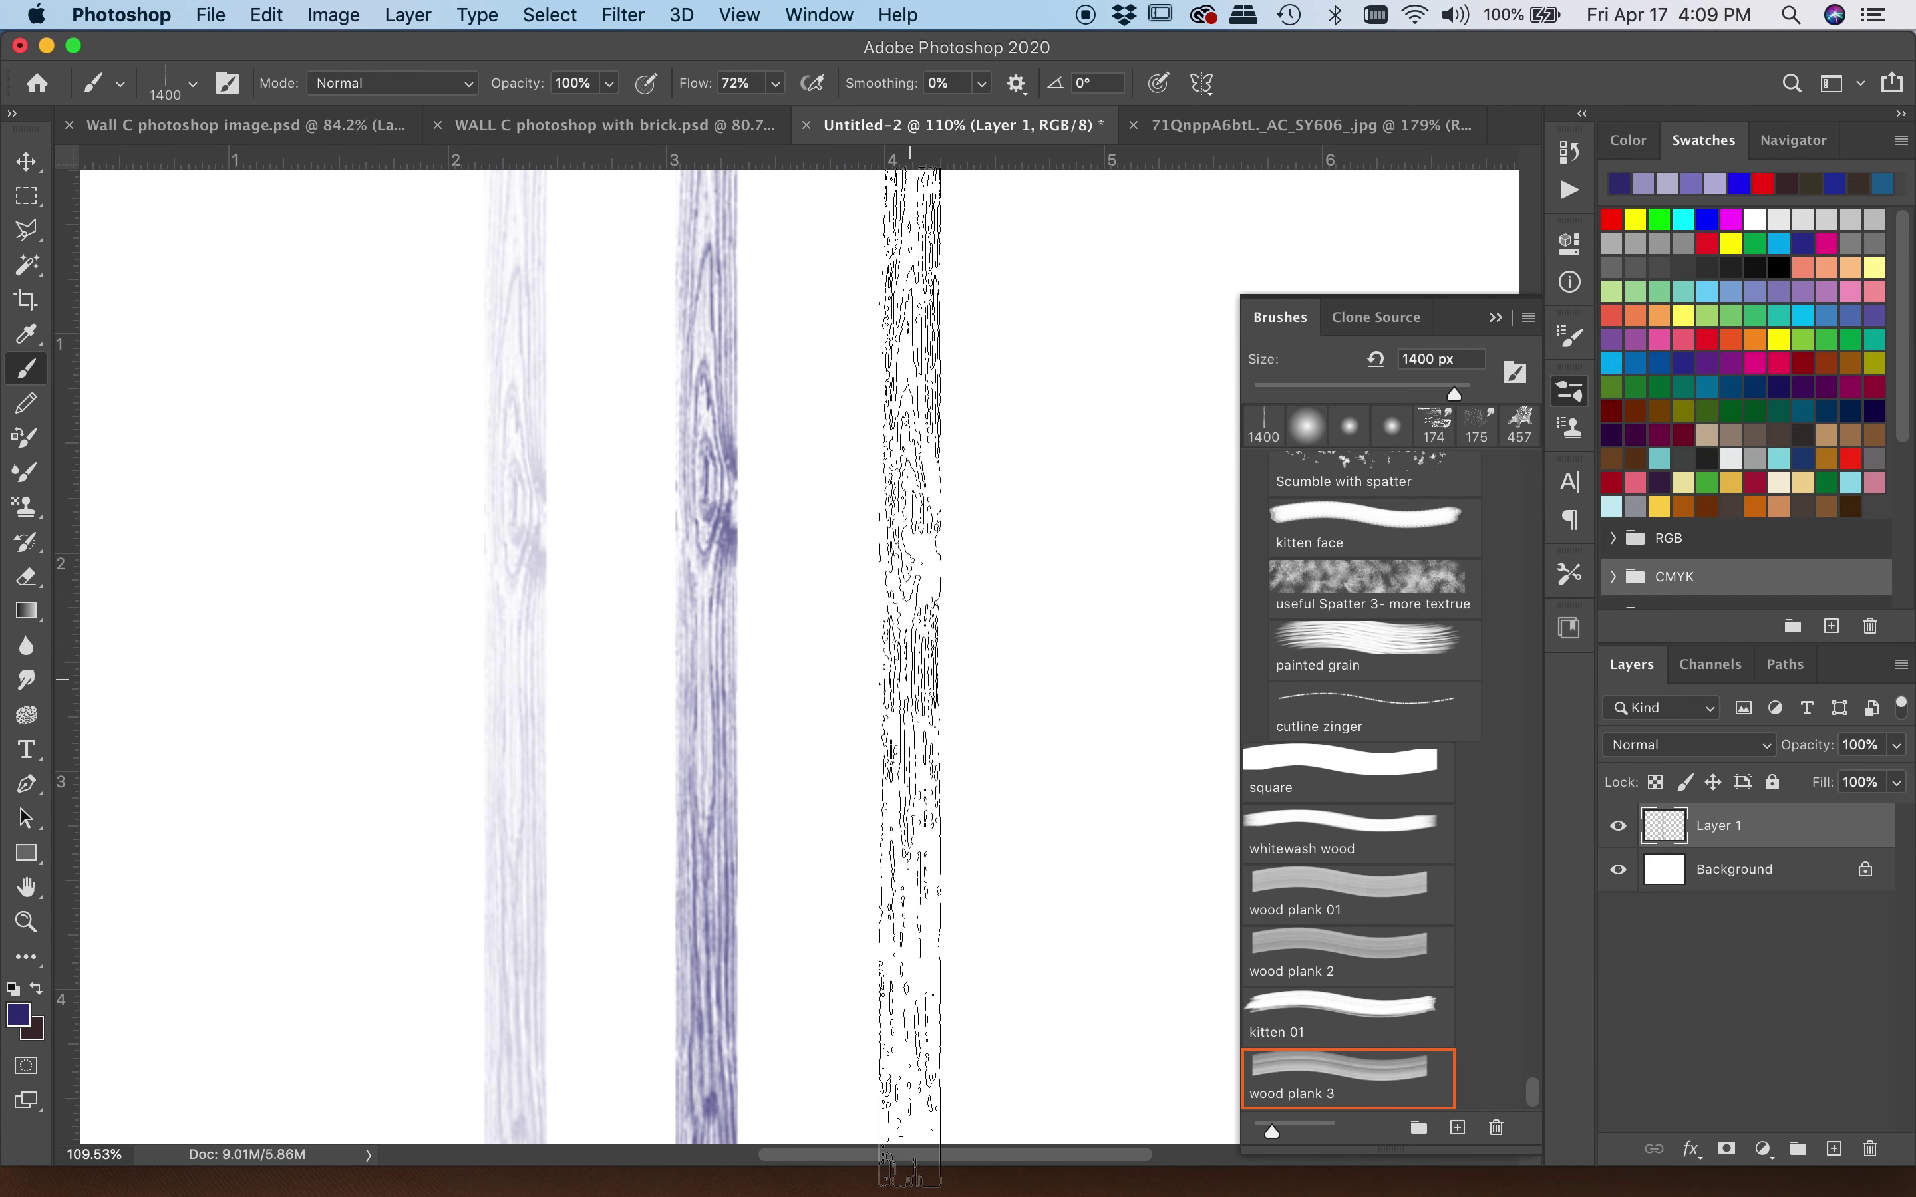
# Step: Stamp a third vertical plank to the right of the second one with a single brush mark
pyautogui.click(901, 672)
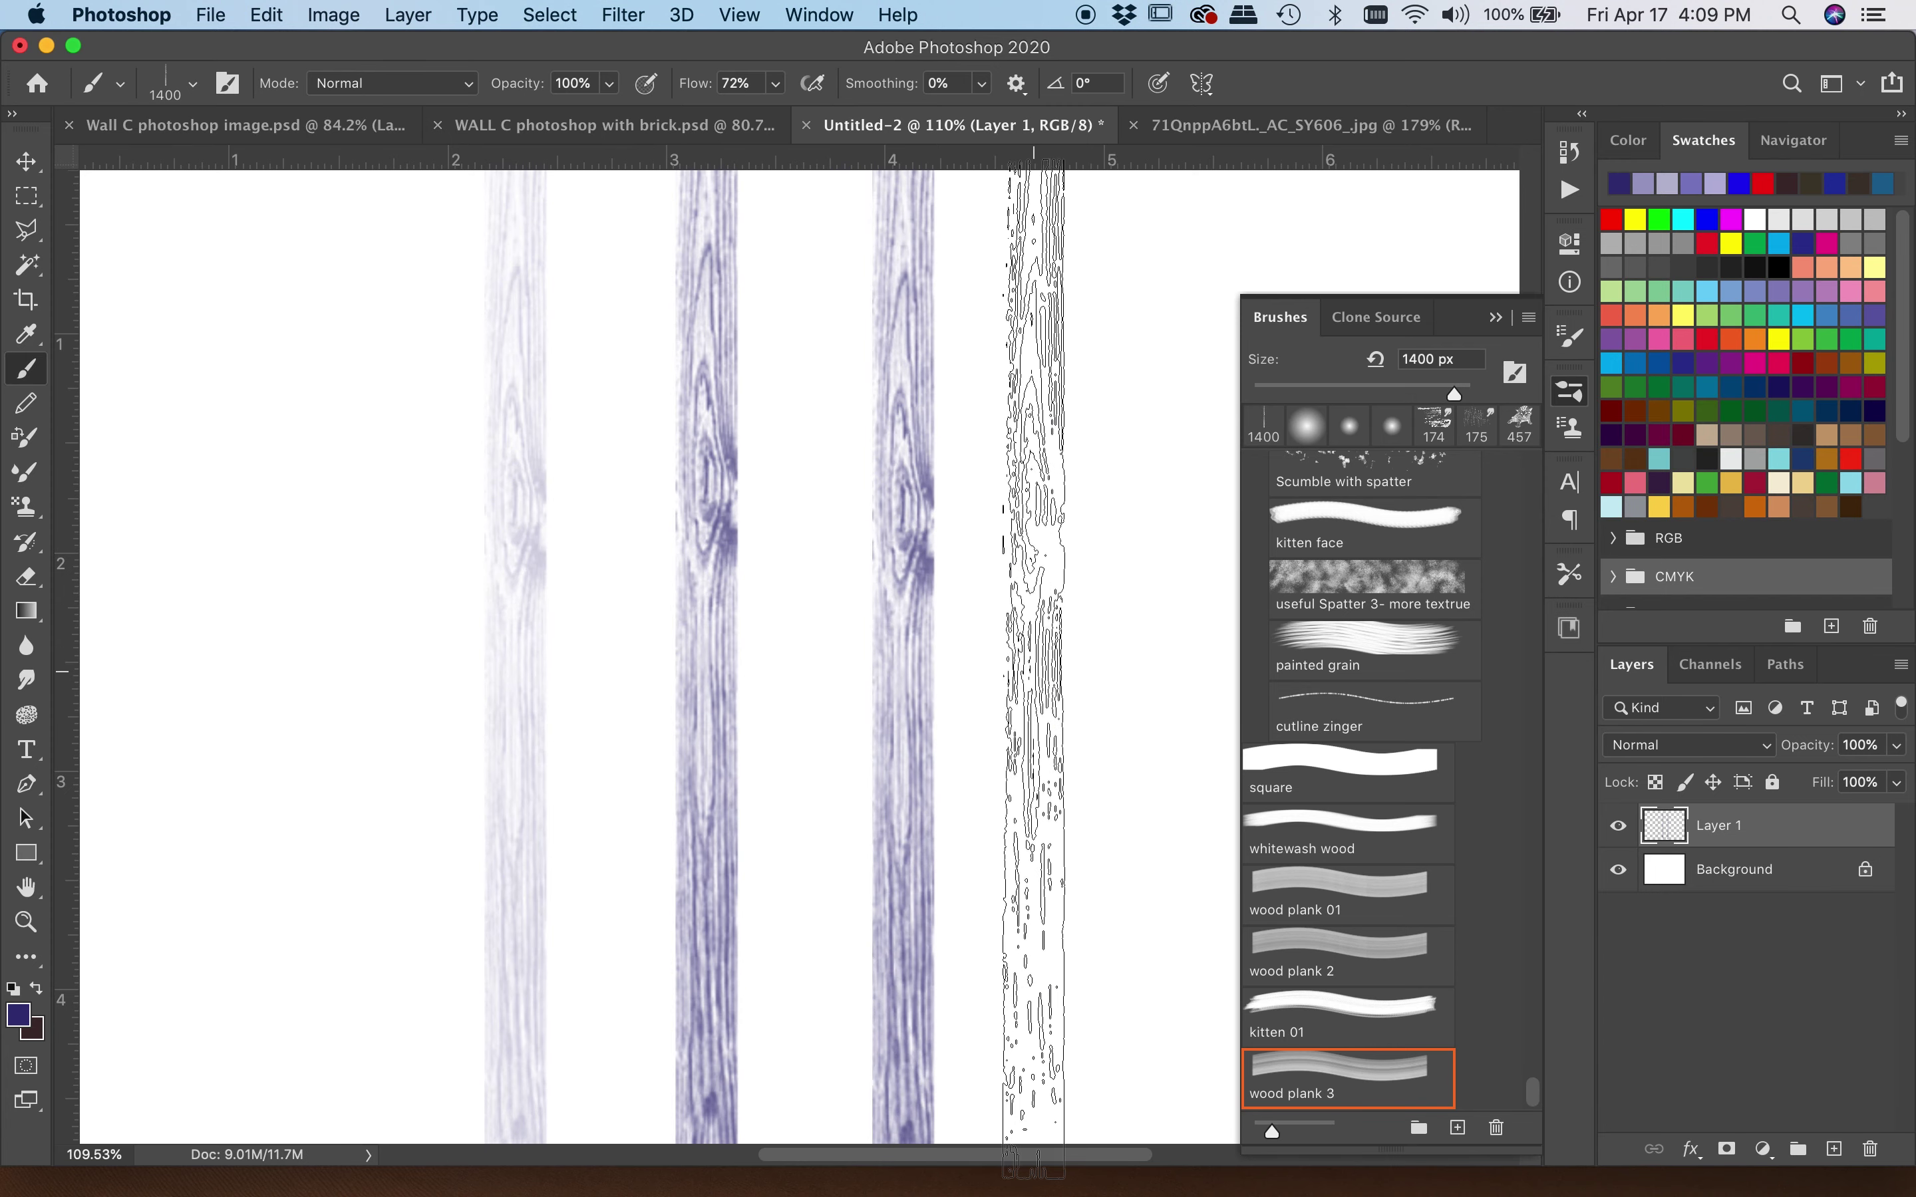
pyautogui.scroll(-4, 1035, 672)
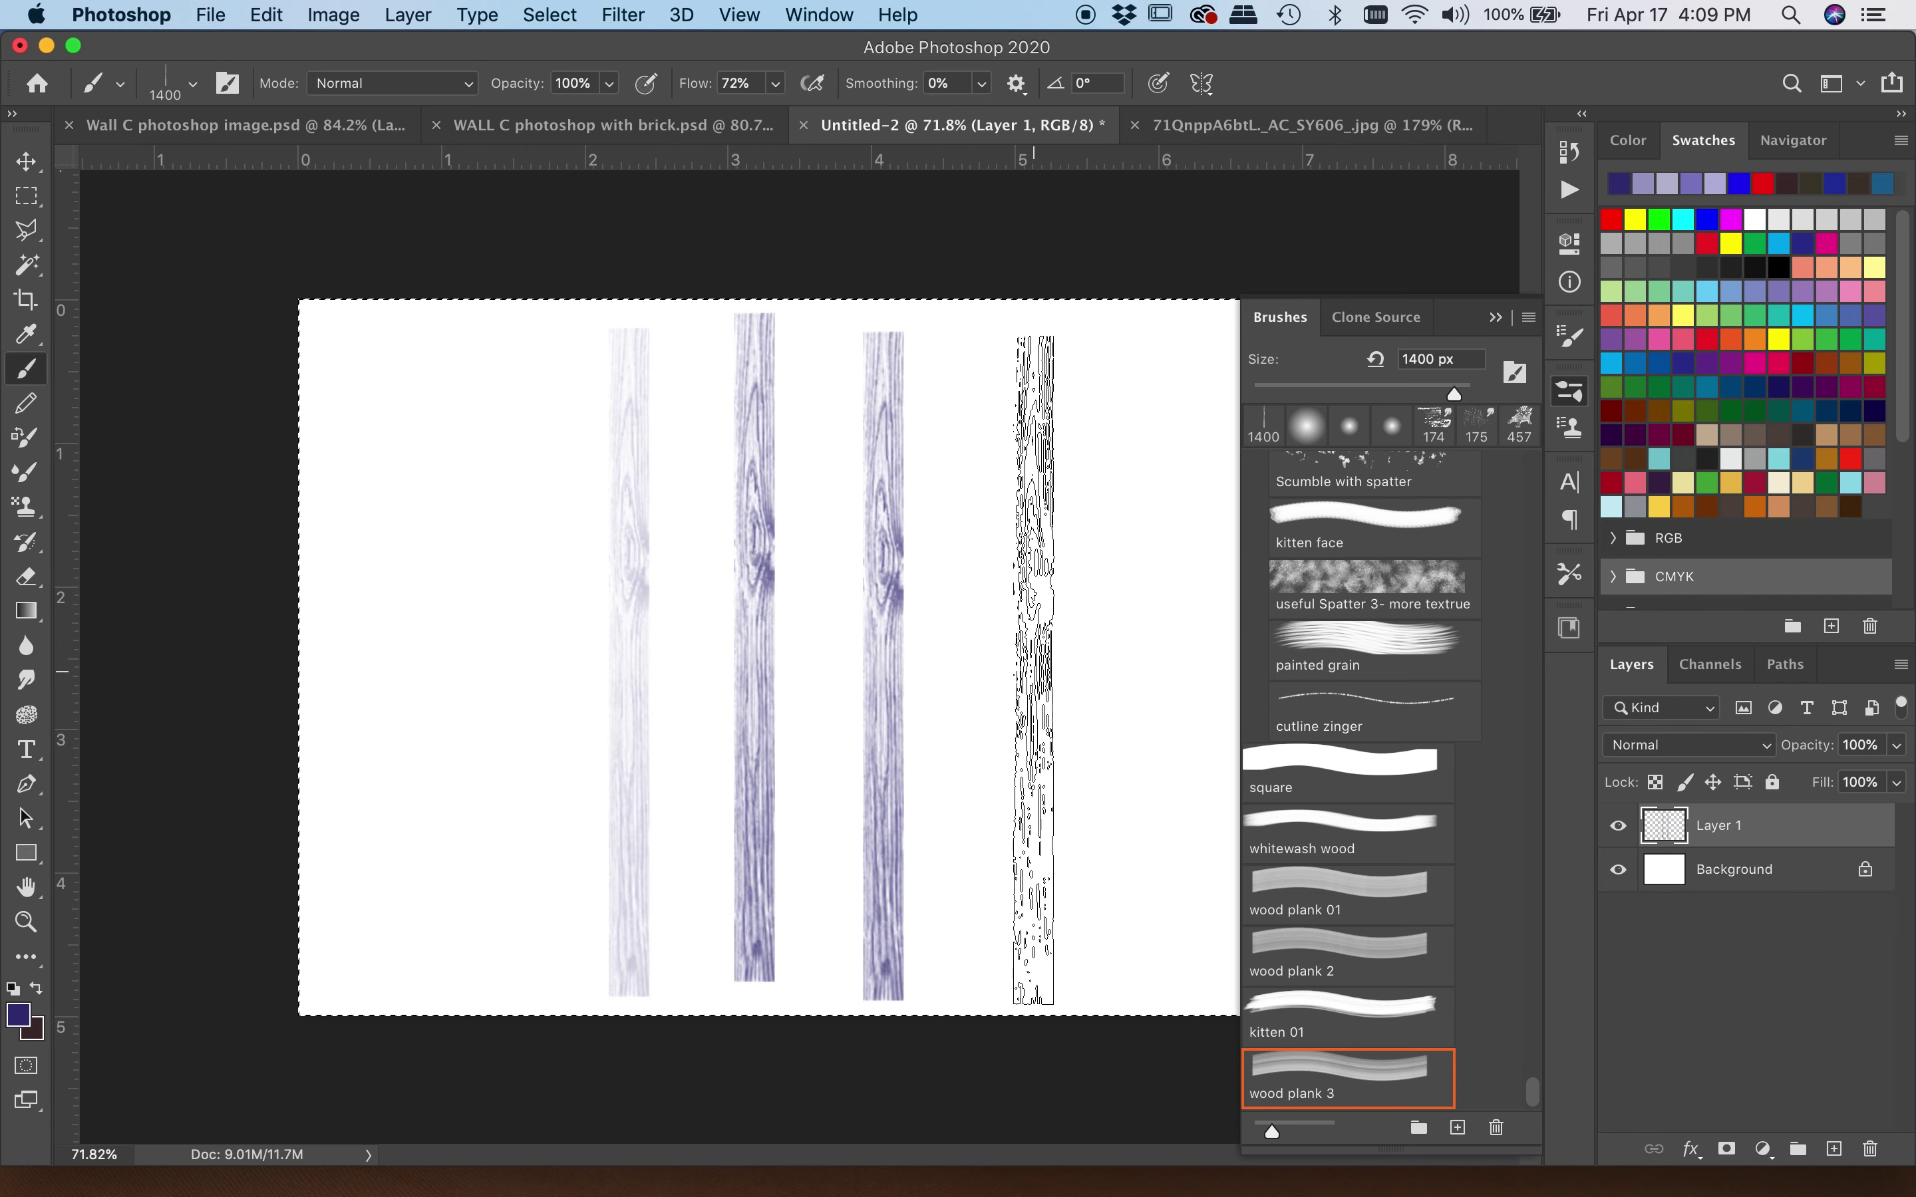
# Step: Replace the full-canvas selection with a rectangular marquee tightly around the third plank
pyautogui.click(26, 196)
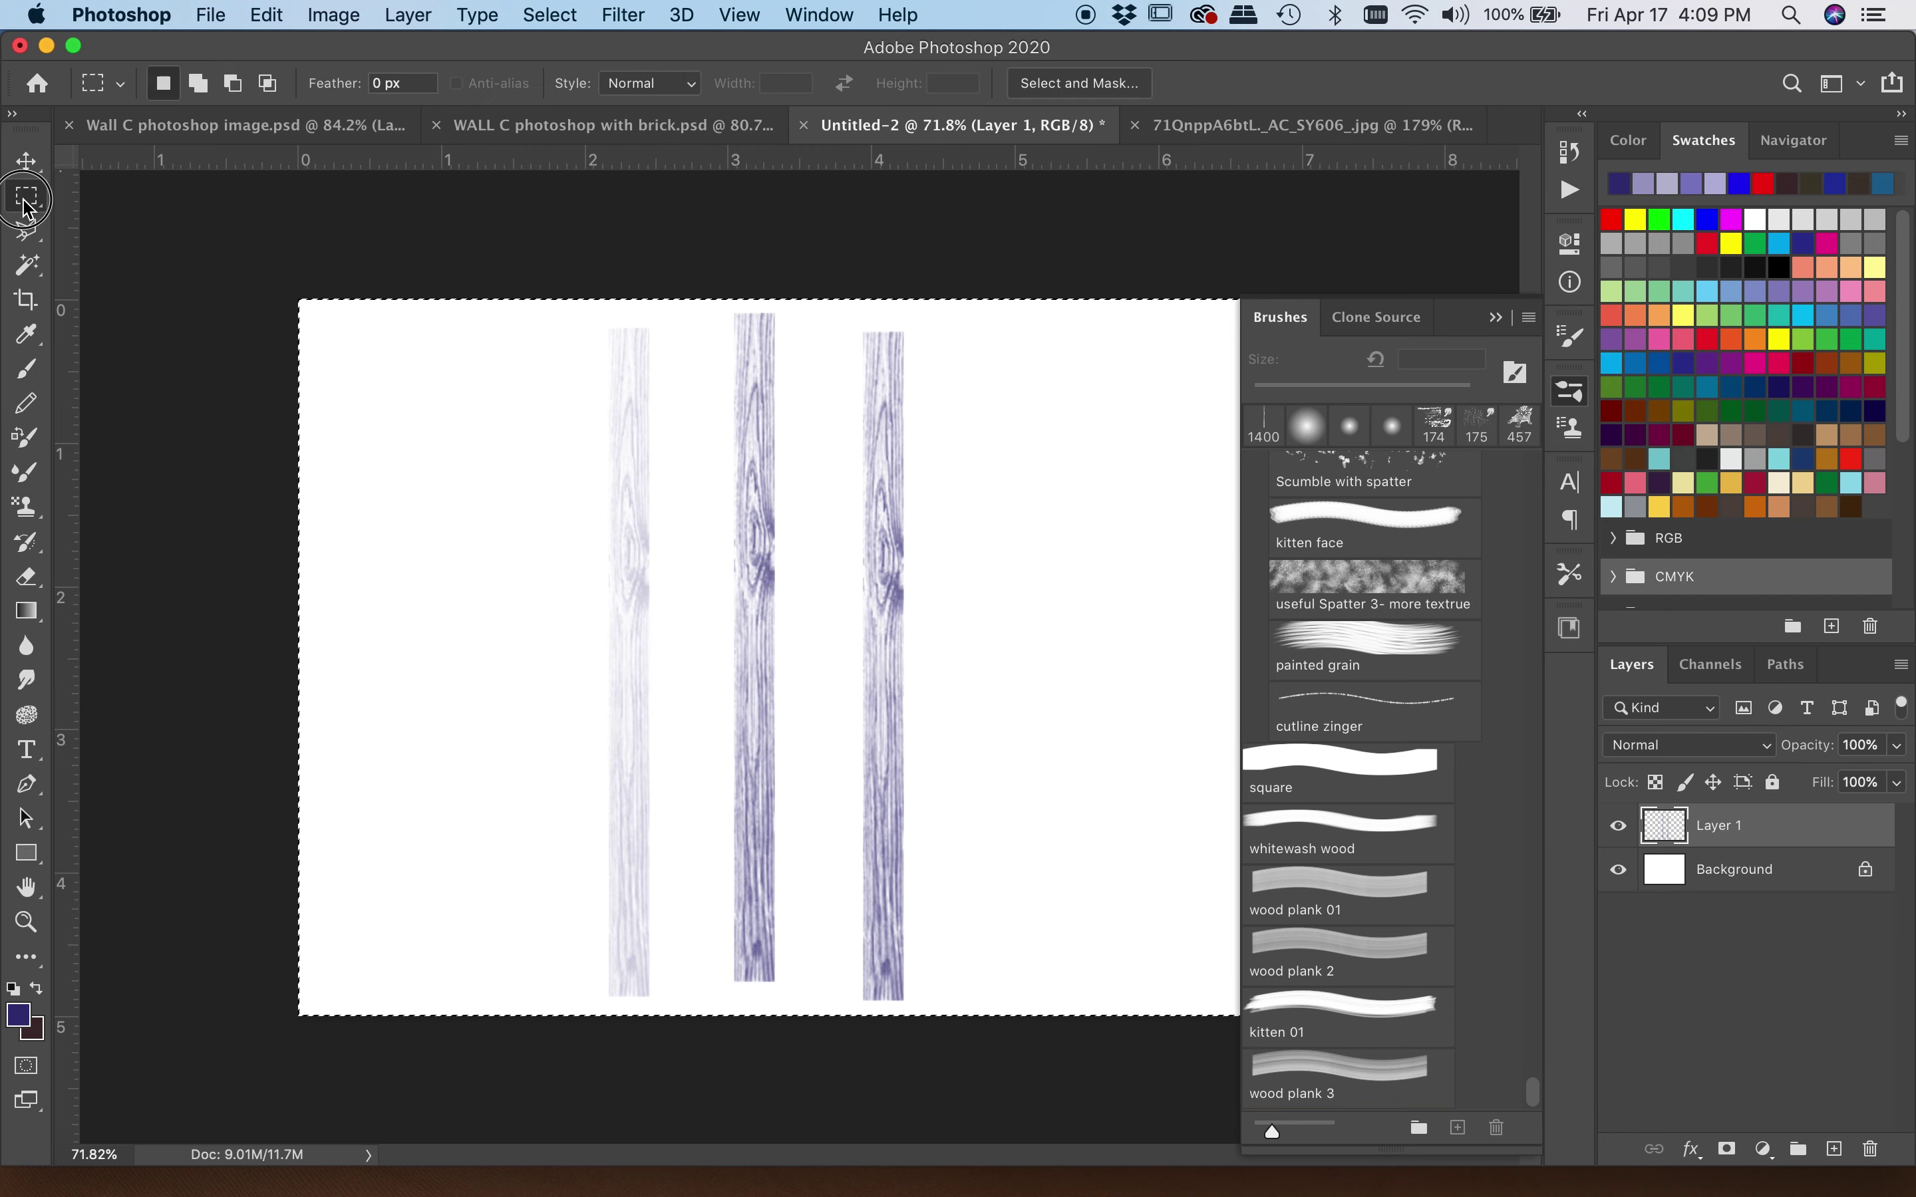
pyautogui.click(852, 353)
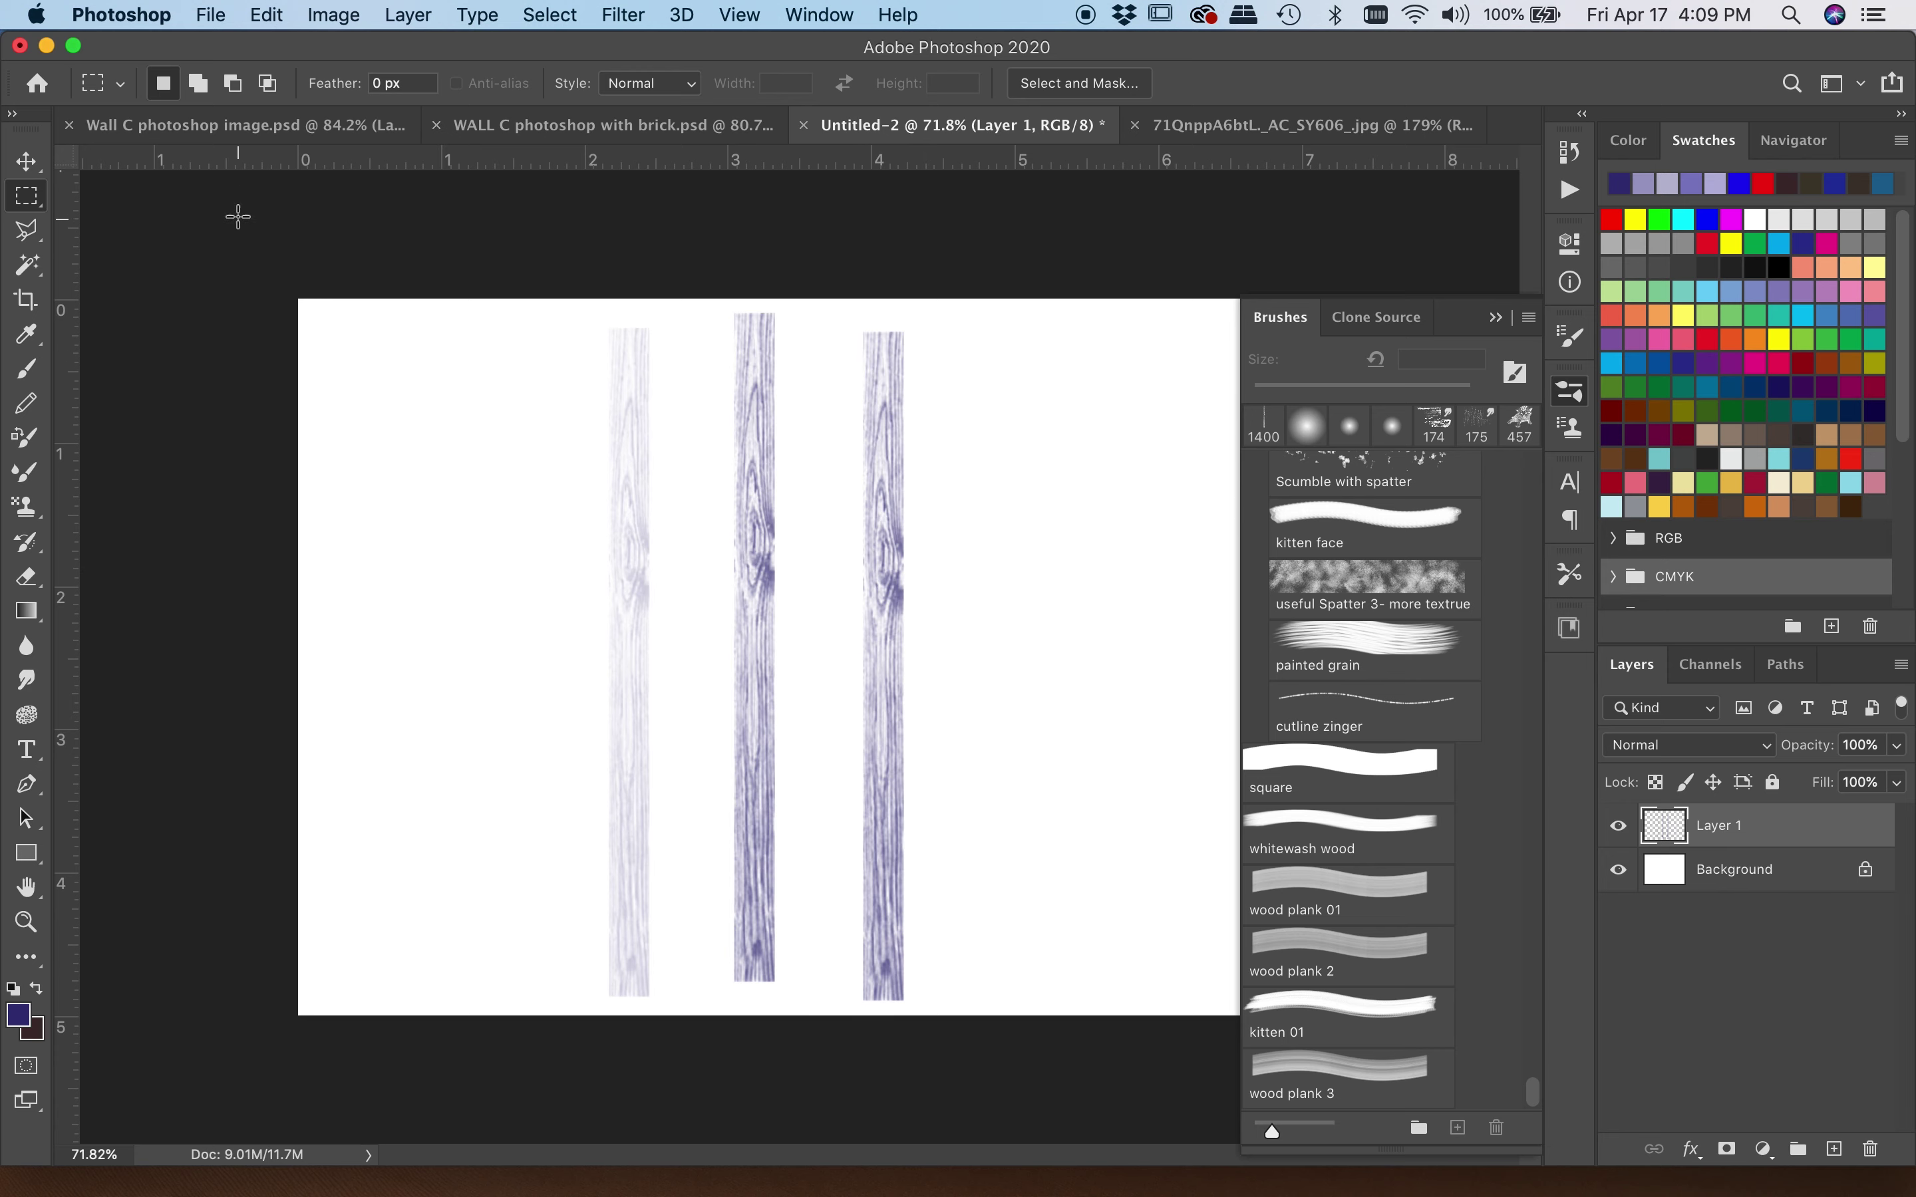
pyautogui.moveTo(862, 333); pyautogui.dragTo(905, 1003)
# Step: Scale the selected third plank to about 103% width and 98% height and apply the transform
pyautogui.click(300, 13)
pyautogui.moveTo(264, 14)
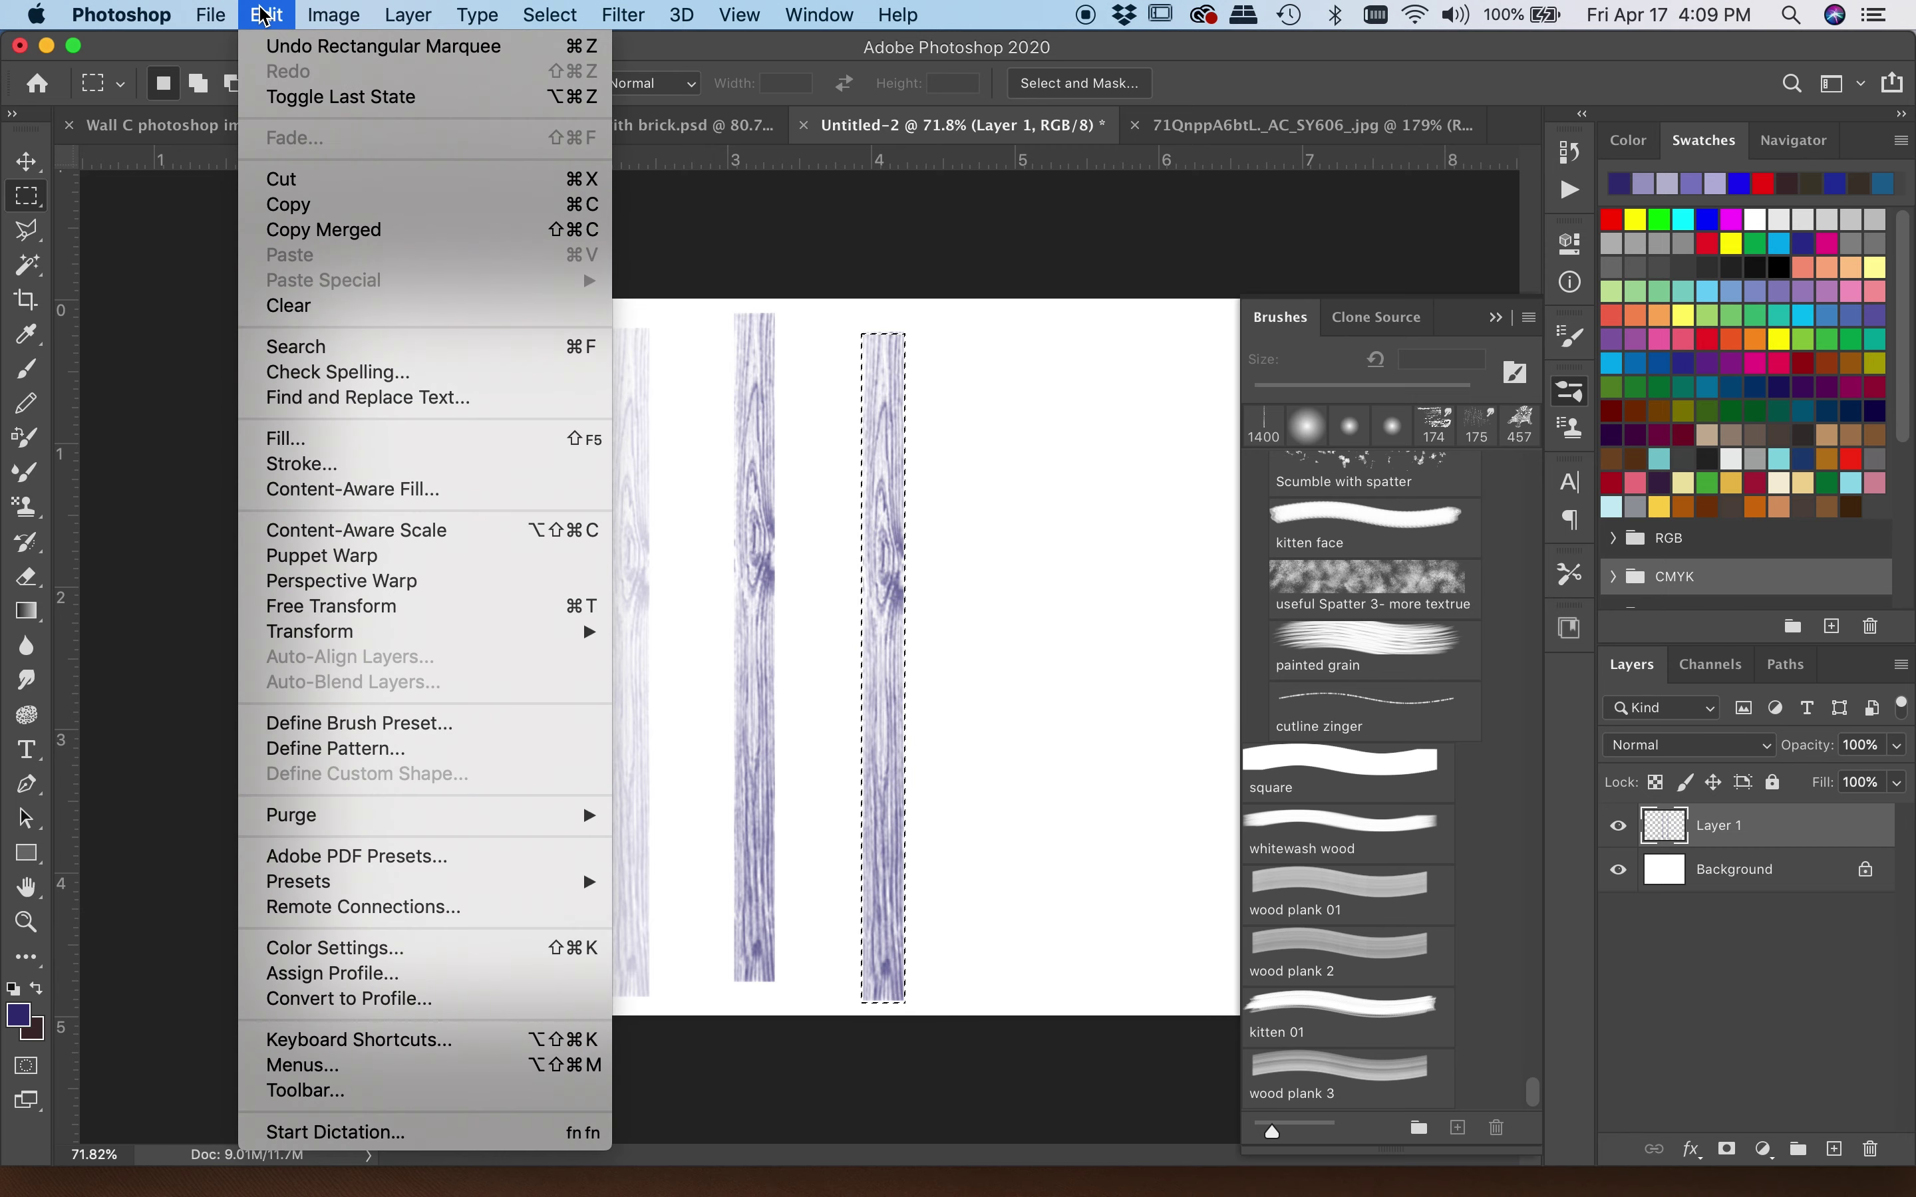
pyautogui.moveTo(342, 633)
pyautogui.click(663, 673)
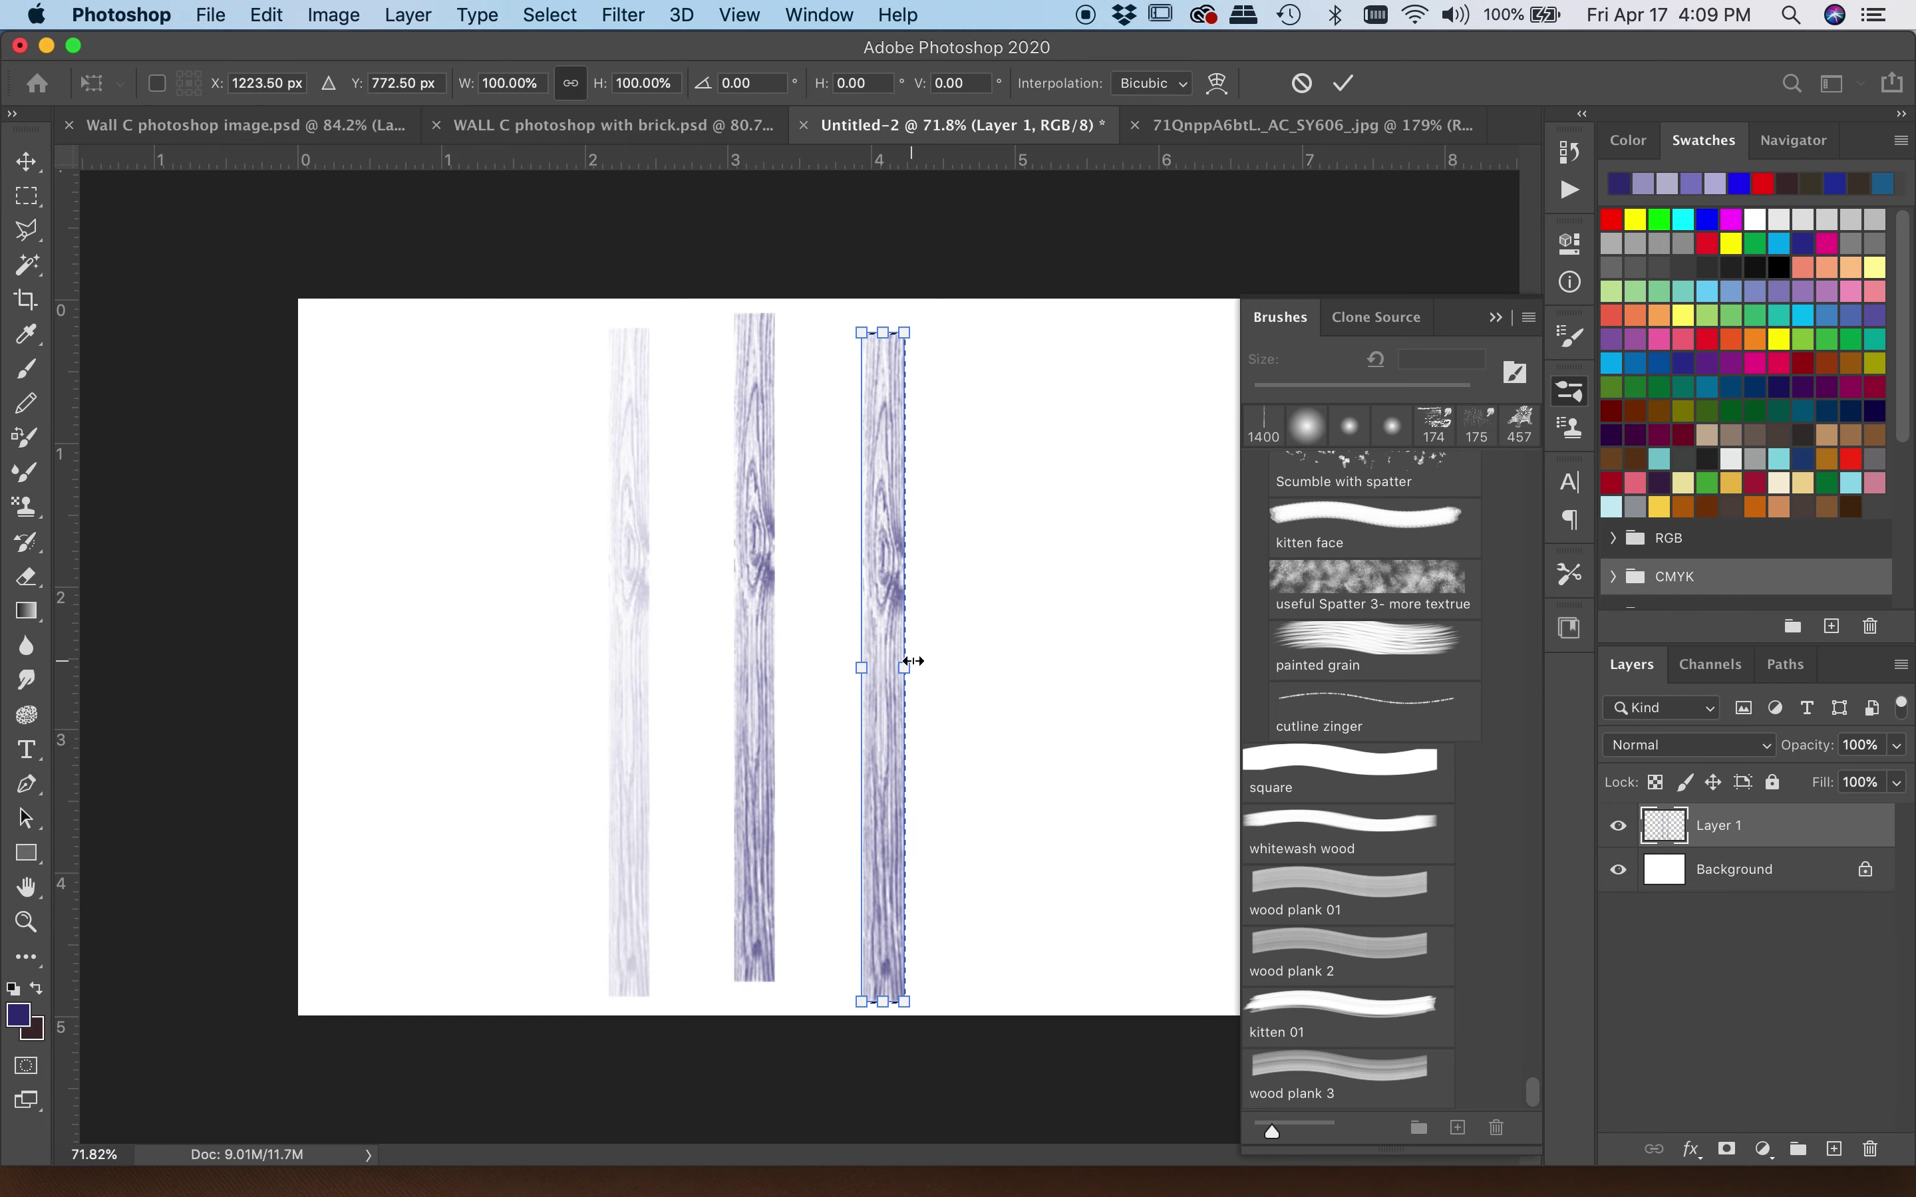
pyautogui.moveTo(908, 665)
pyautogui.mouseDown()
pyautogui.moveTo(958, 654)
pyautogui.moveTo(885, 663)
pyautogui.moveTo(974, 660)
pyautogui.moveTo(911, 662)
pyautogui.mouseUp()
pyautogui.moveTo(859, 335)
pyautogui.mouseDown()
pyautogui.moveTo(910, 514)
pyautogui.moveTo(836, 346)
pyautogui.mouseUp()
pyautogui.scroll(5, 883, 535)
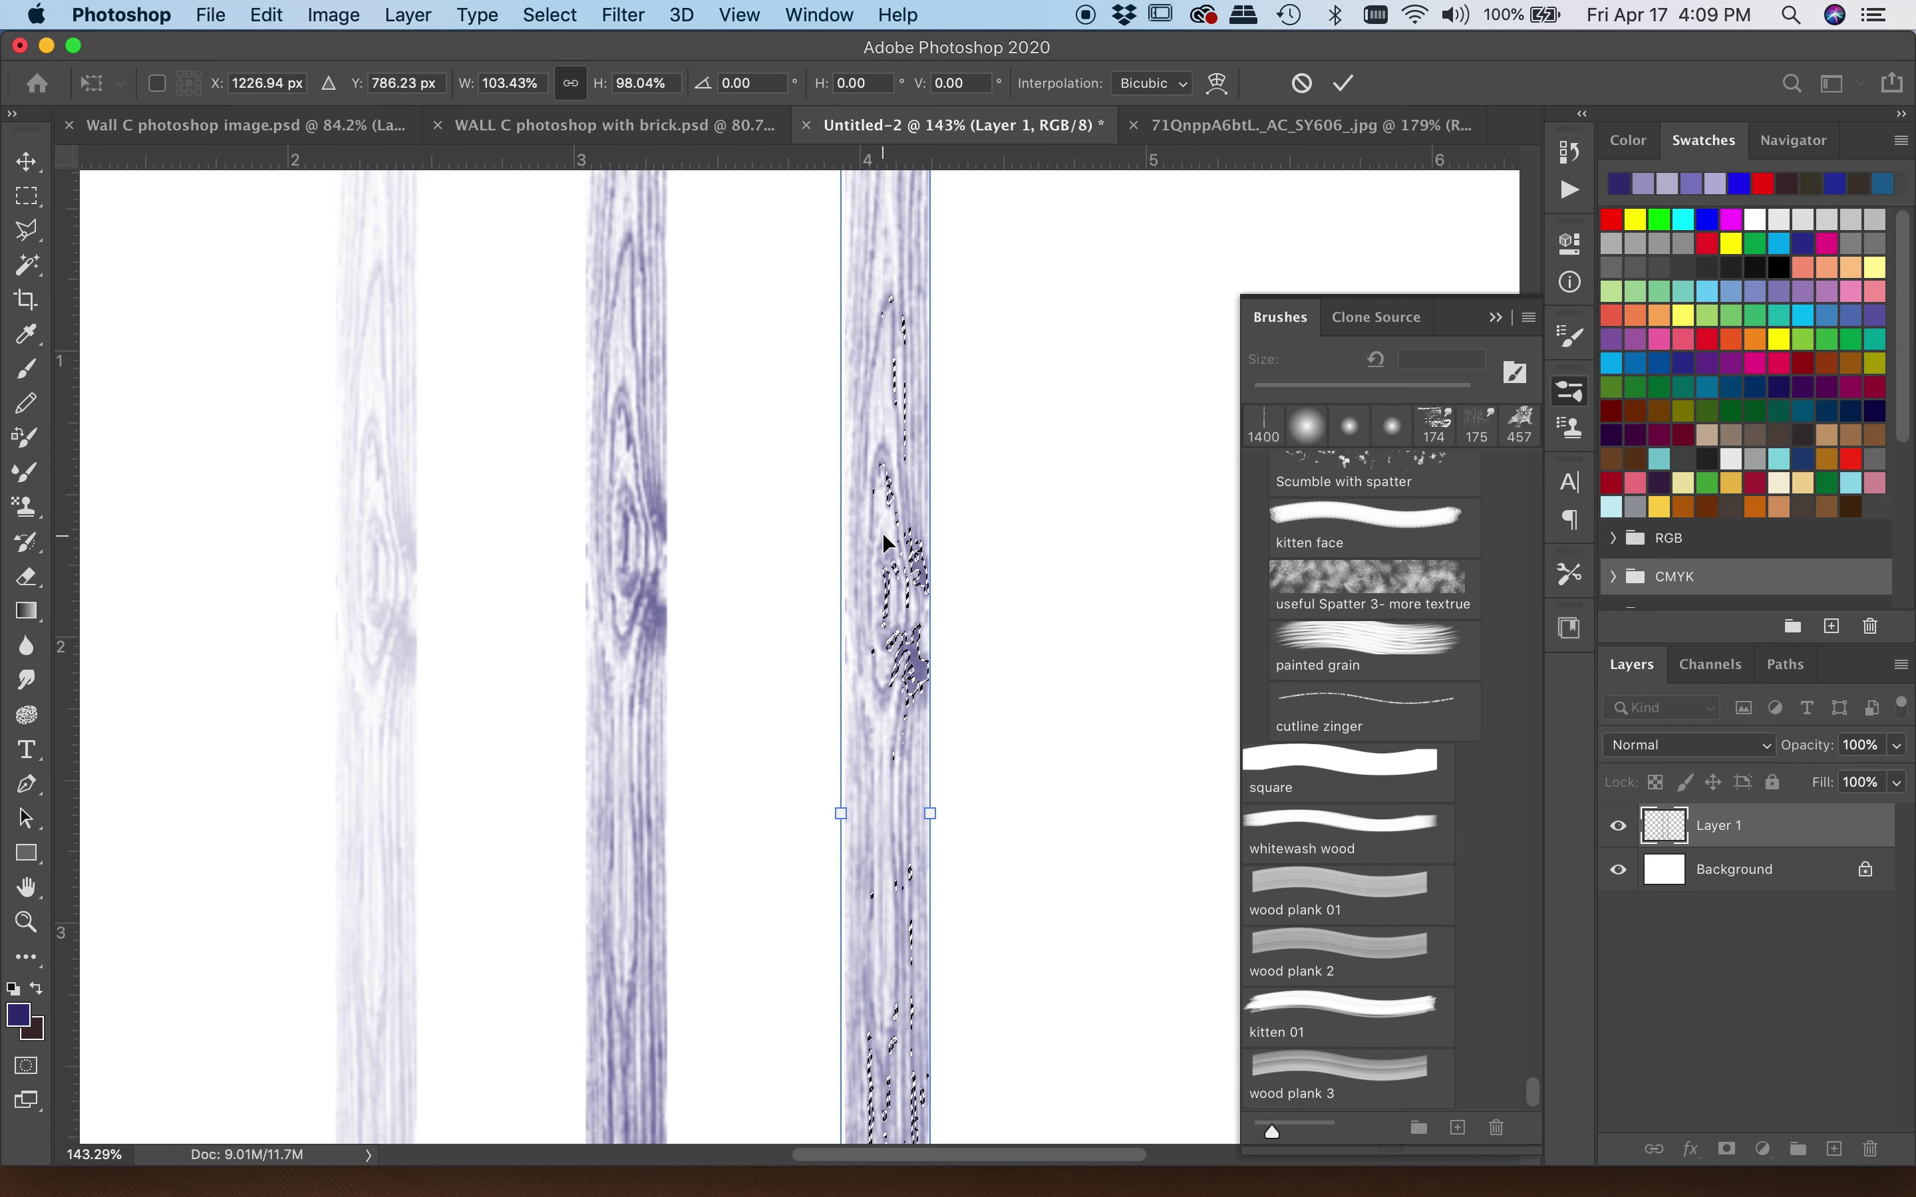
pyautogui.press('Return')
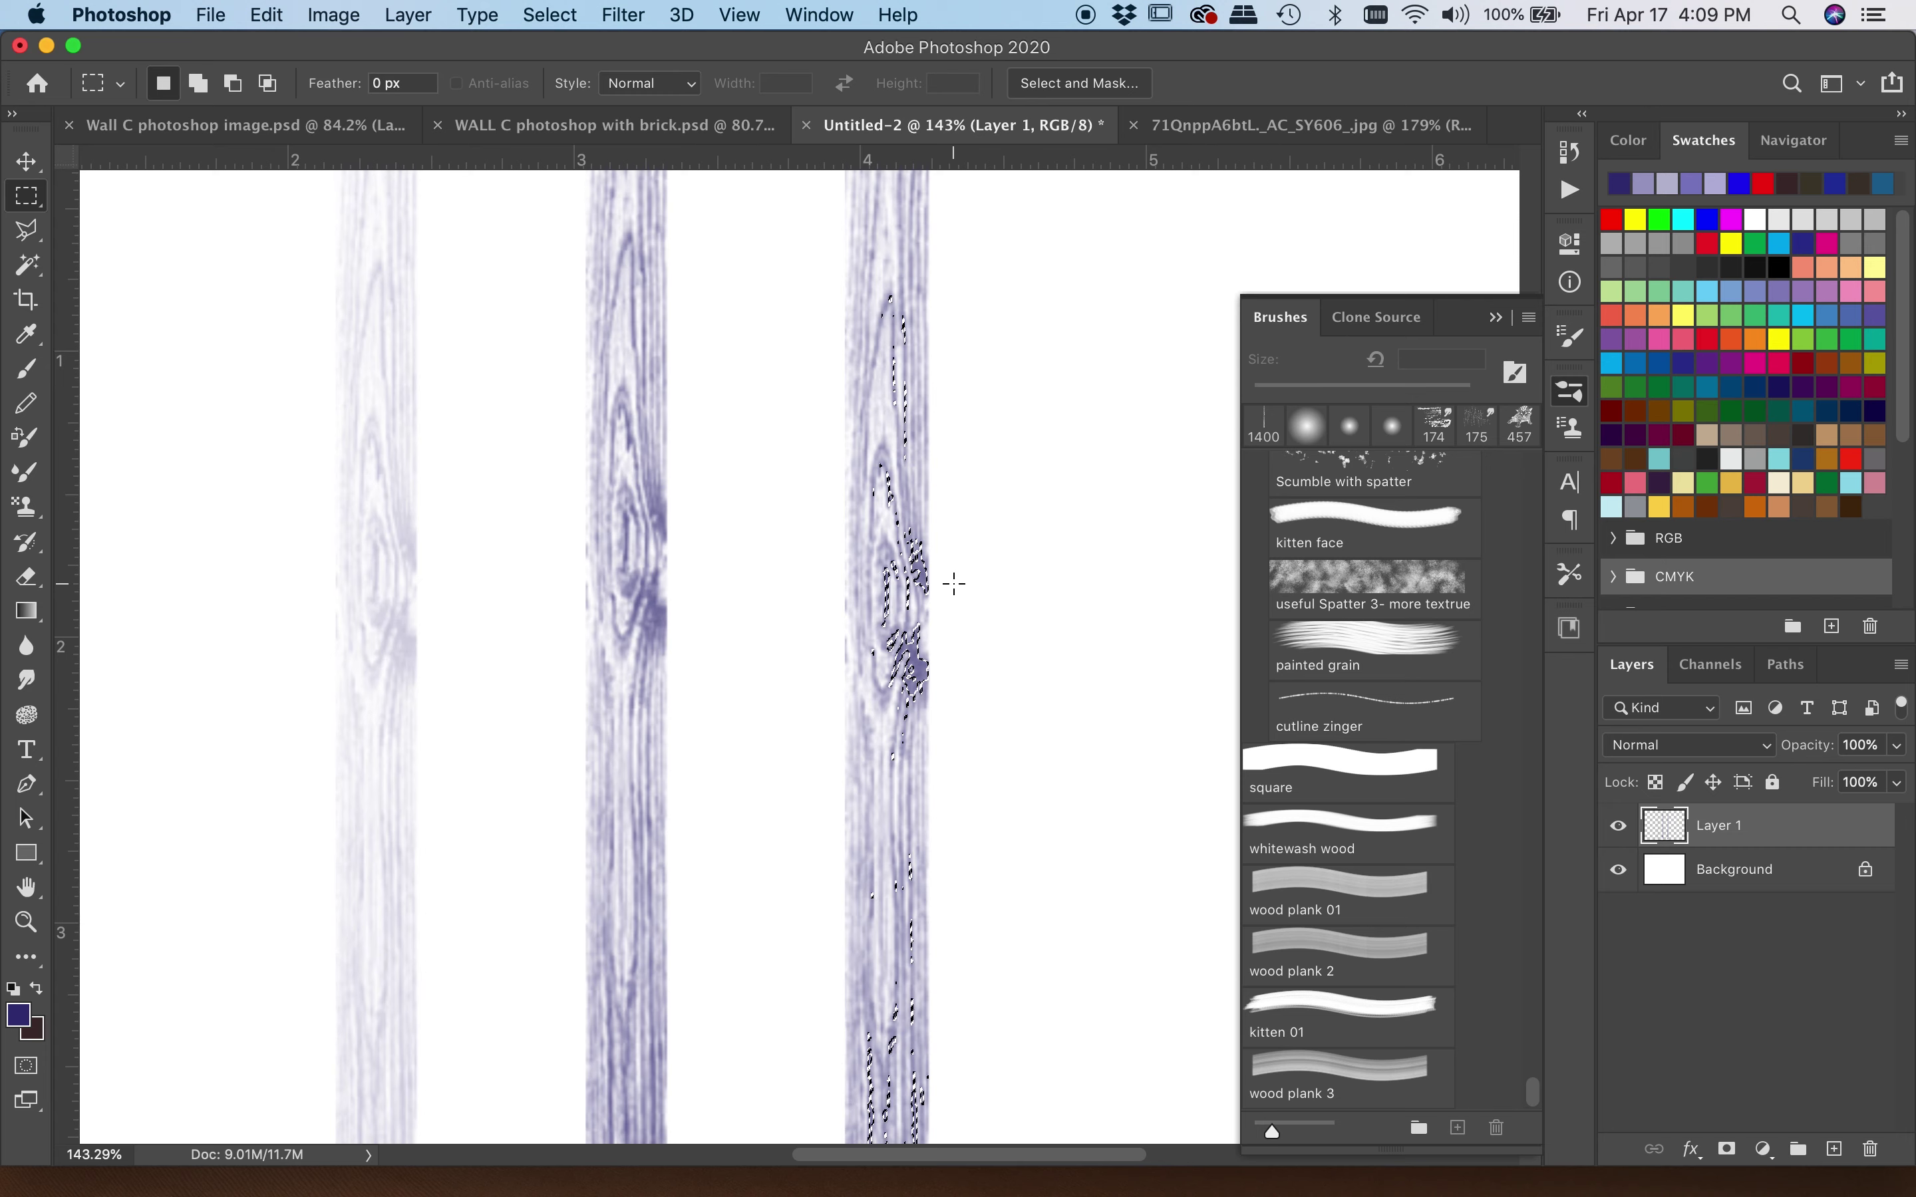
# Step: Clear the selection on the scaled third plank
pyautogui.click(564, 14)
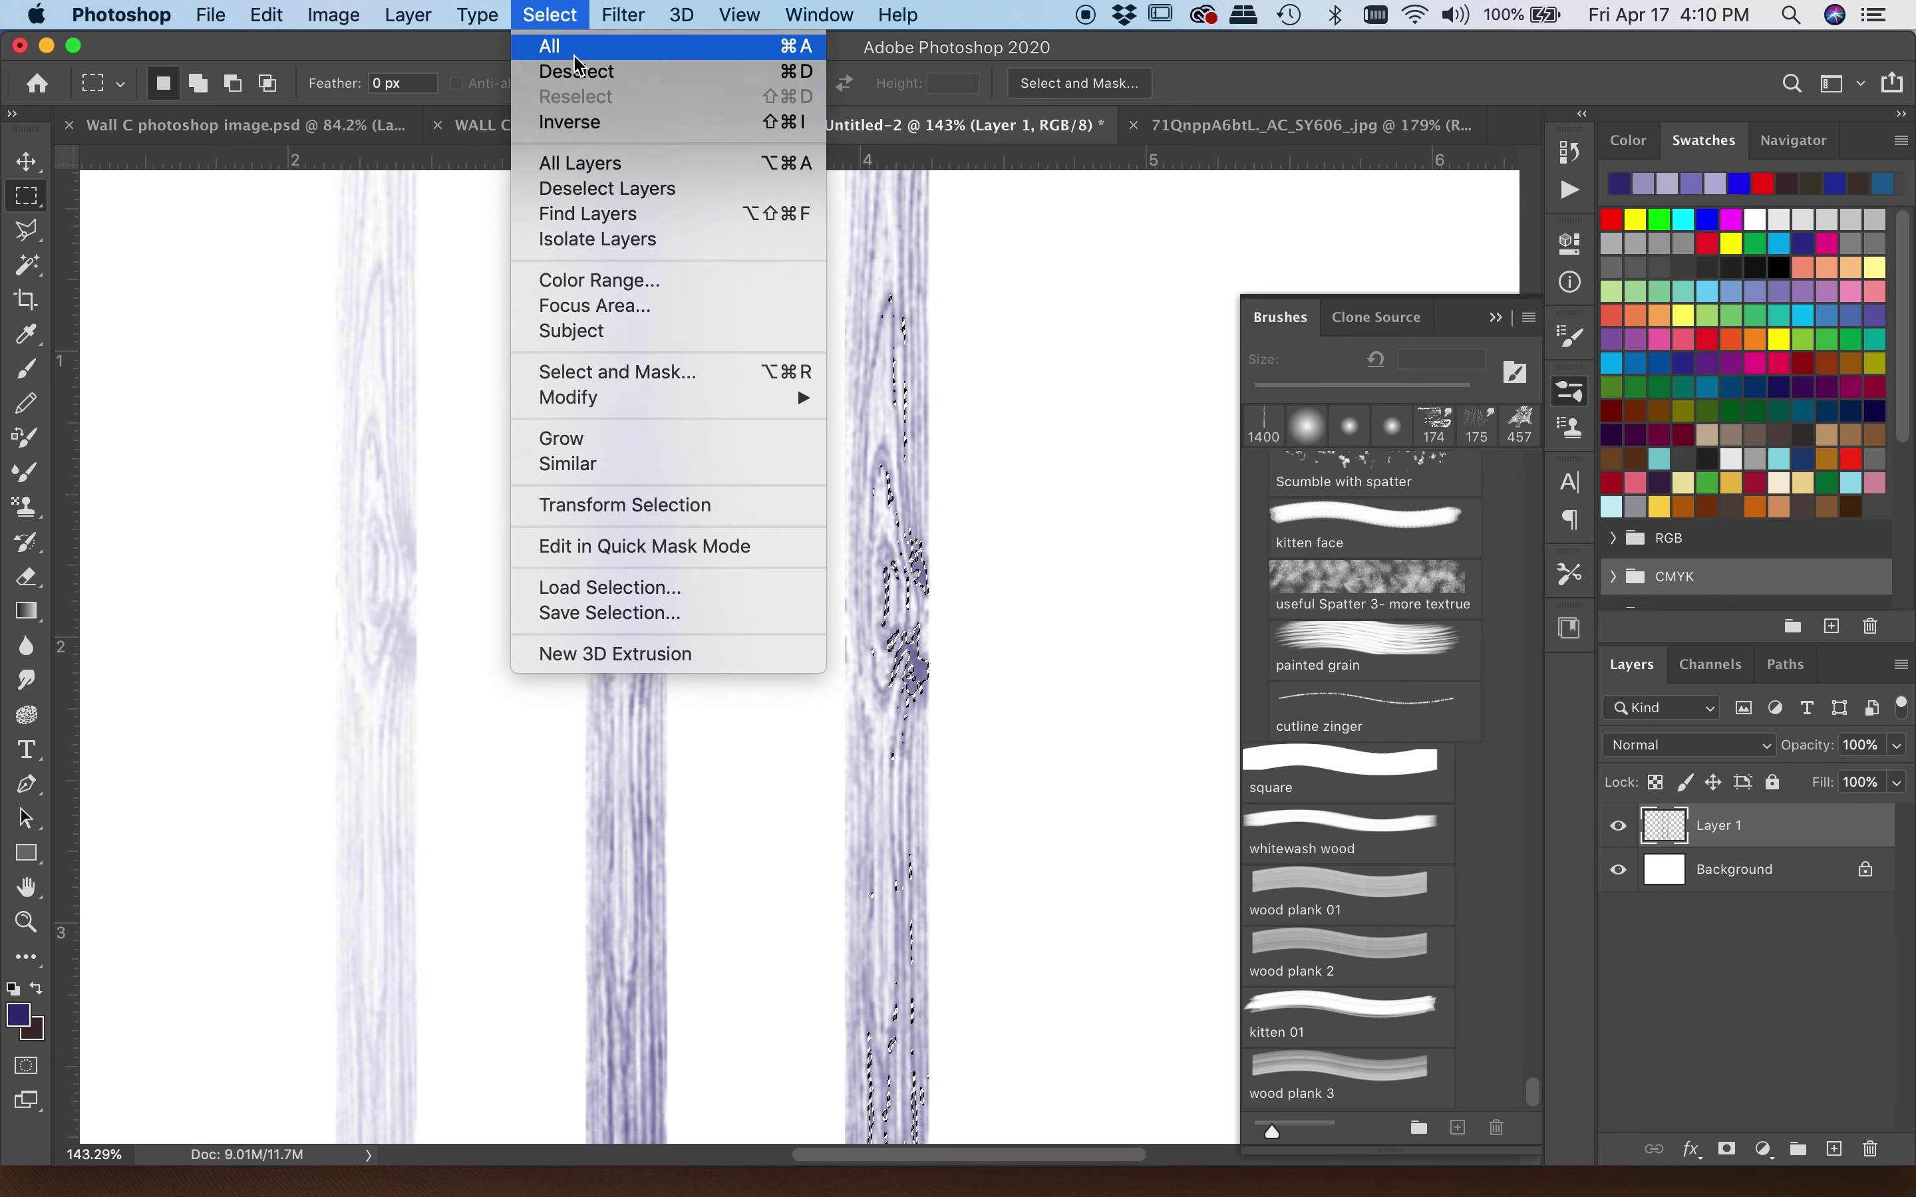
pyautogui.click(574, 69)
pyautogui.scroll(-2, 744, 752)
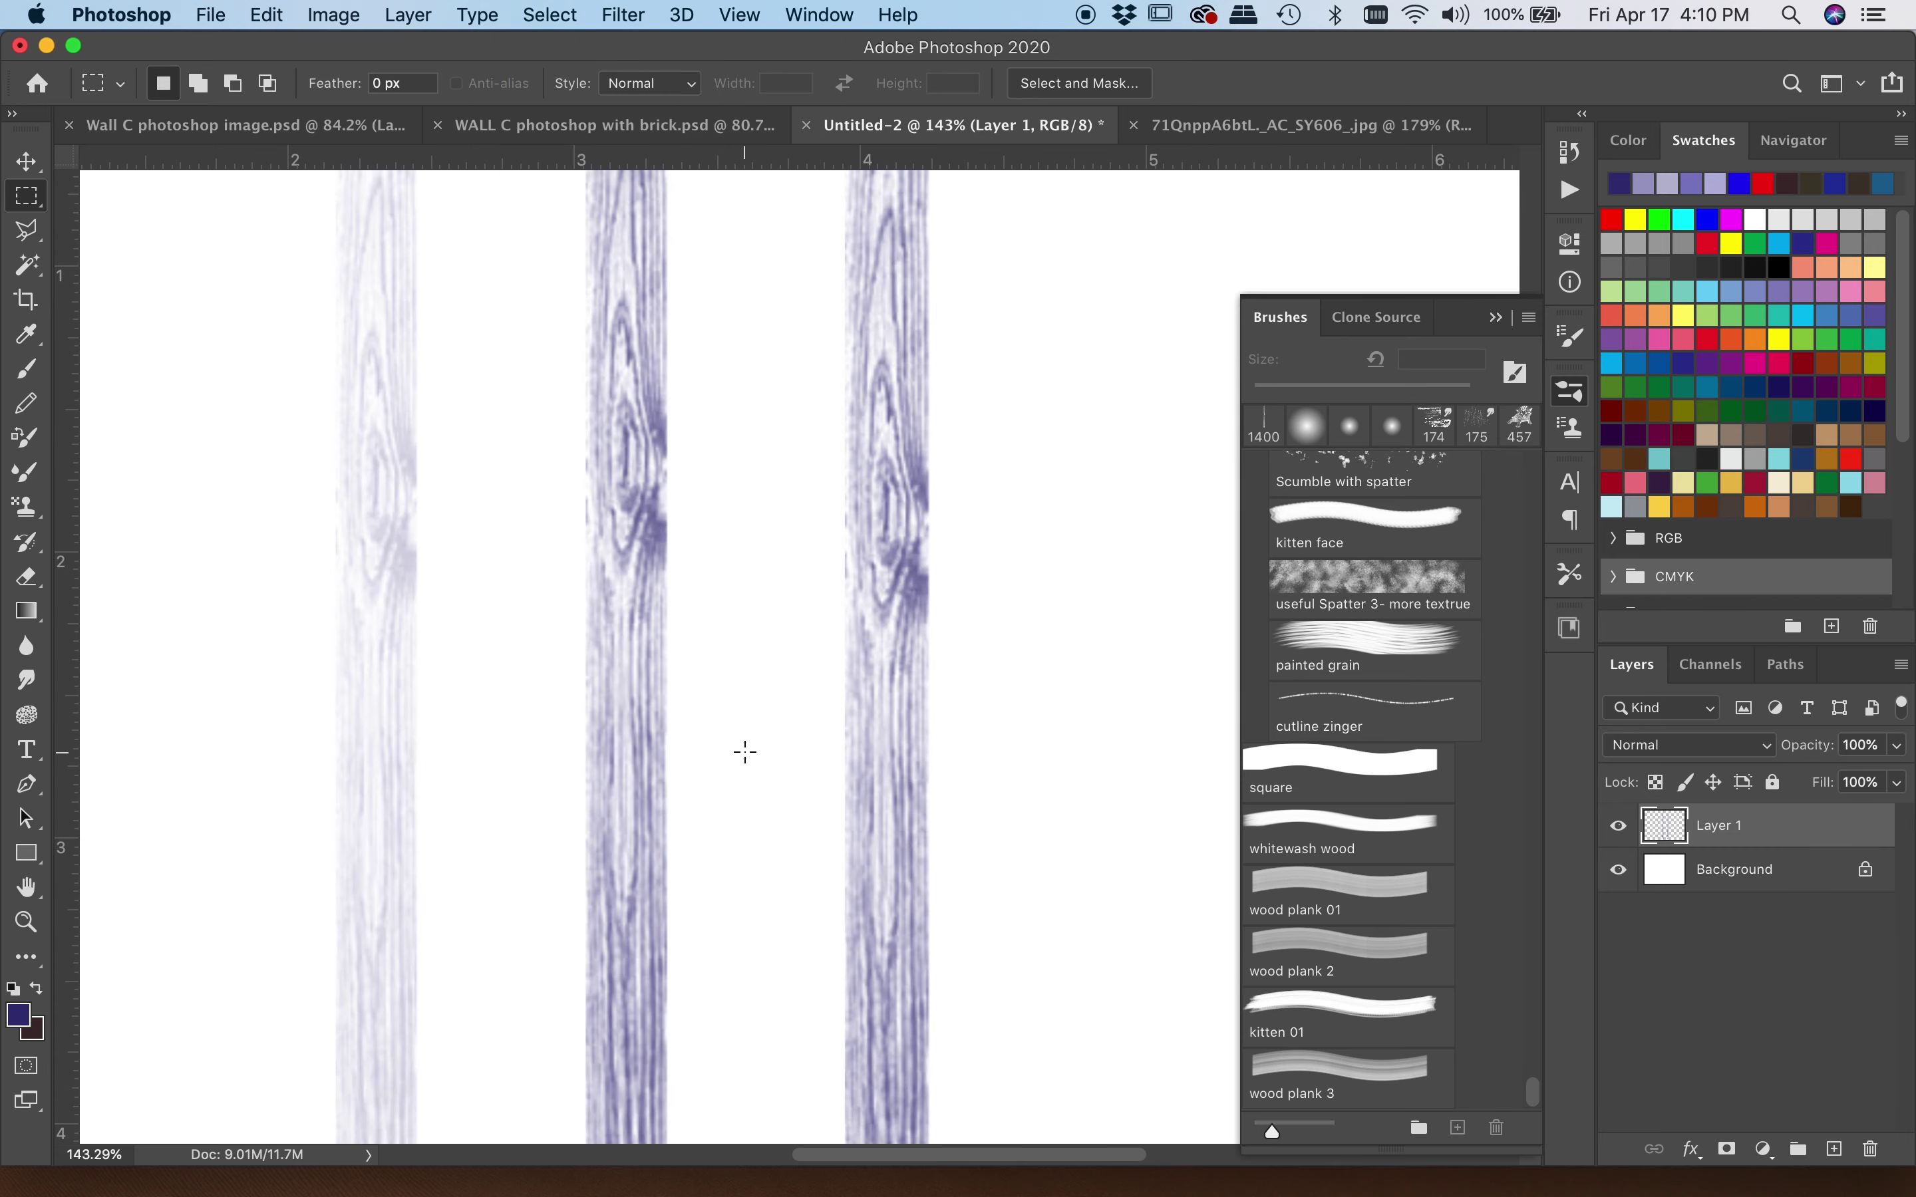
pyautogui.hscroll(2, 745, 753)
pyautogui.scroll(-3, 745, 752)
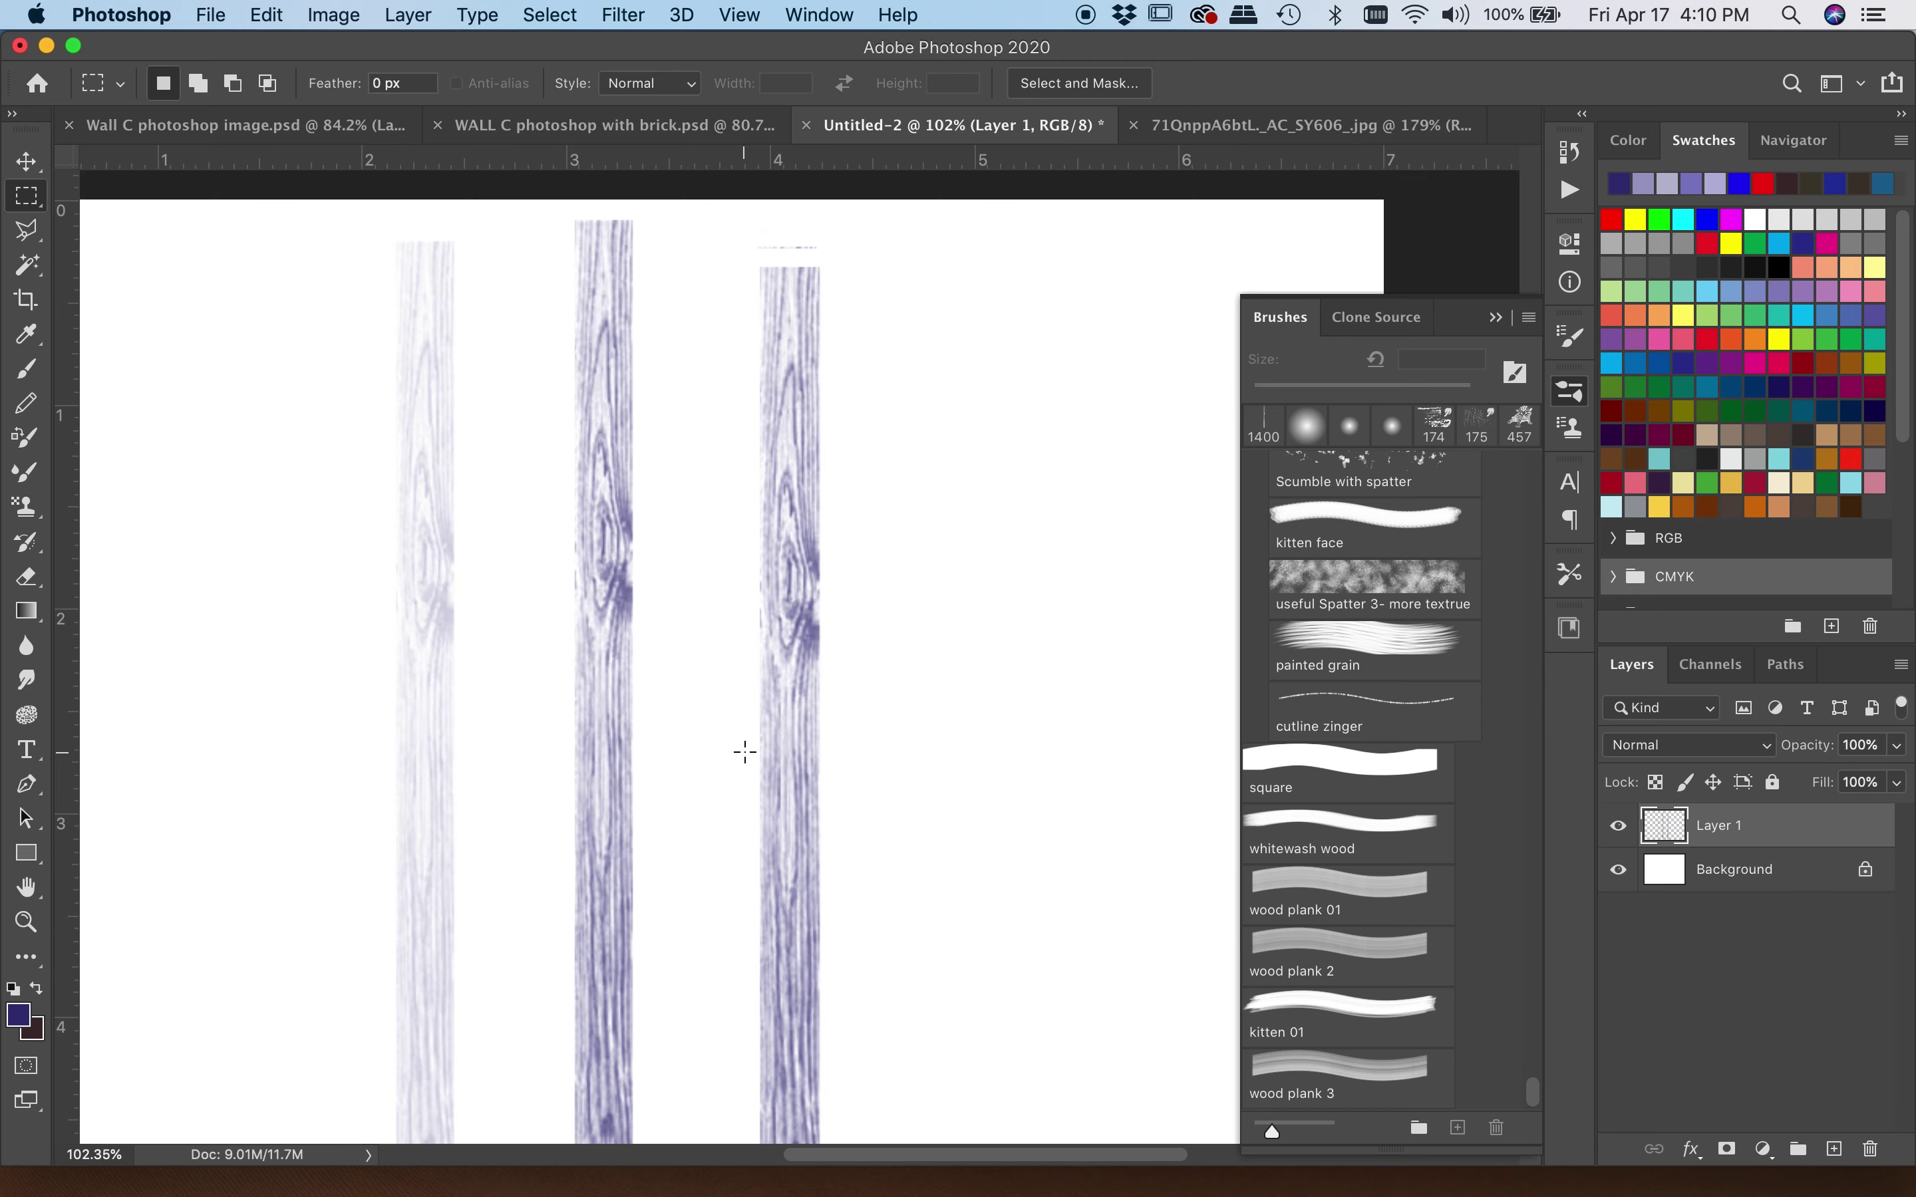
pyautogui.scroll(-3, 744, 753)
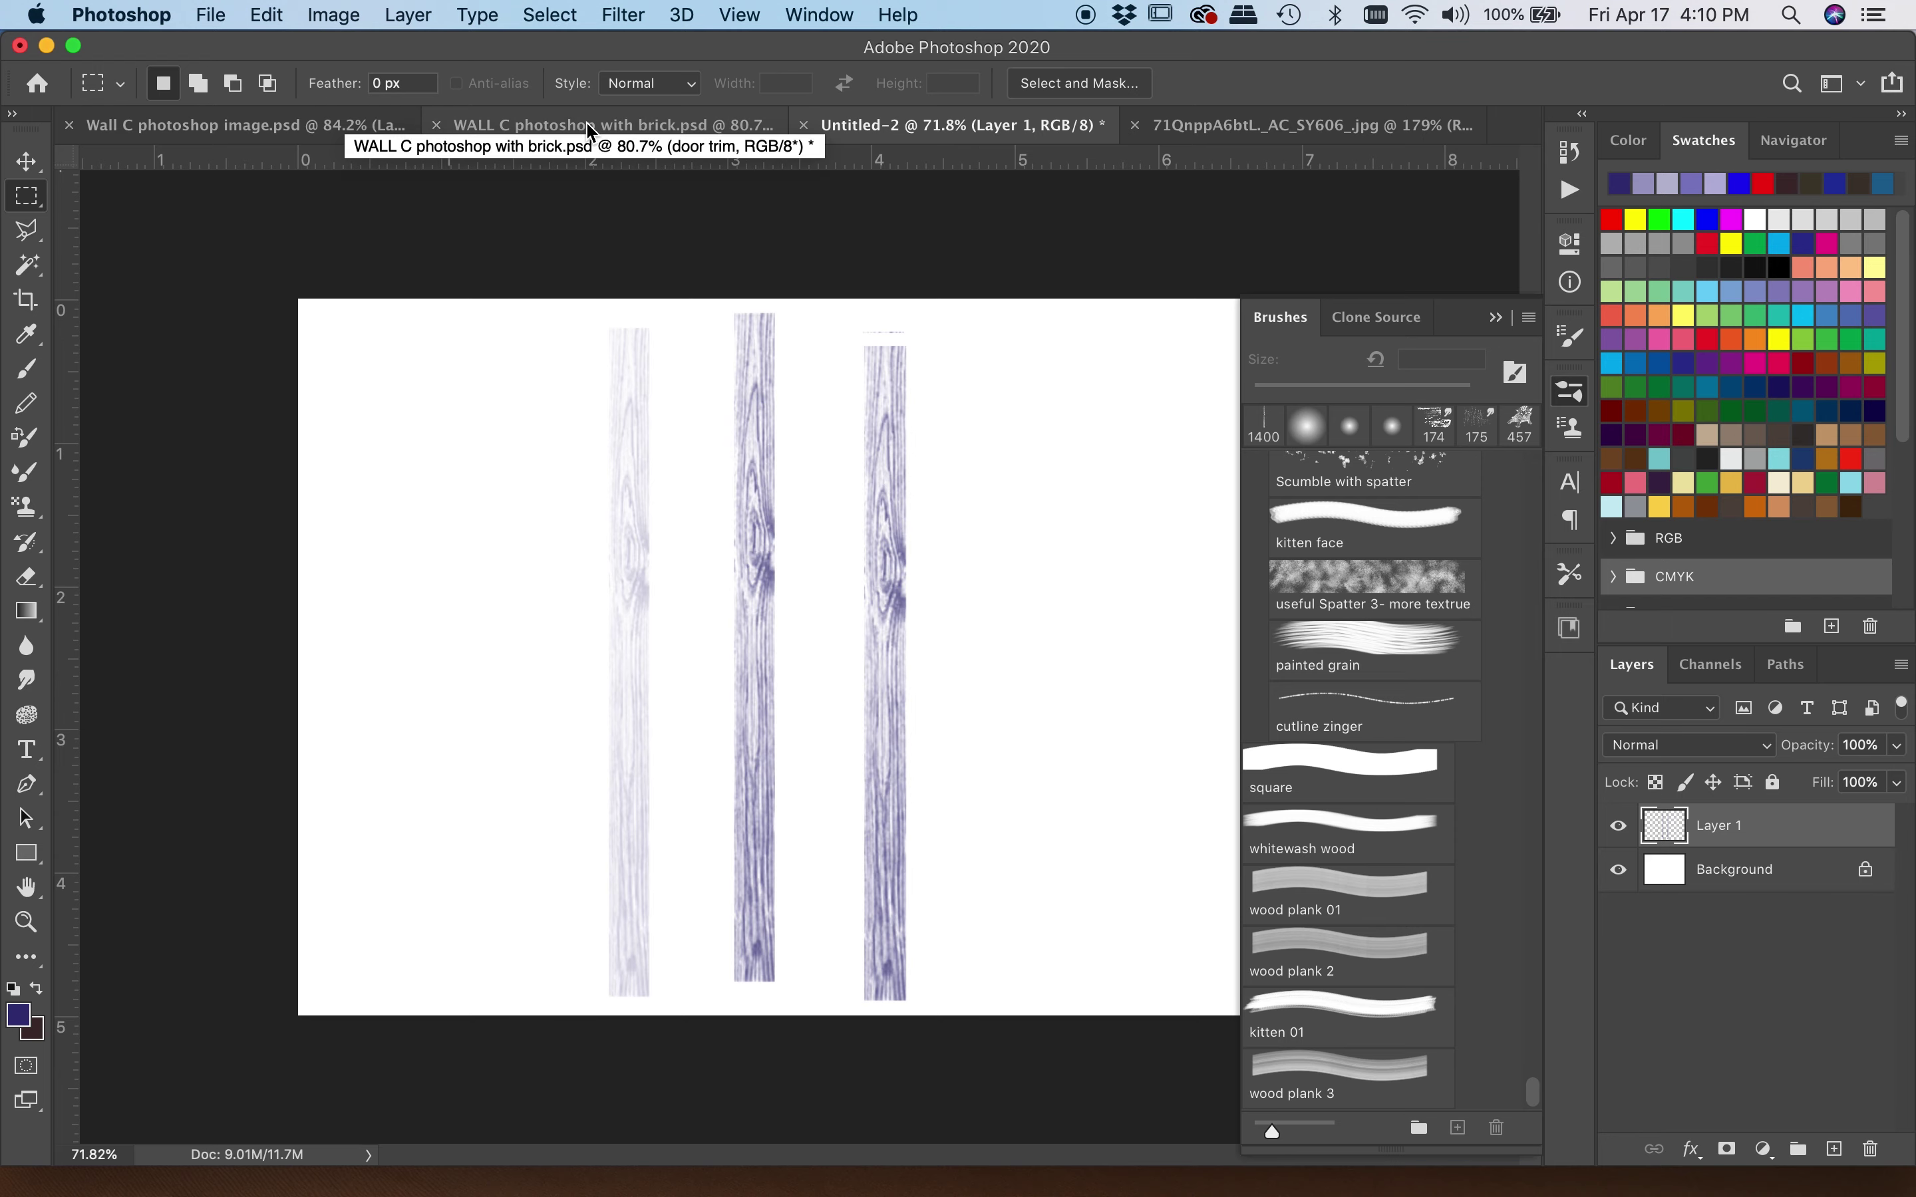
# Step: Switch to the WALL C photoshop with brick.psd document and make the wood texture layer active
pyautogui.click(590, 126)
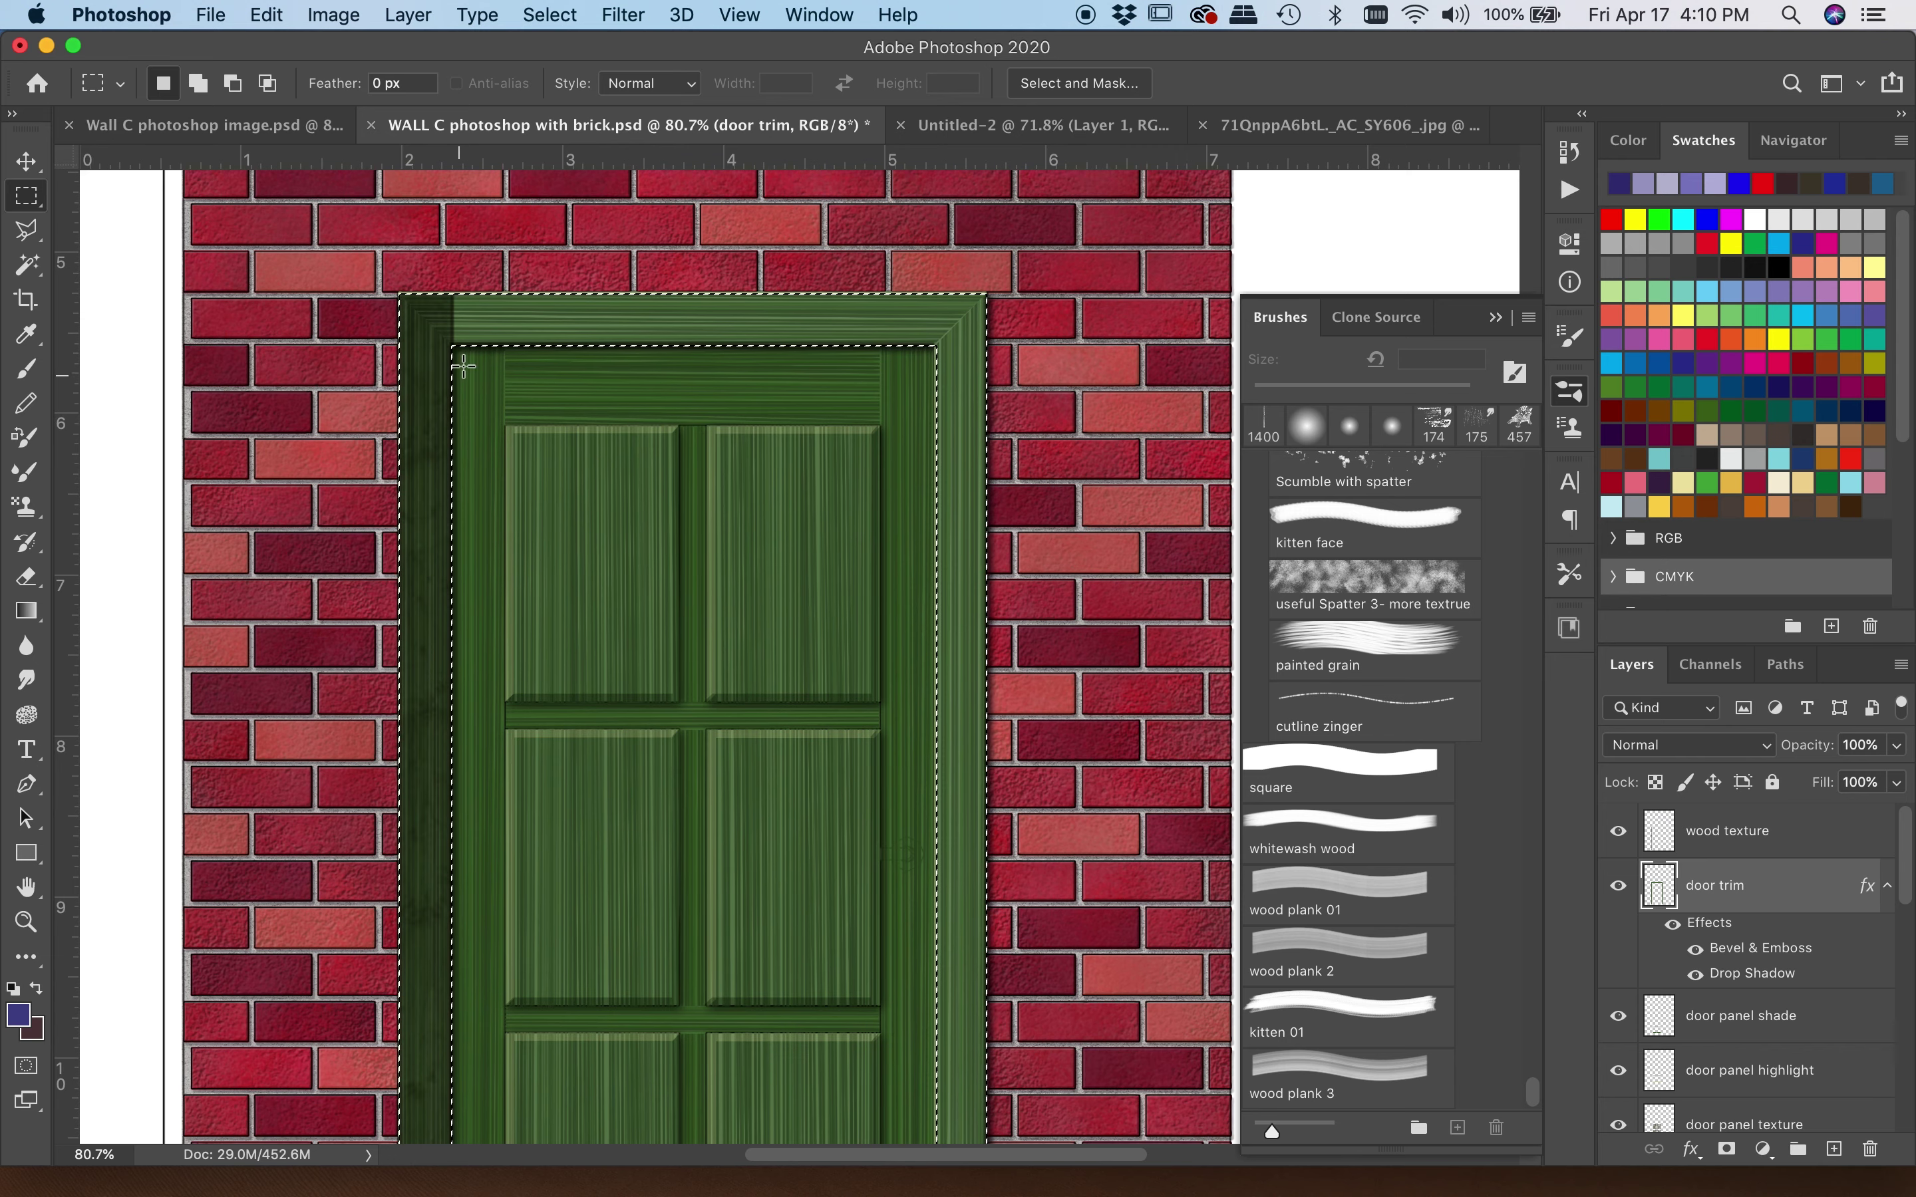
pyautogui.click(1804, 837)
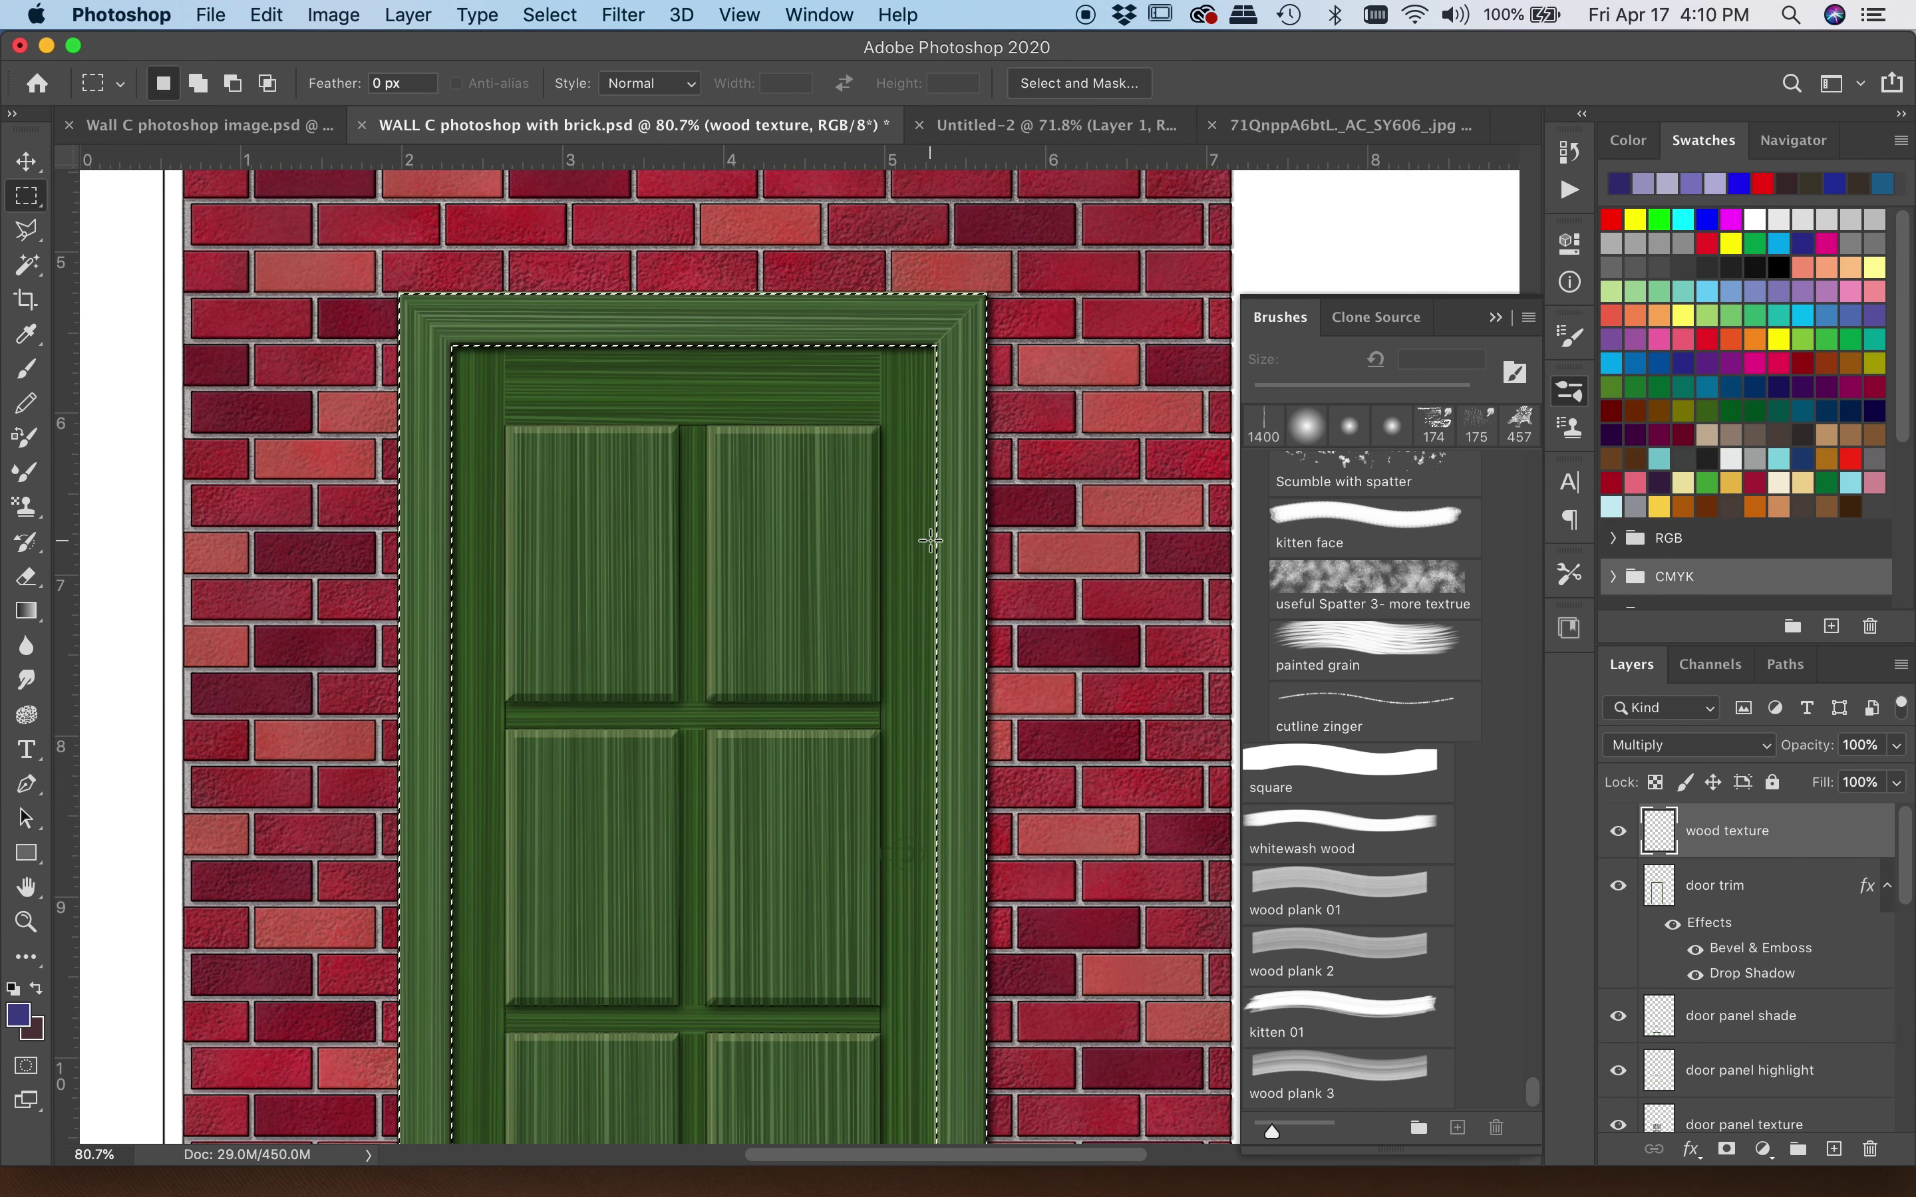
pyautogui.scroll(-3, 932, 540)
pyautogui.scroll(-2, 931, 540)
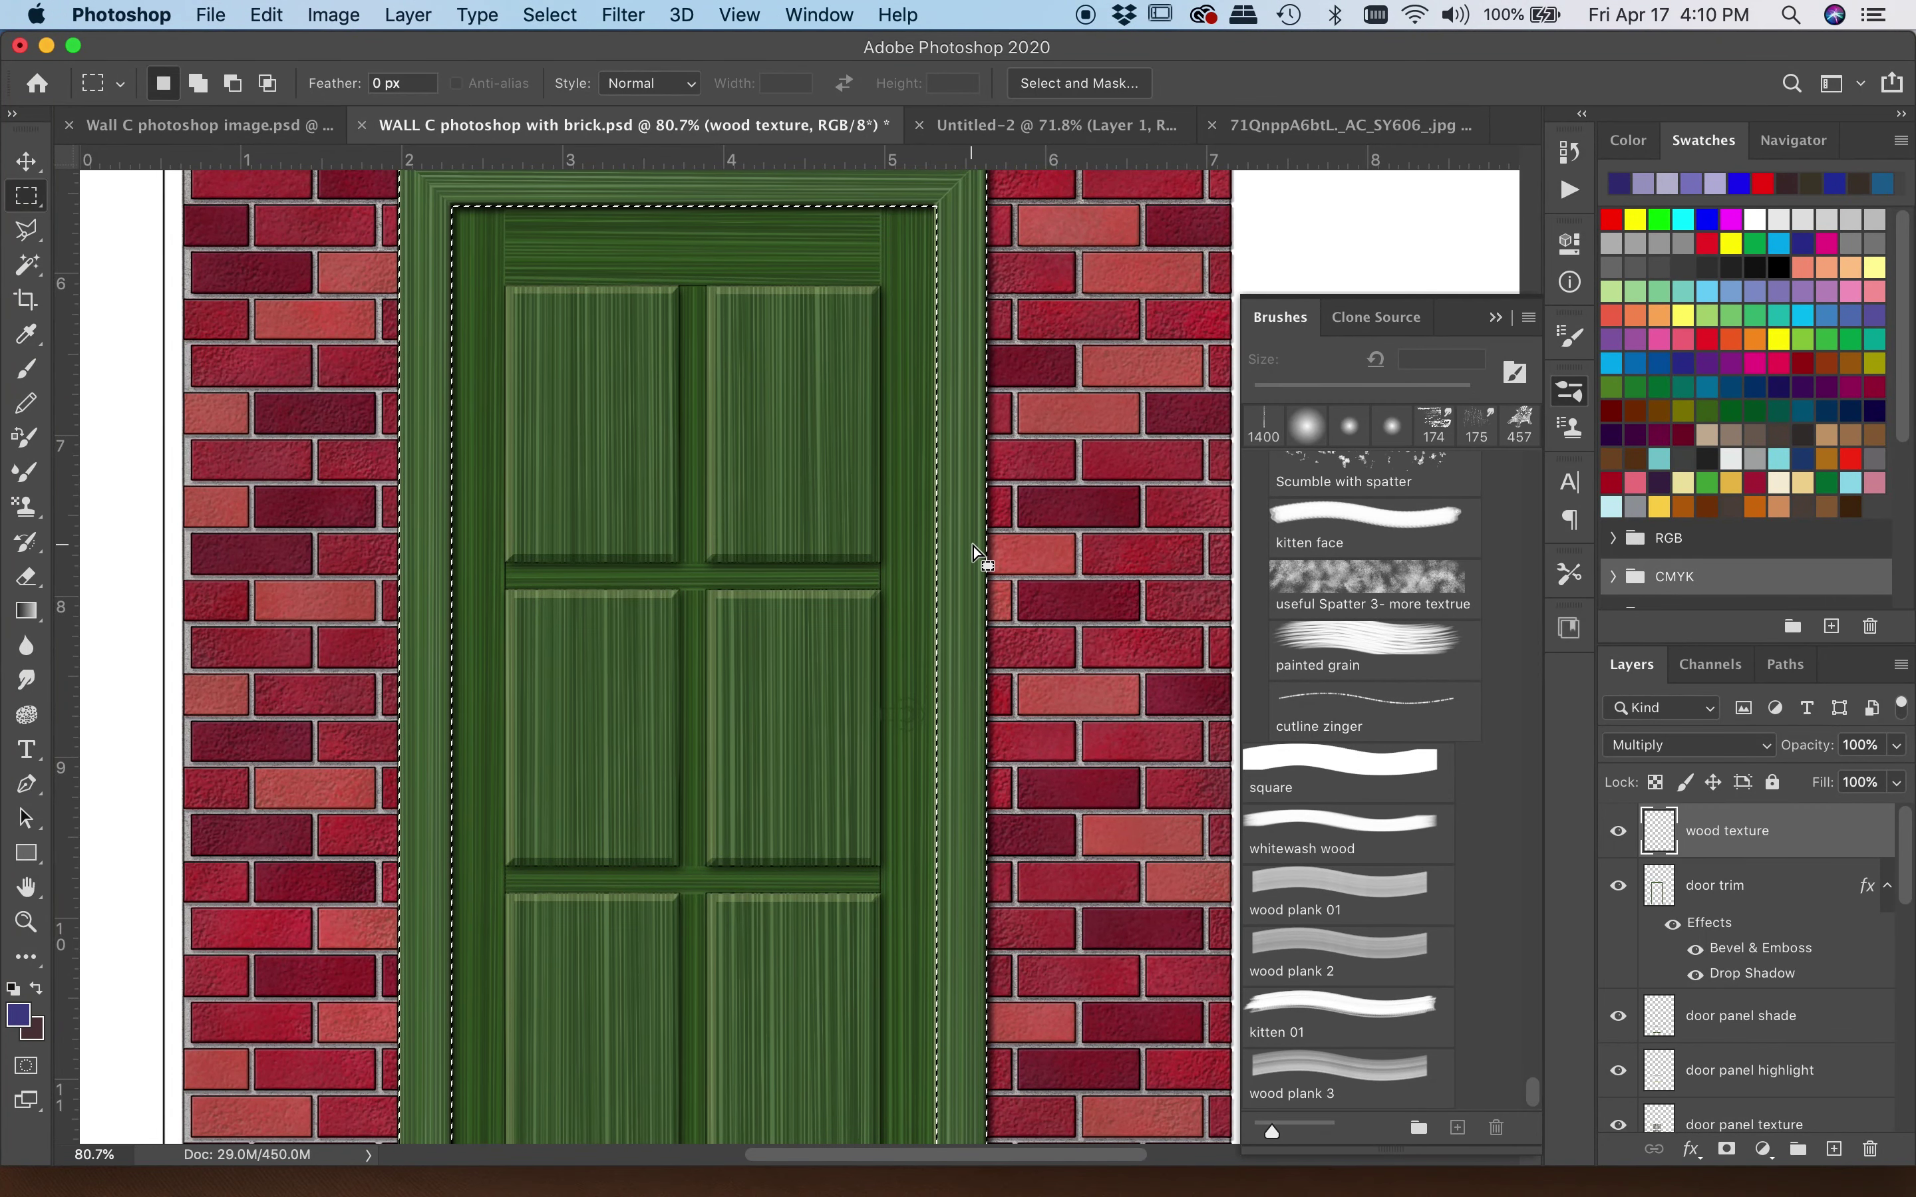
# Step: Activate the Brush tool with the wood plank 3 brush and pick a dark olive-brown foreground color, 4a432f
pyautogui.click(28, 373)
pyautogui.moveTo(376, 646); pyautogui.dragTo(419, 574)
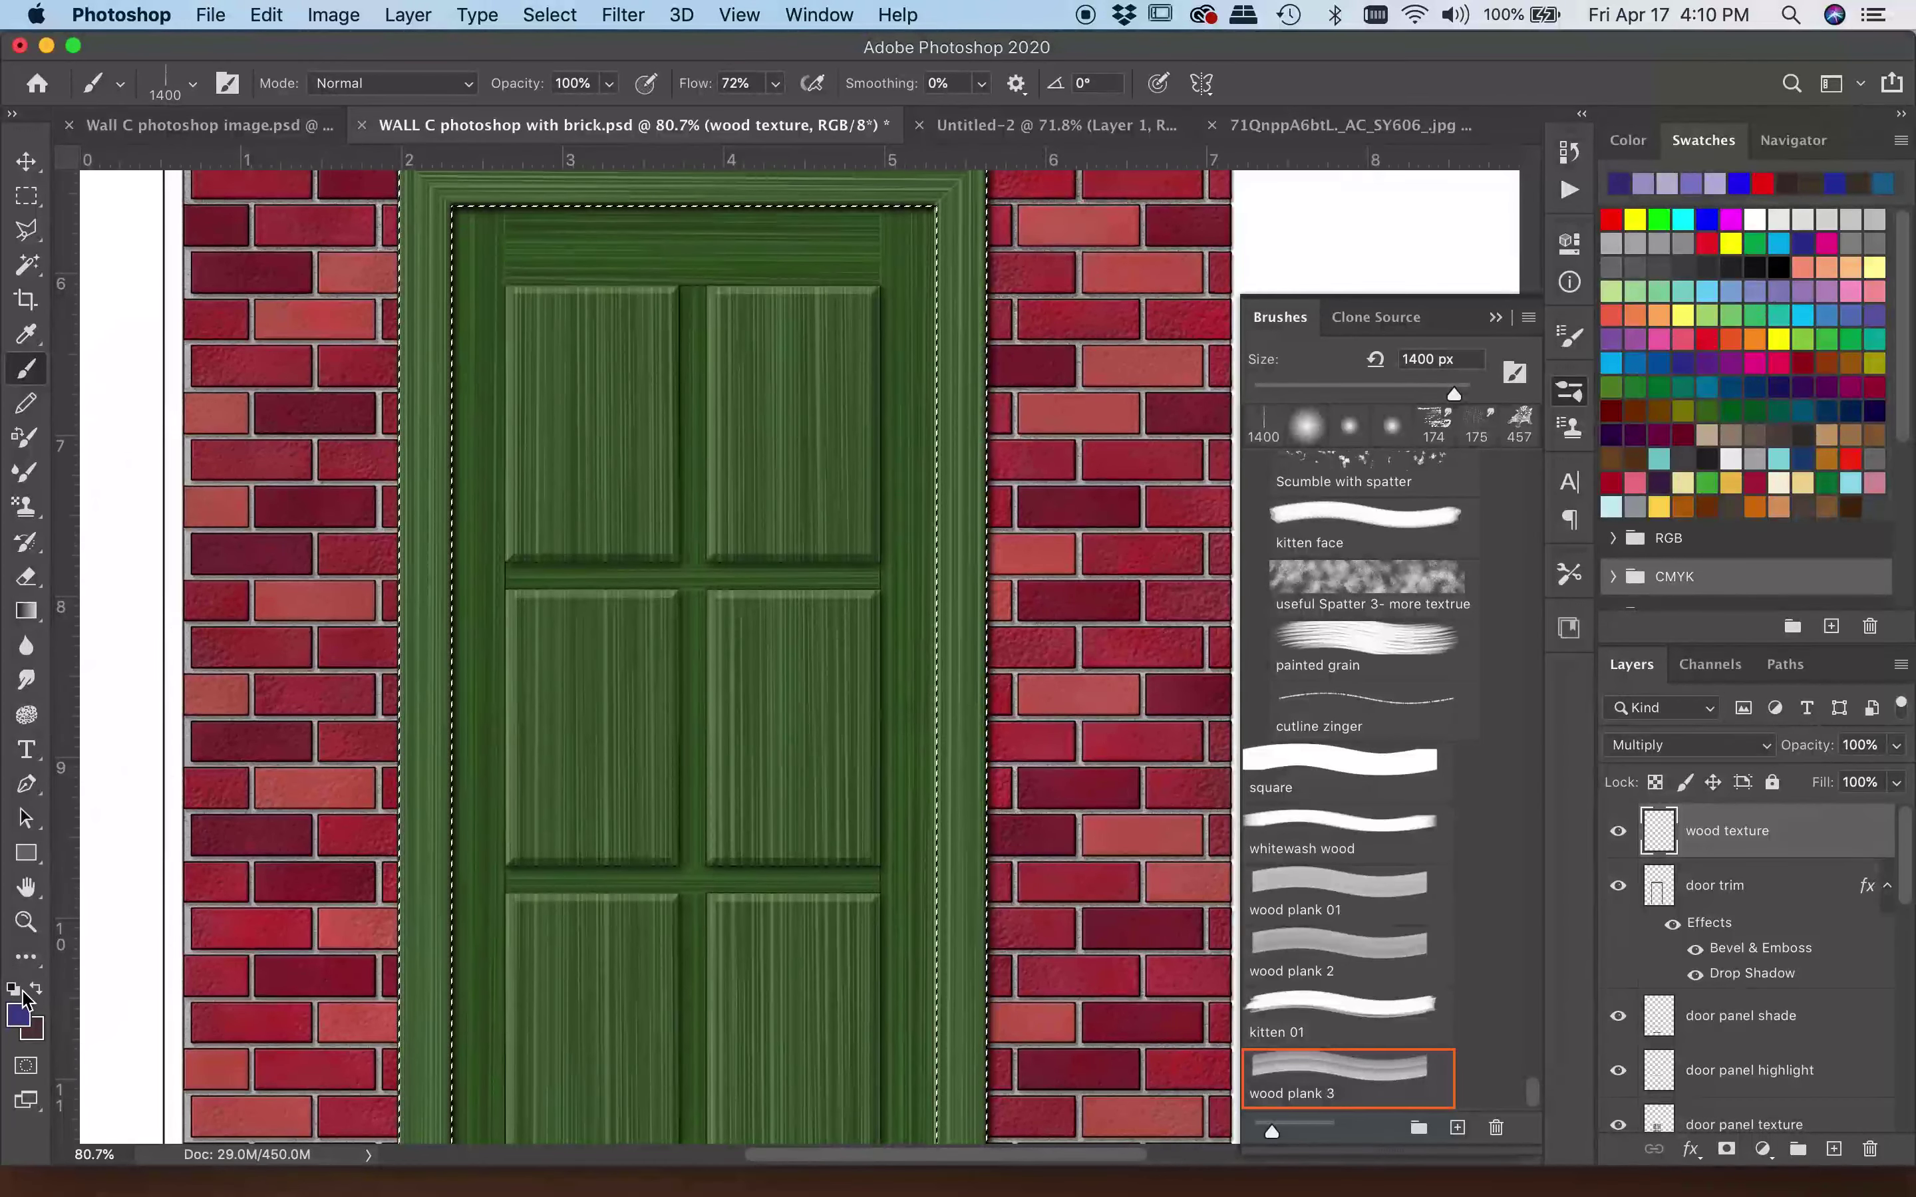
pyautogui.click(19, 1018)
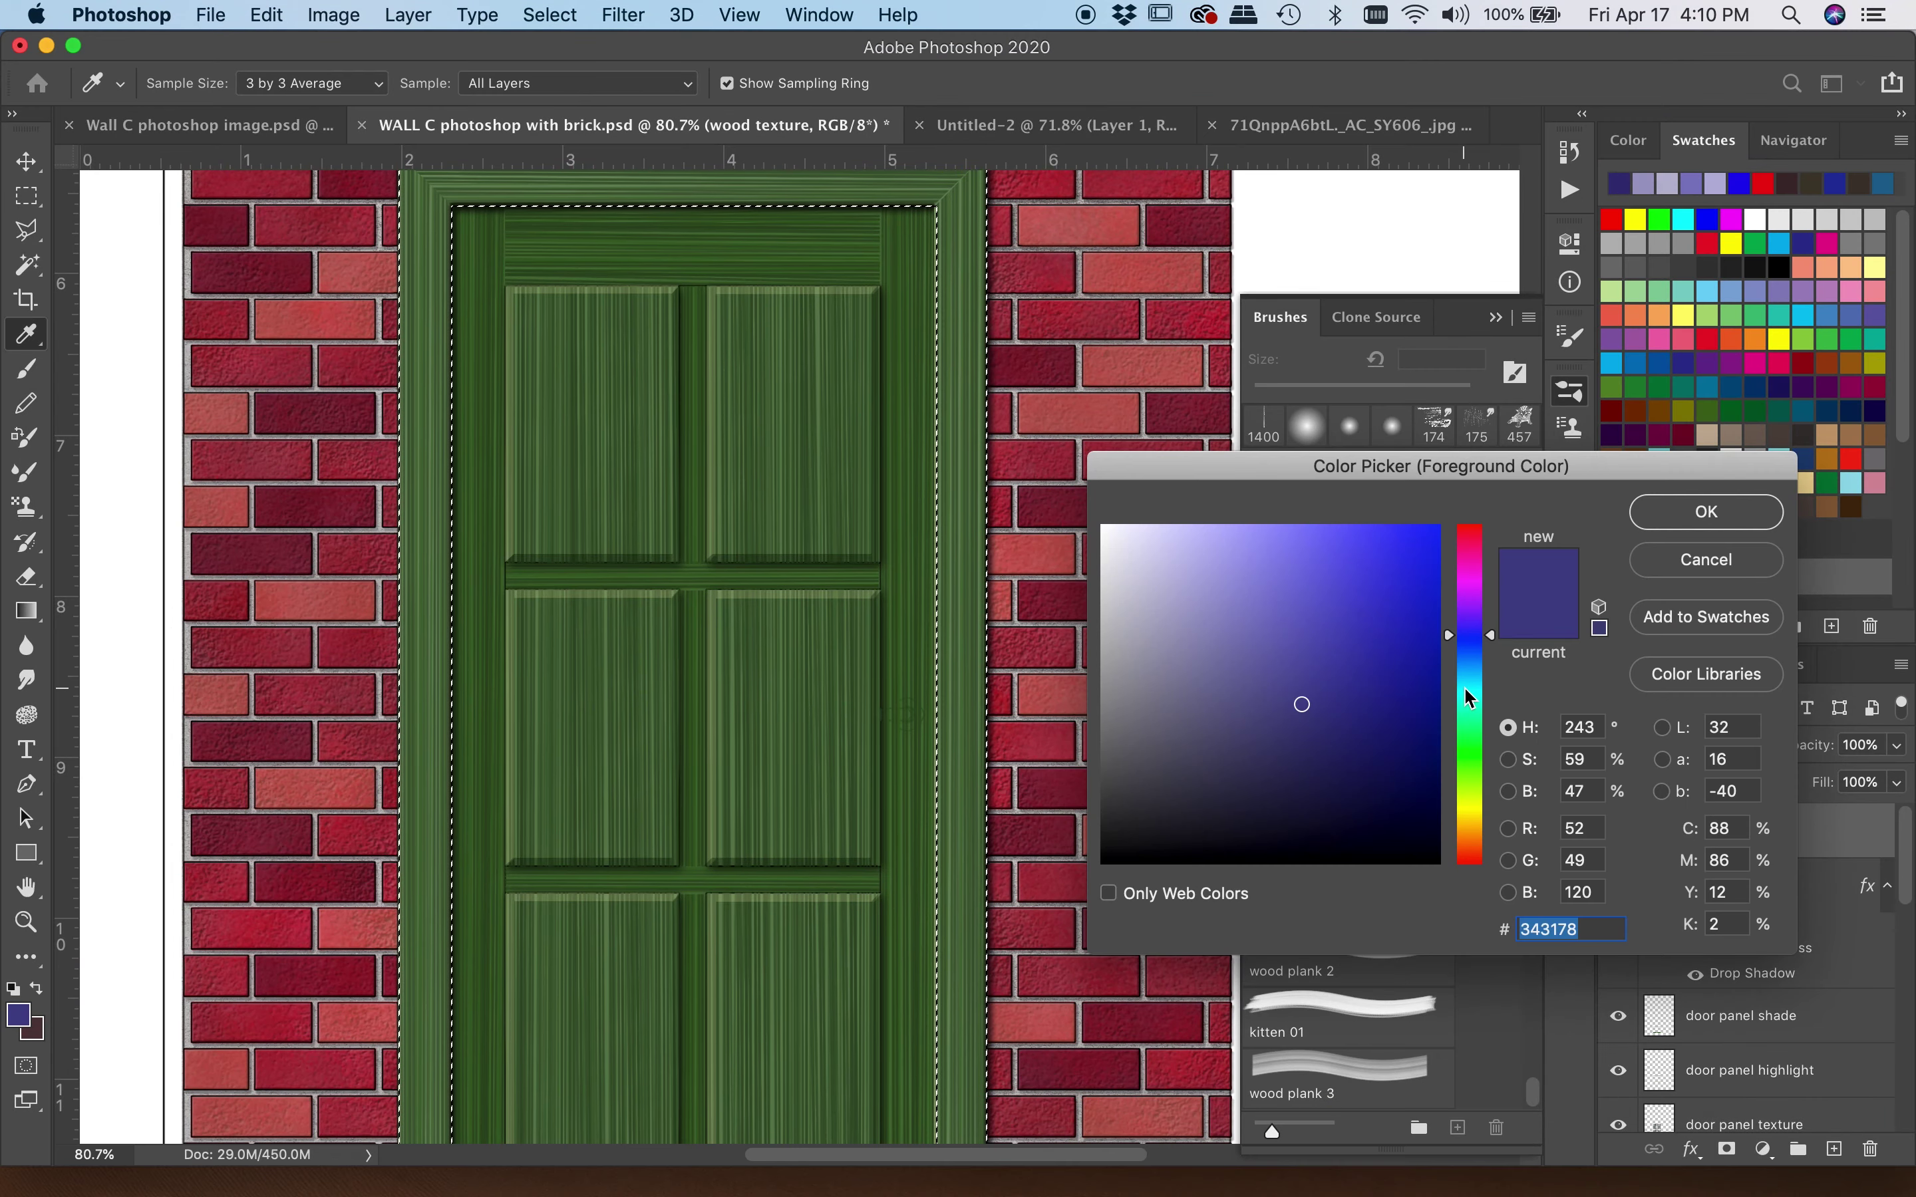
pyautogui.moveTo(1466, 690); pyautogui.dragTo(1481, 827)
pyautogui.moveTo(1208, 747); pyautogui.dragTo(1224, 764)
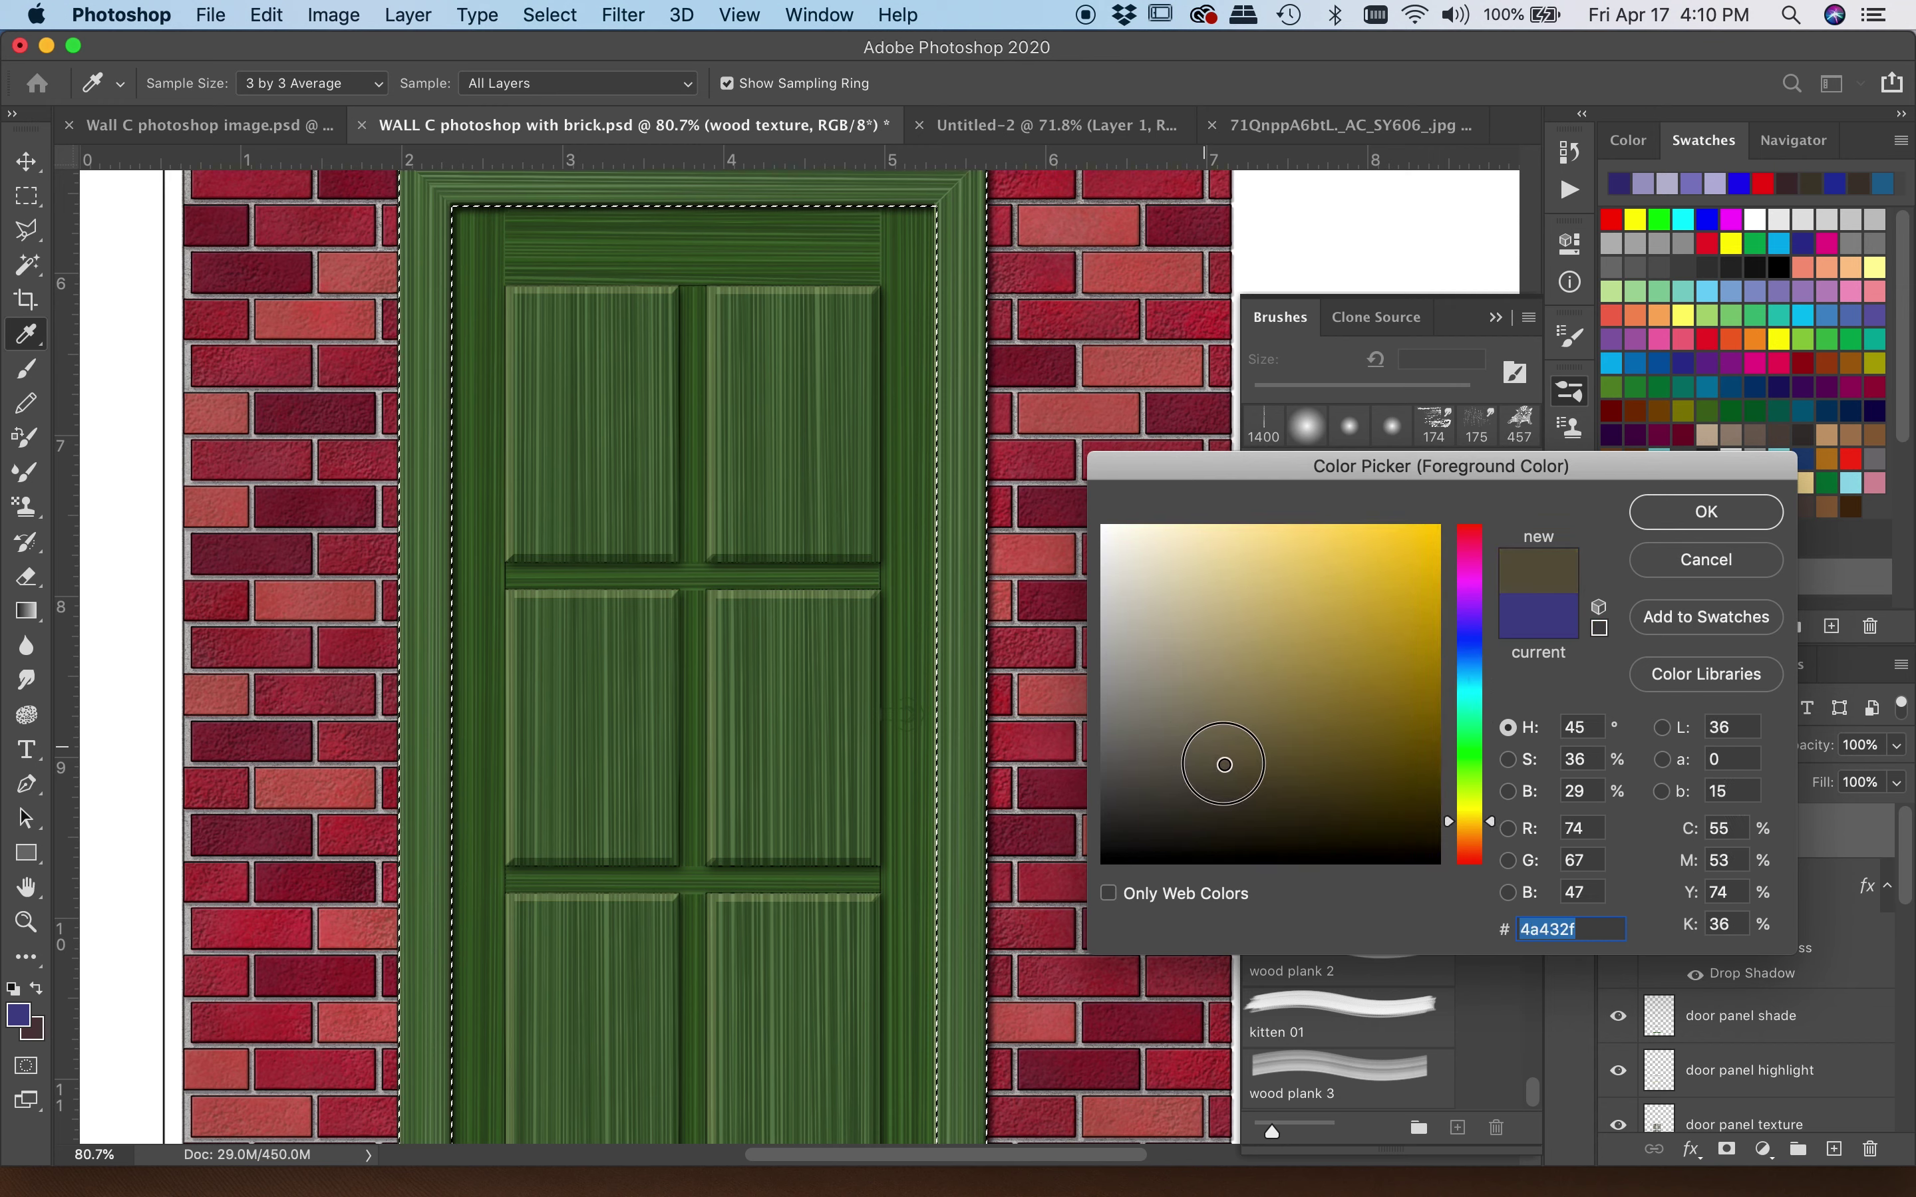